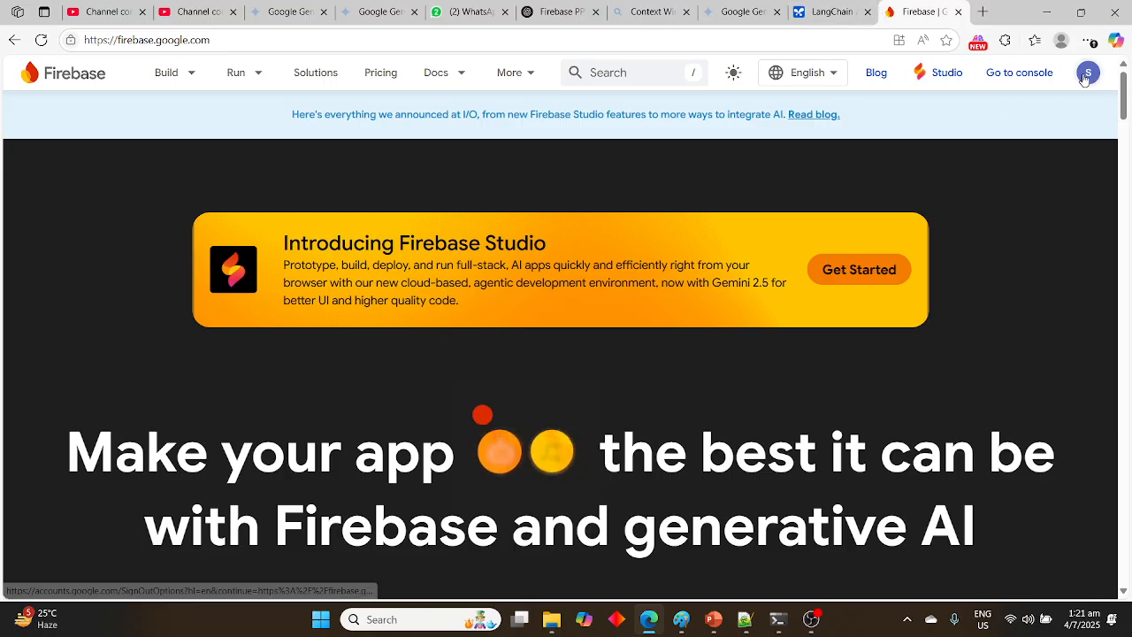
Check which Google account is signed in on the Firebase site and open the Firebase console
{"action": "left_click", "coordinate": [1086, 76]}
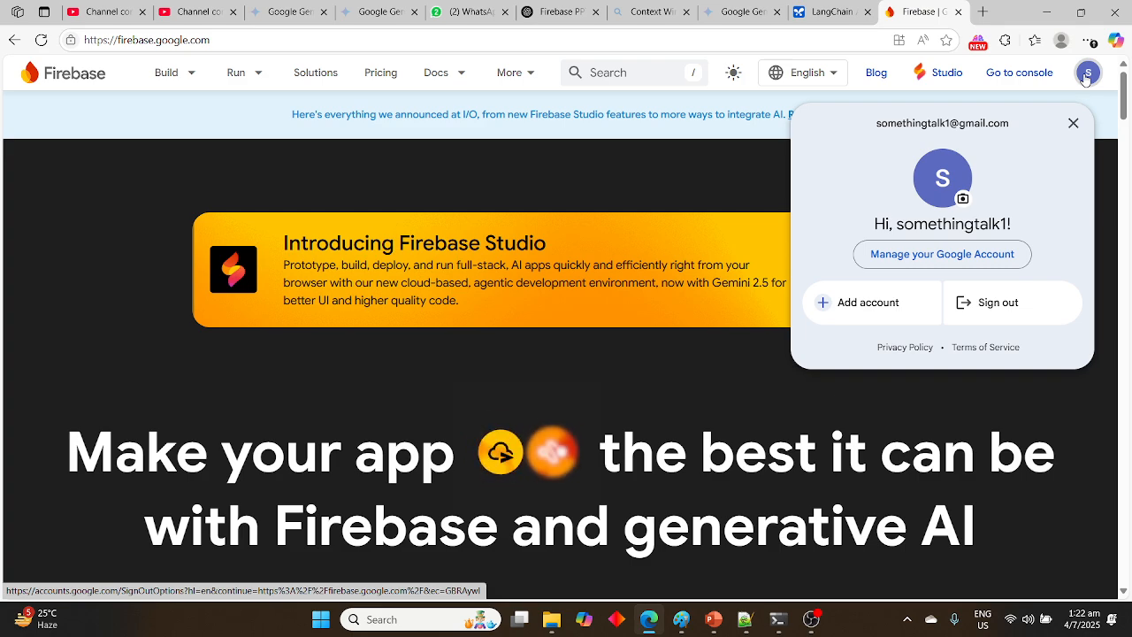
{"action": "left_click", "coordinate": [1086, 76]}
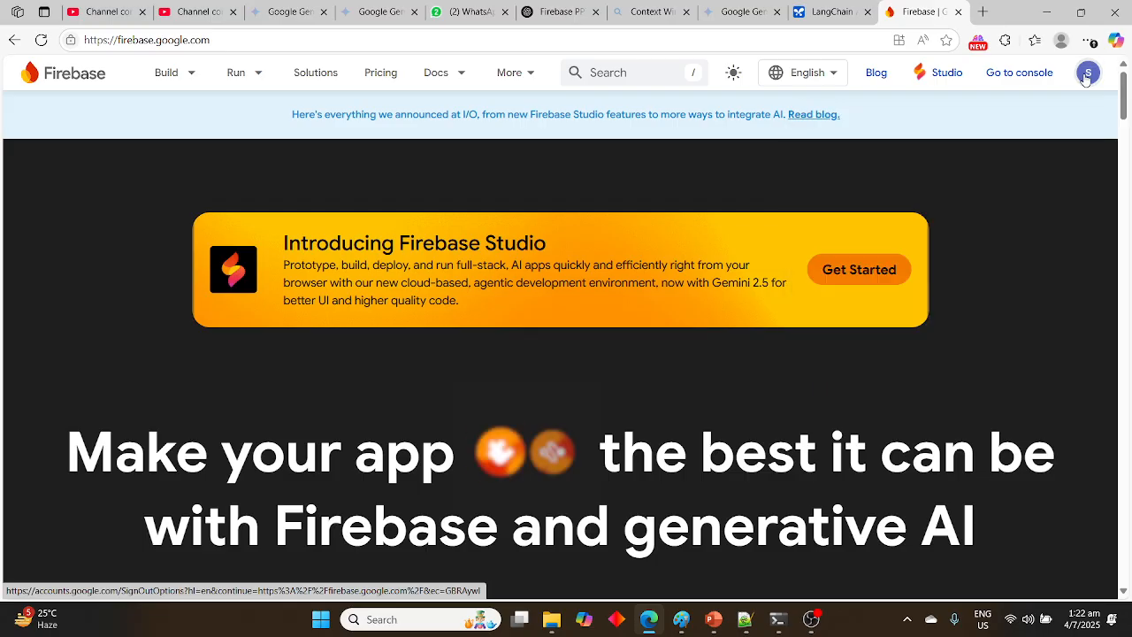
{"action": "left_click", "coordinate": [1026, 74]}
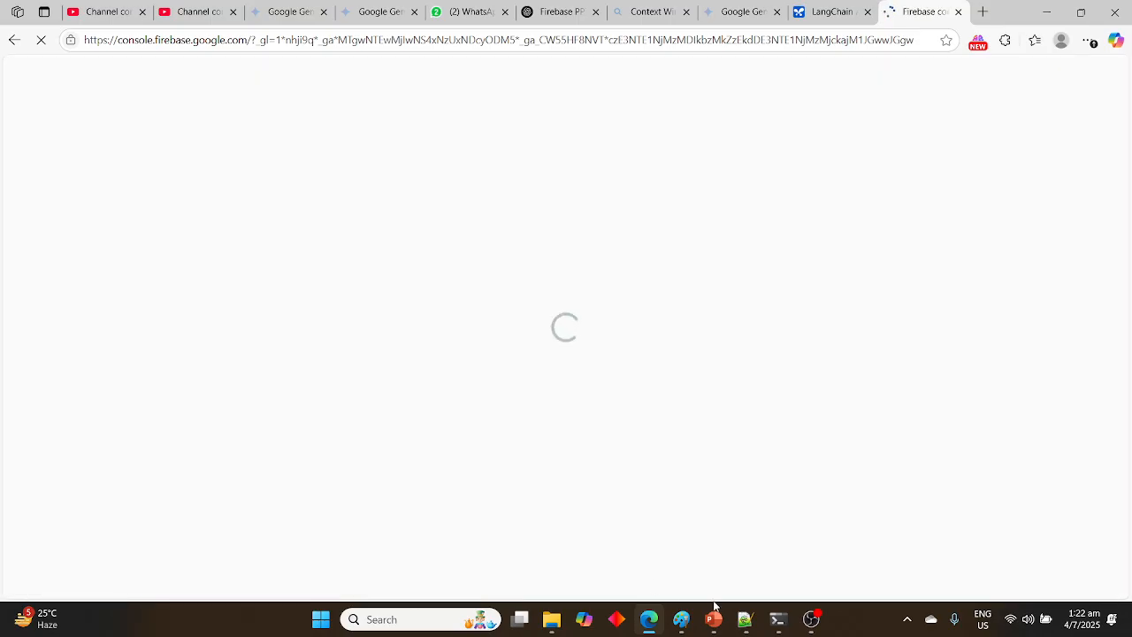
Switch to the PowerPoint slide show, review the slides on the first project creation steps, and return to the browser
{"action": "mouse_move", "coordinate": [713, 624]}
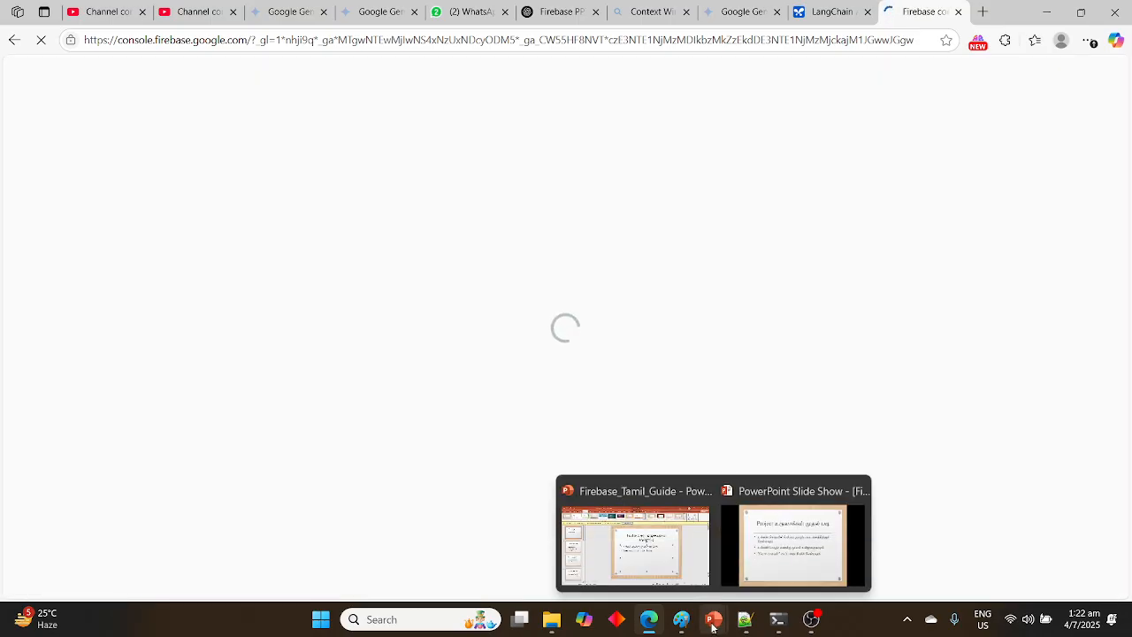
{"action": "left_click", "coordinate": [792, 575]}
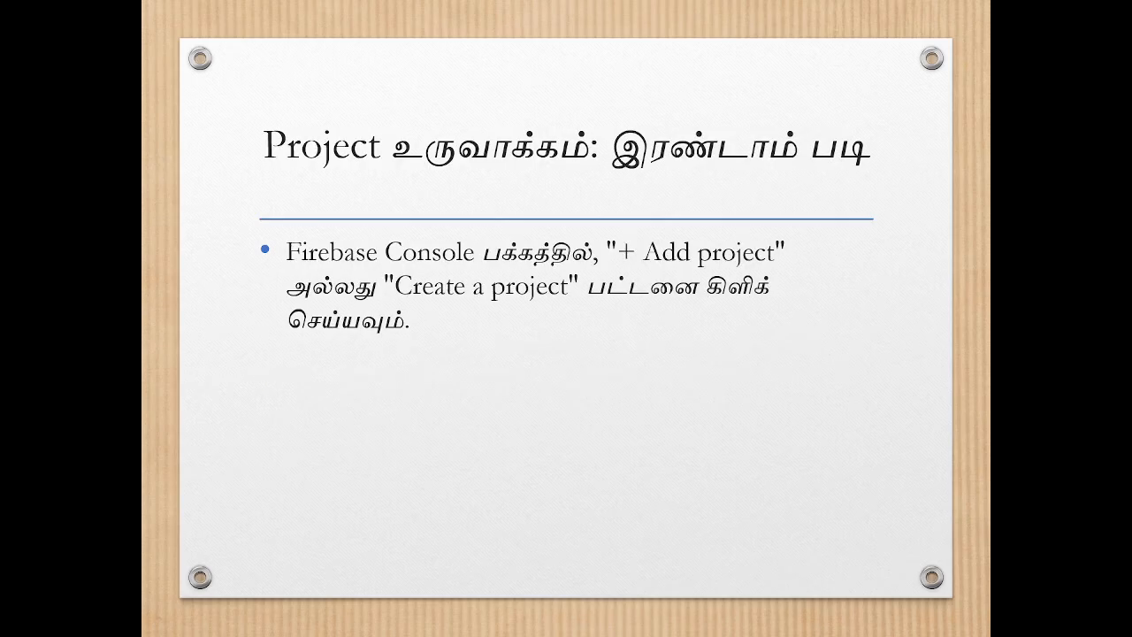
{"action": "key", "text": "Left"}
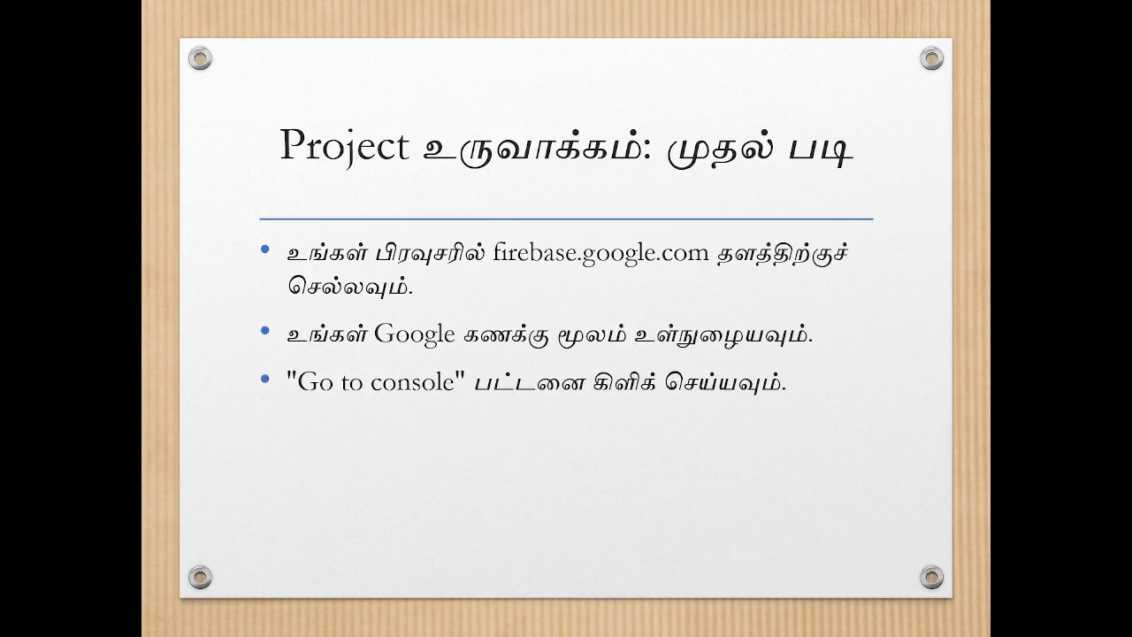
{"action": "key", "text": "Left"}
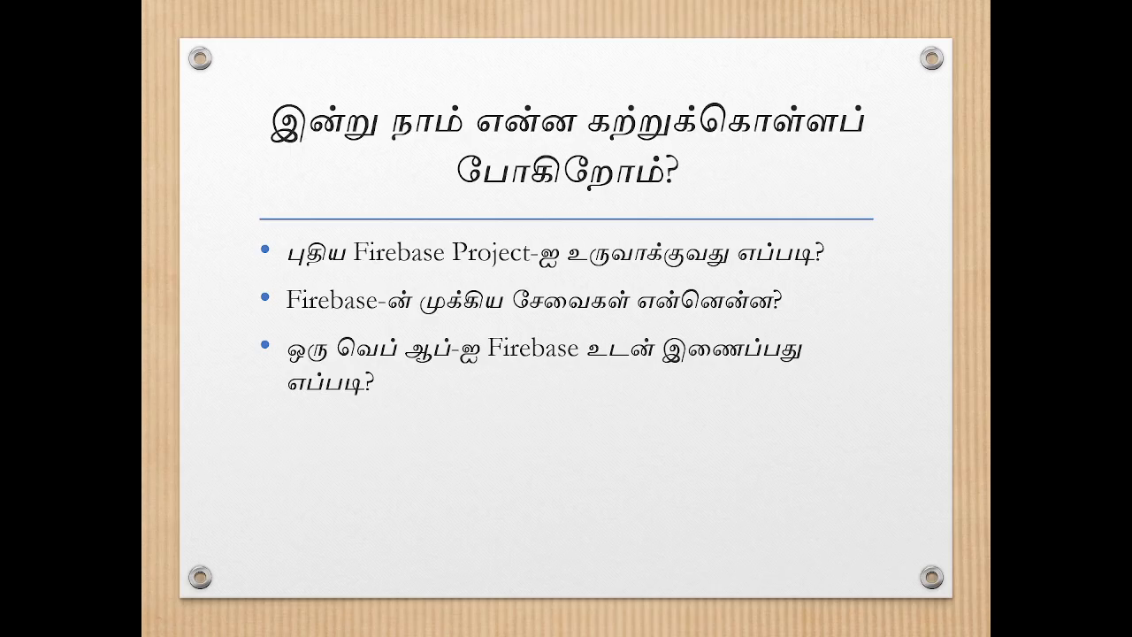
{"action": "key", "text": "Right"}
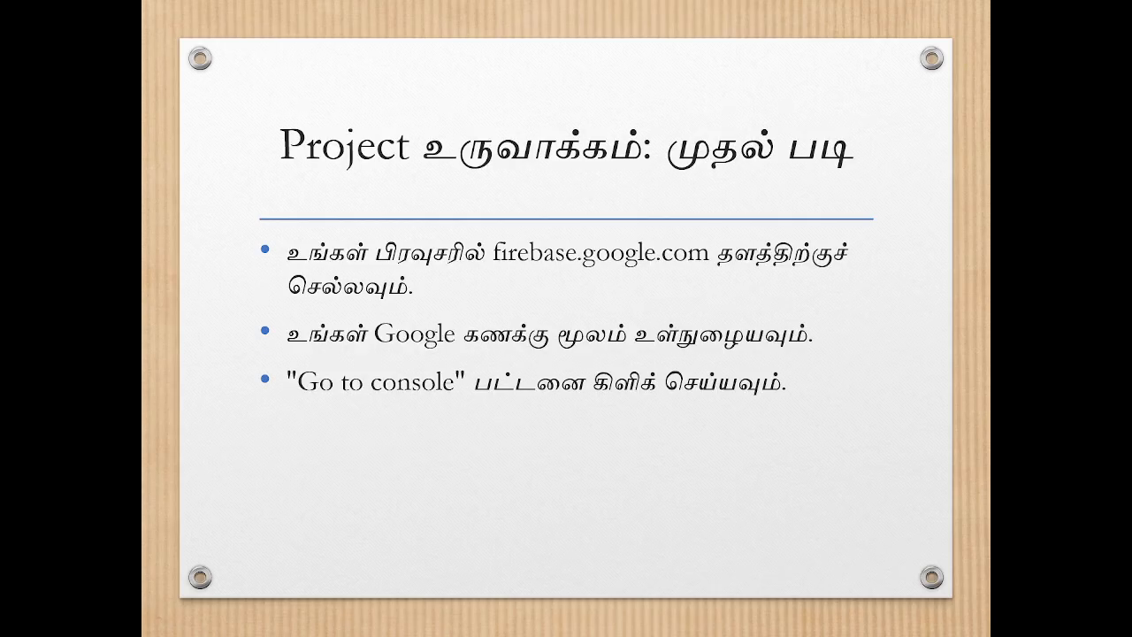
{"action": "key", "text": "Right"}
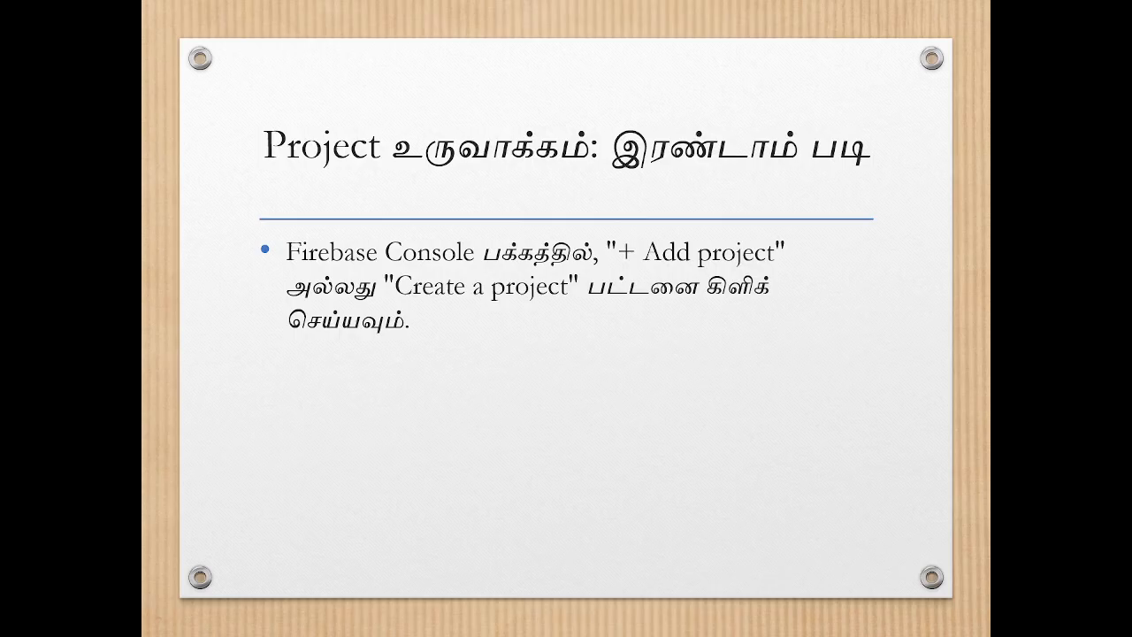
{"action": "key", "text": "alt+Tab"}
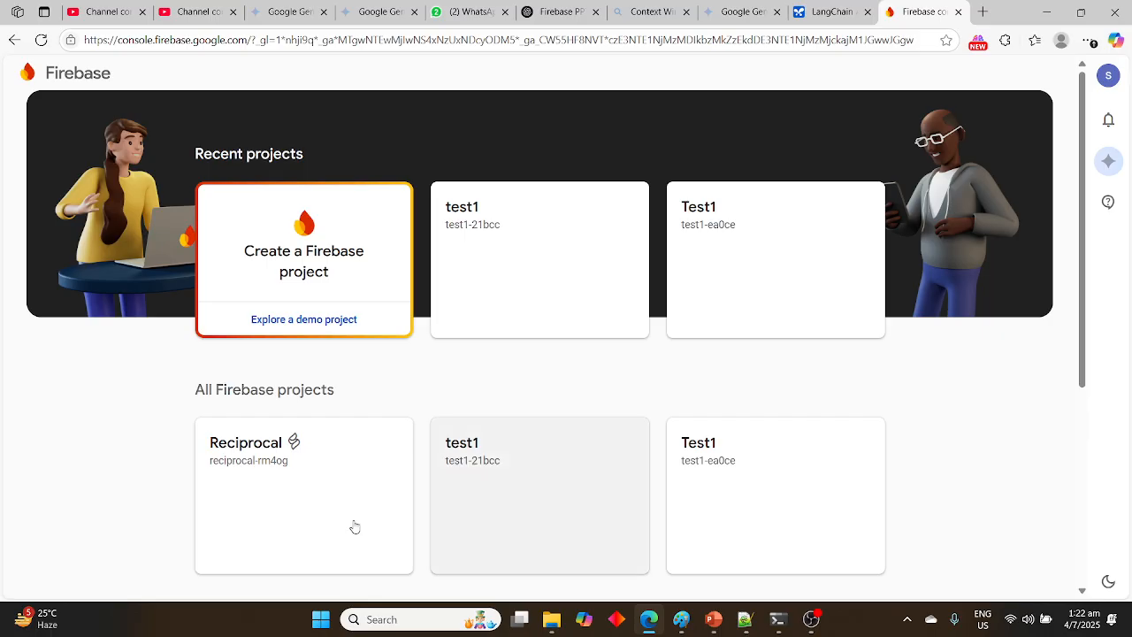
Start a new Firebase project, name it calculator, and continue the setup
{"action": "left_click", "coordinate": [312, 276]}
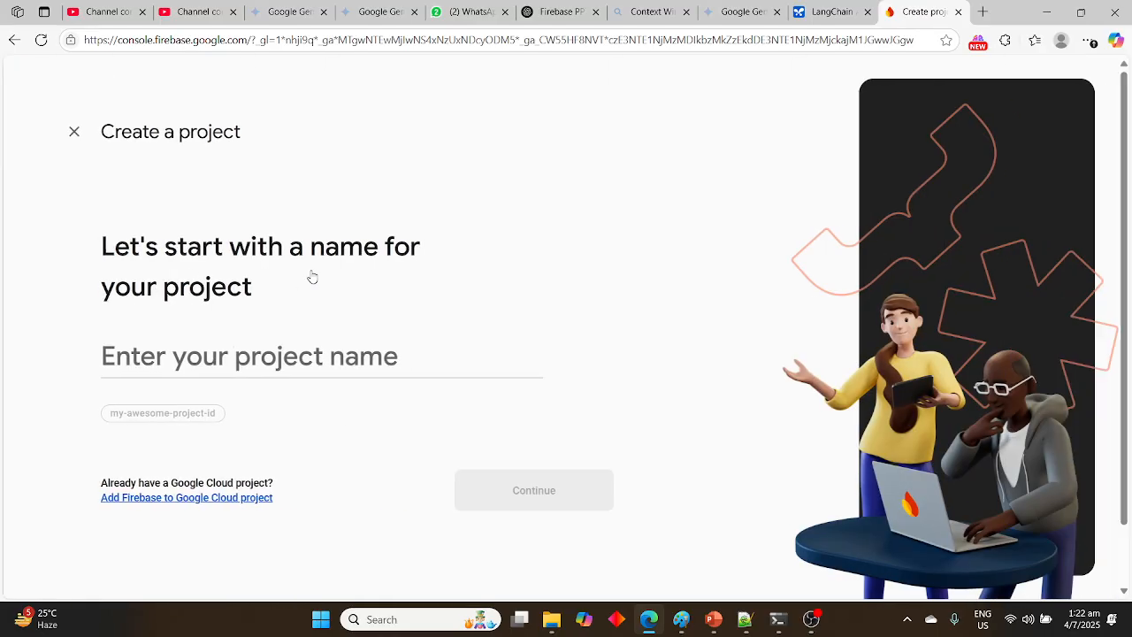
{"action": "left_click", "coordinate": [320, 369]}
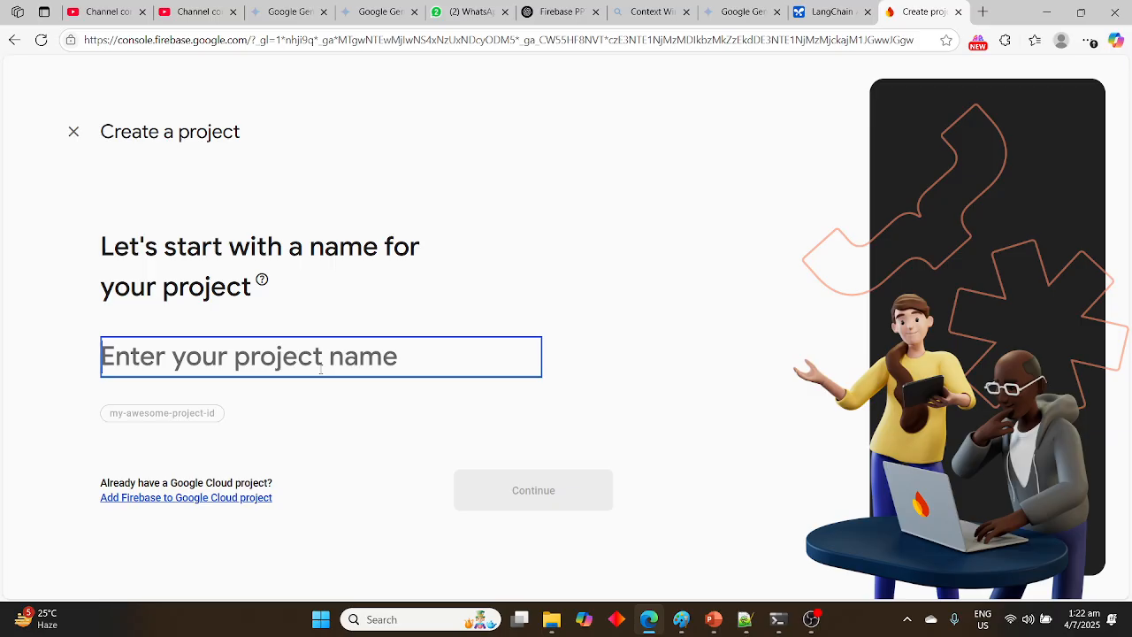
{"action": "type", "text": "C"}
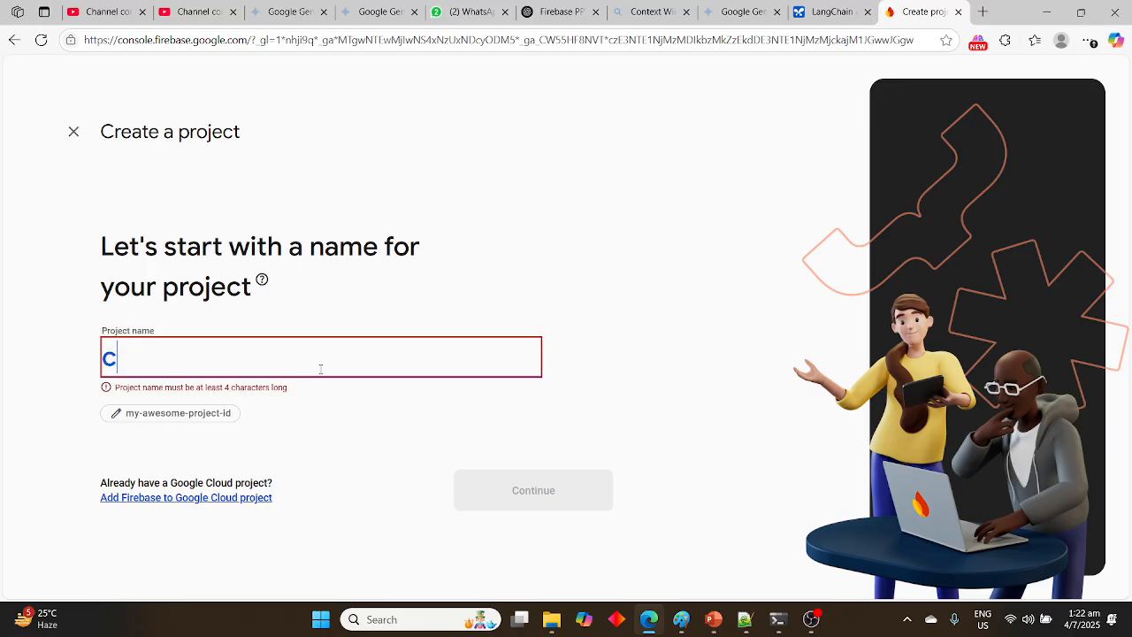
{"action": "type", "text": "alculator"}
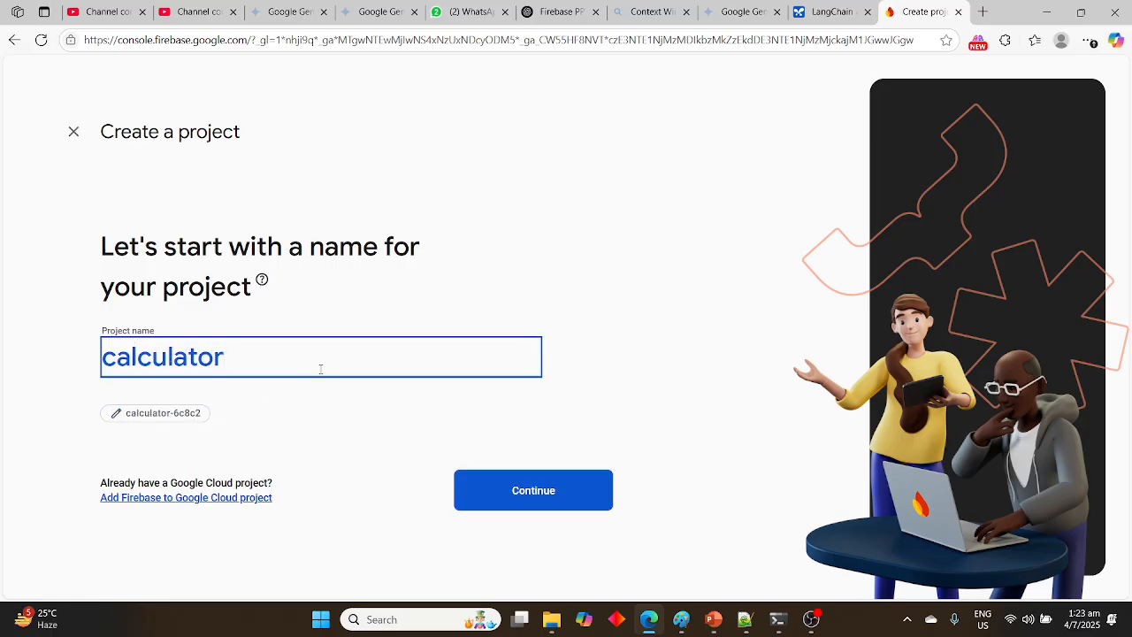
{"action": "left_click", "coordinate": [547, 502]}
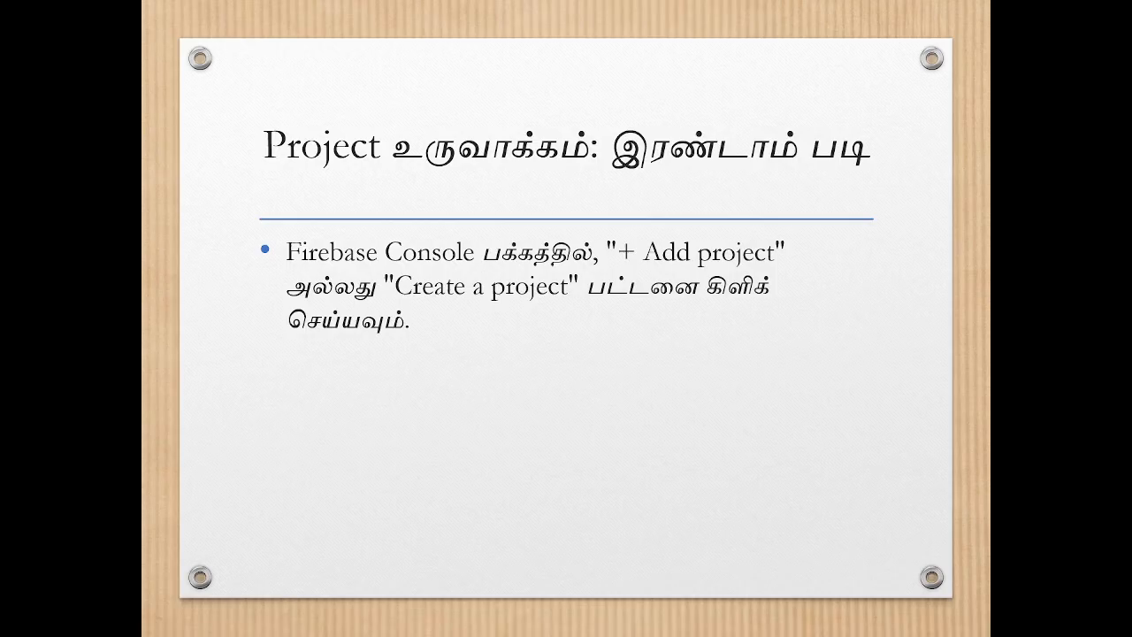
Advance the slide show past the project naming slide, and continue the project setup with Gemini in Firebase enabled
{"action": "key", "text": "Right"}
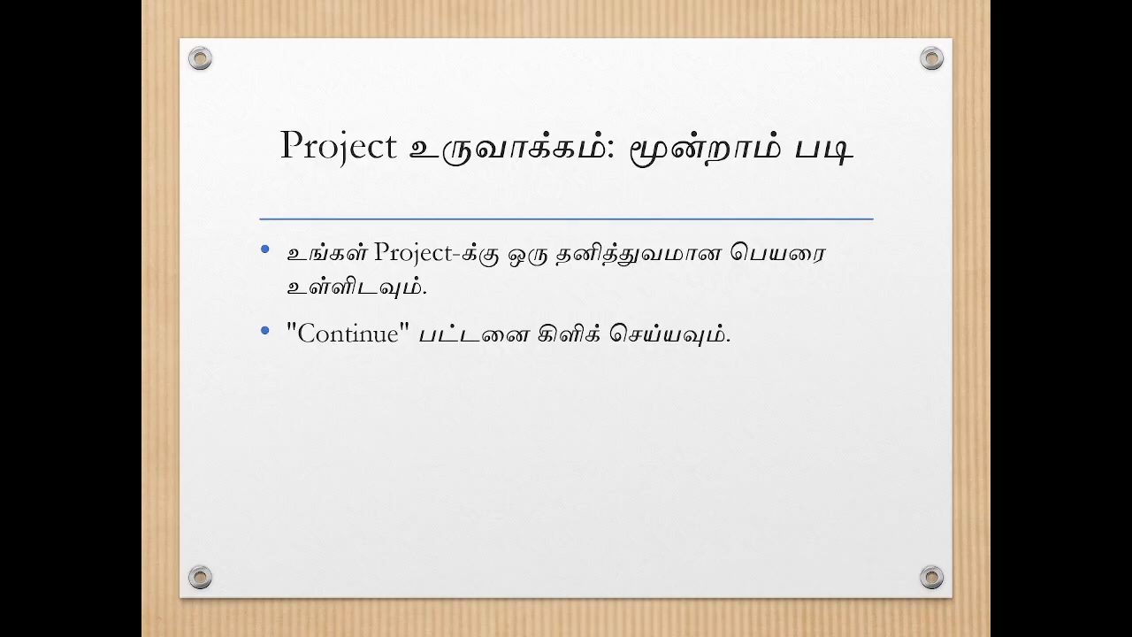
{"action": "key", "text": "Right"}
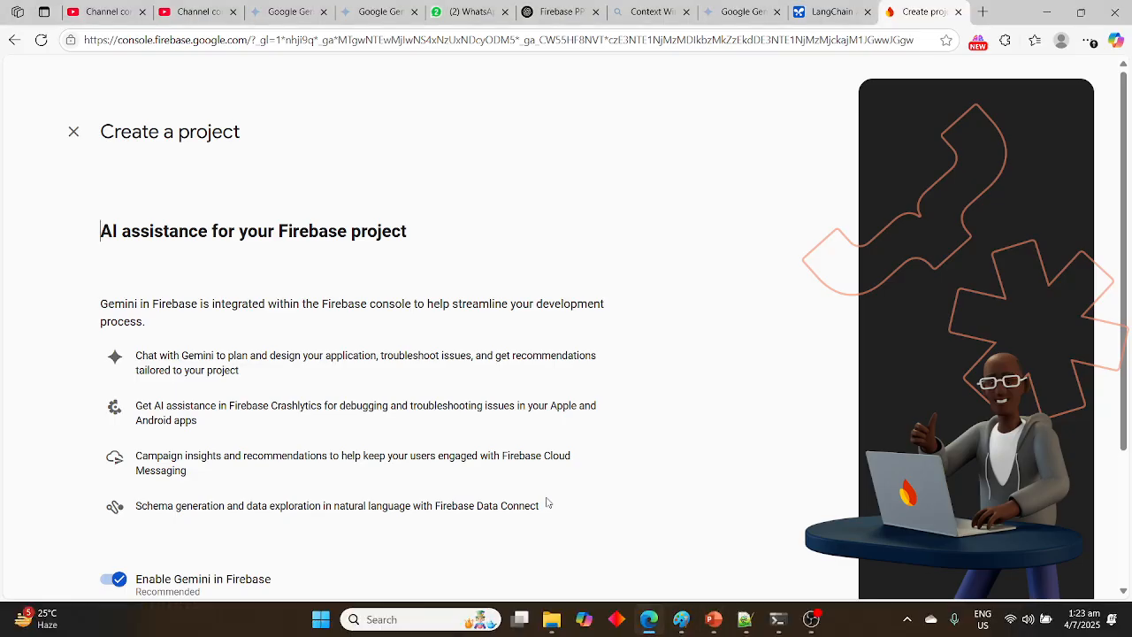
{"action": "scroll", "coordinate": [590, 368], "scroll_direction": "down", "scroll_amount": 2}
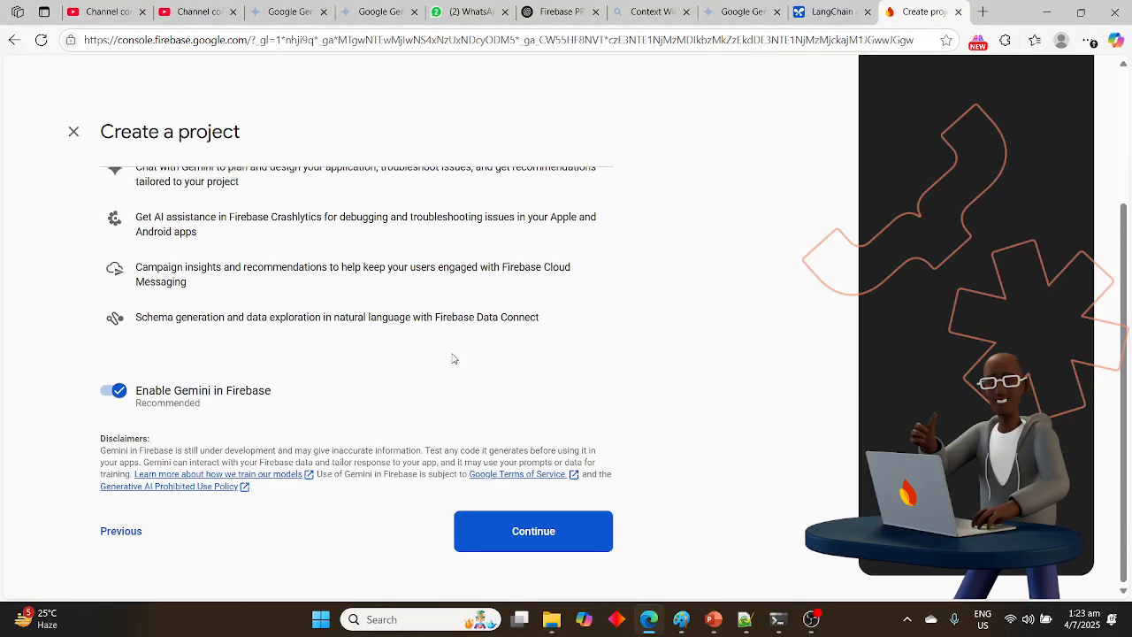
{"action": "scroll", "coordinate": [378, 379], "scroll_direction": "up", "scroll_amount": 1}
{"action": "scroll", "coordinate": [378, 379], "scroll_direction": "up", "scroll_amount": 2}
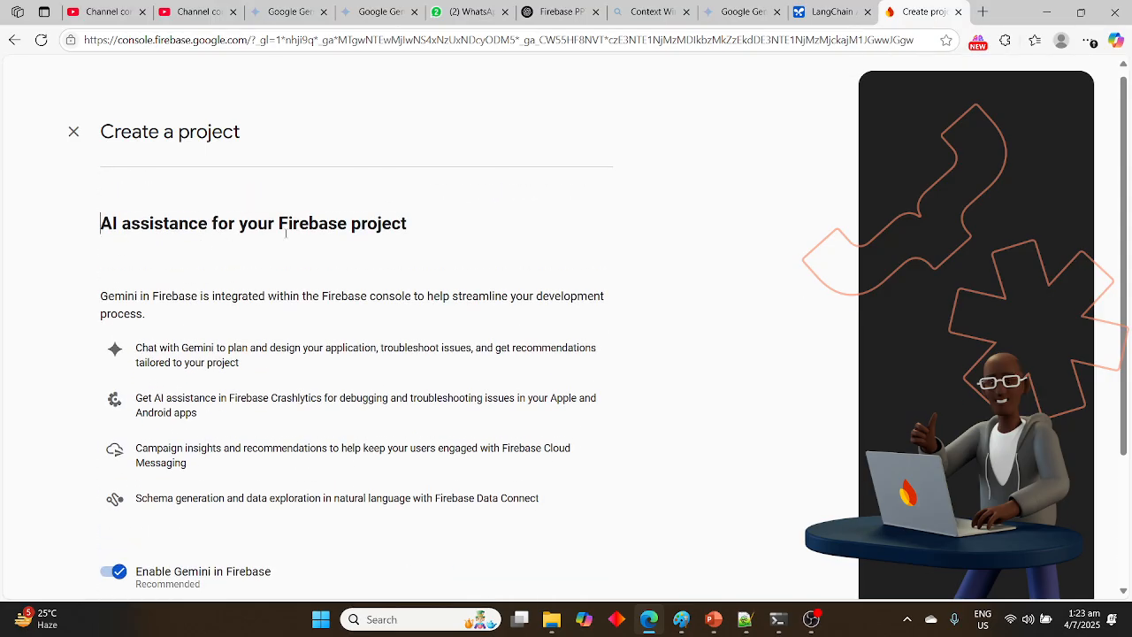
{"action": "scroll", "coordinate": [426, 332], "scroll_direction": "down", "scroll_amount": 2}
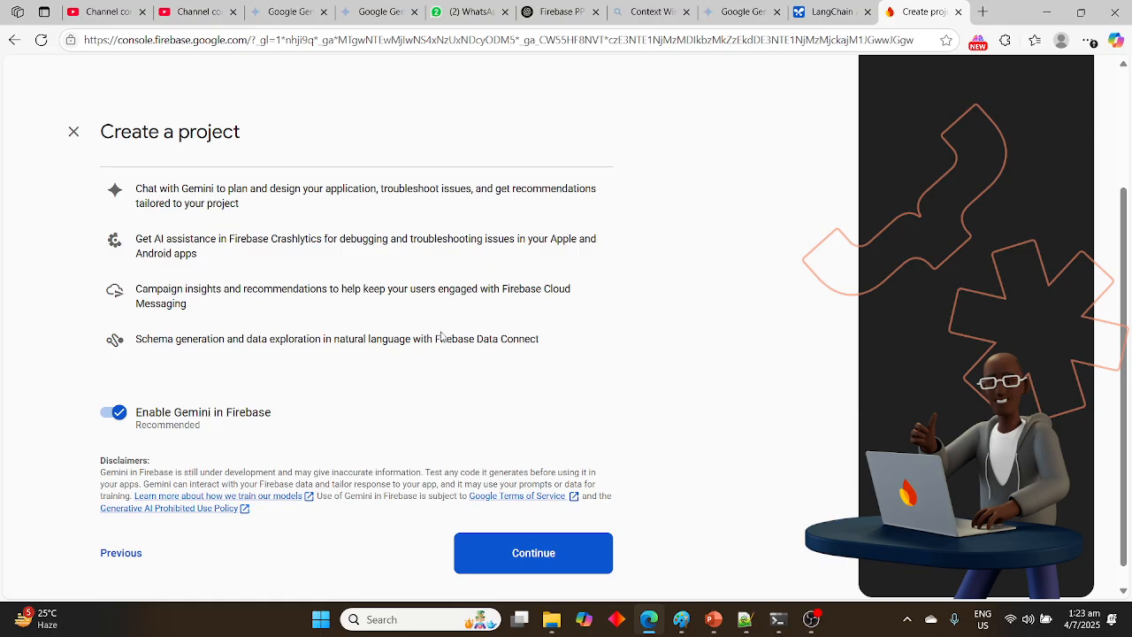
{"action": "left_click", "coordinate": [546, 551]}
Keep Google Analytics enabled for the project and continue to its configuration
{"action": "scroll", "coordinate": [531, 346], "scroll_direction": "down", "scroll_amount": 2}
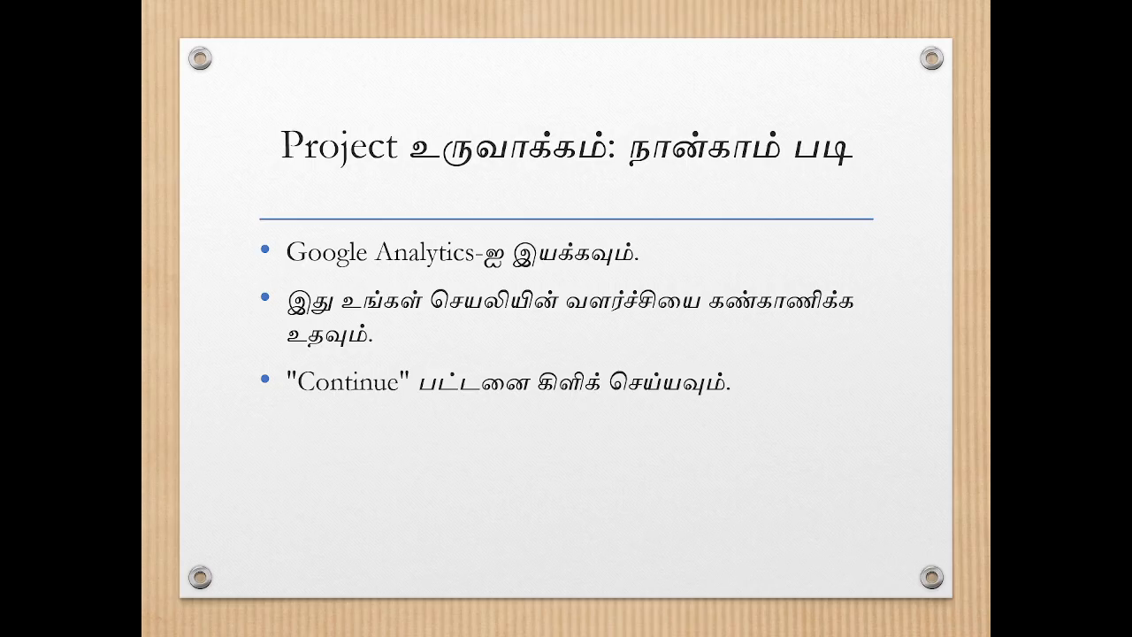
{"action": "key", "text": "alt+Tab"}
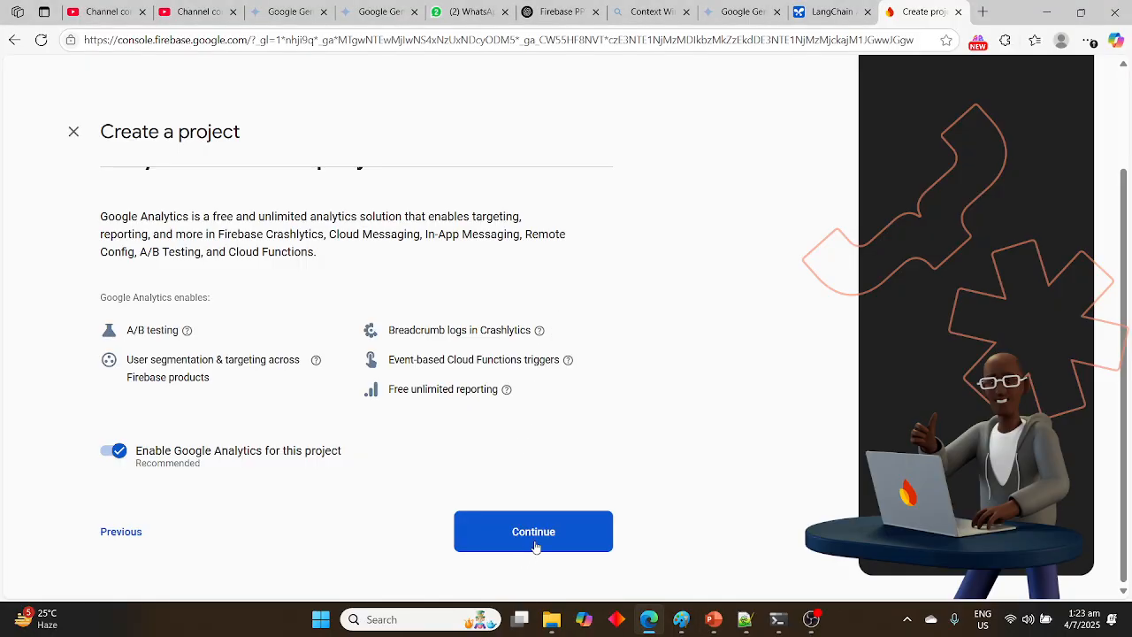
{"action": "left_click", "coordinate": [107, 454]}
{"action": "left_click", "coordinate": [121, 455]}
{"action": "left_click", "coordinate": [550, 534]}
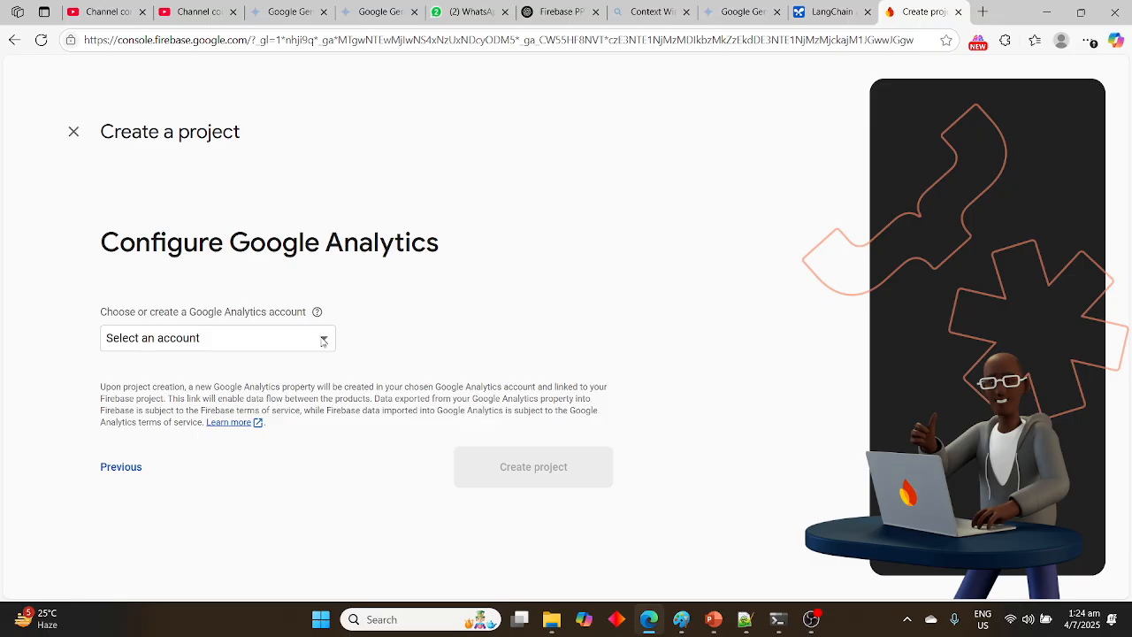
Choose Default Account for Firebase as the Google Analytics account and create the project
{"action": "left_click", "coordinate": [323, 342]}
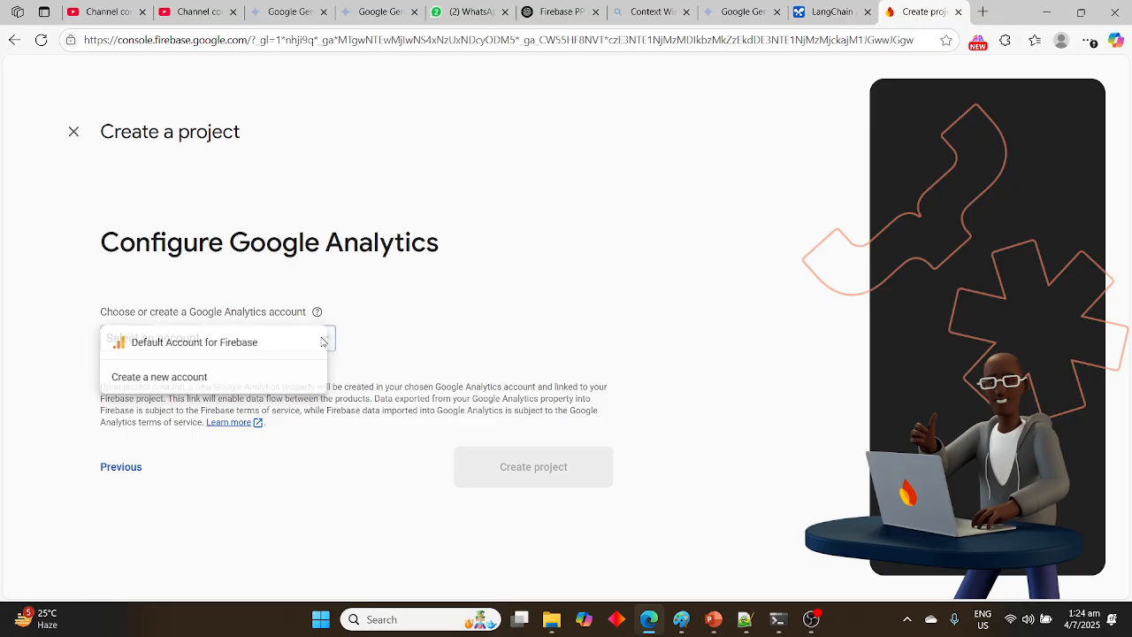
{"action": "left_click", "coordinate": [256, 353]}
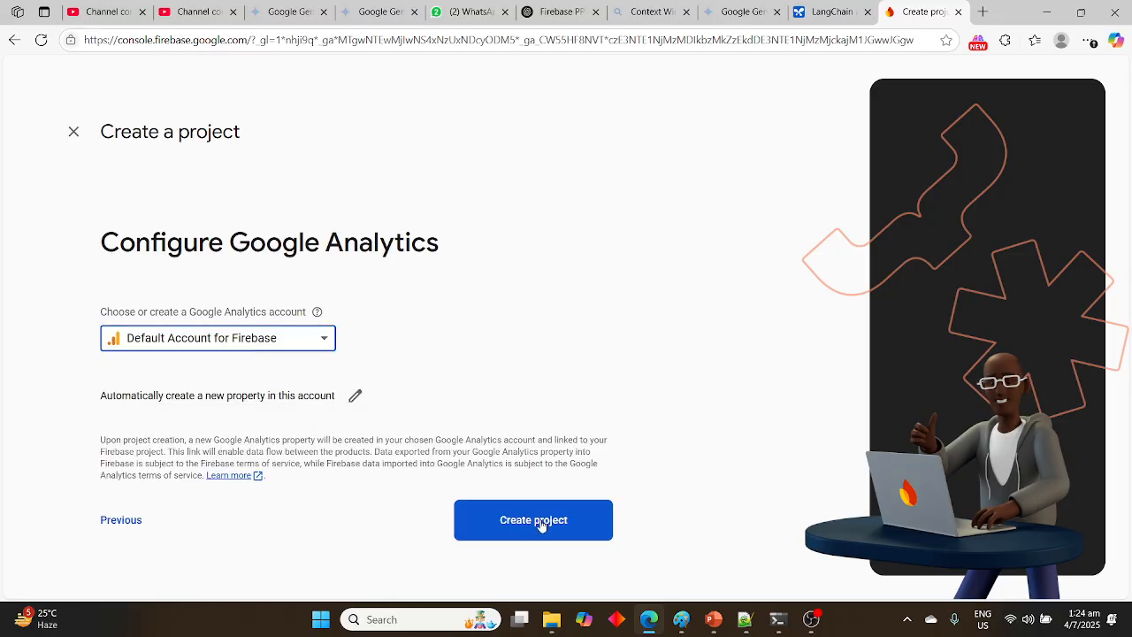
{"action": "left_click", "coordinate": [533, 520]}
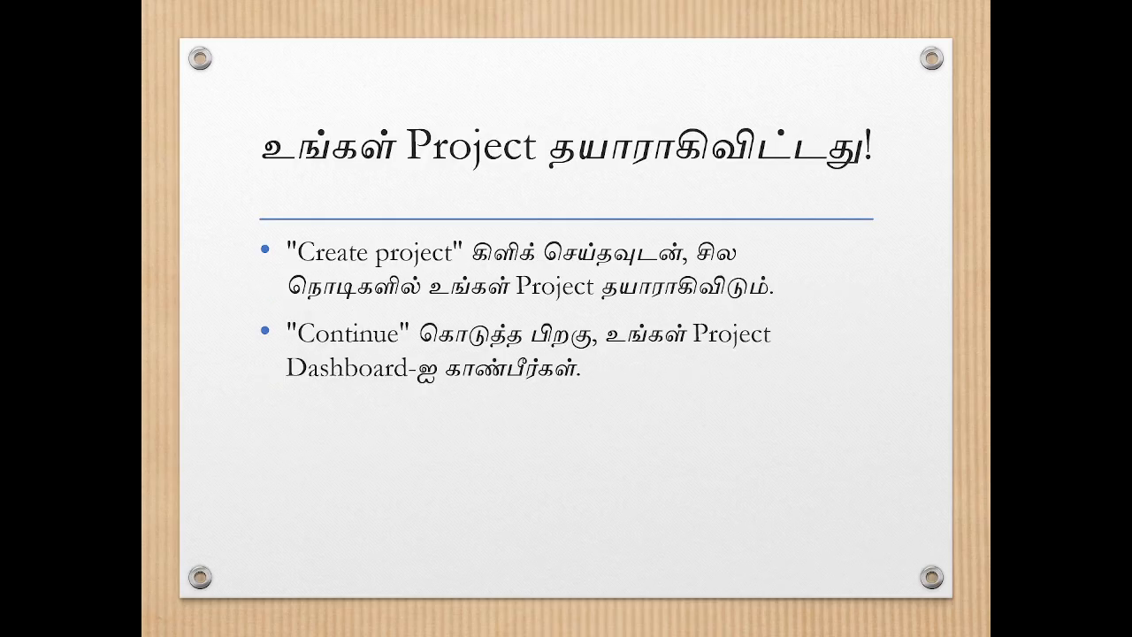
Review the slide about project completion and open the overview of the new calculator project
{"action": "key", "text": "alt+Tab"}
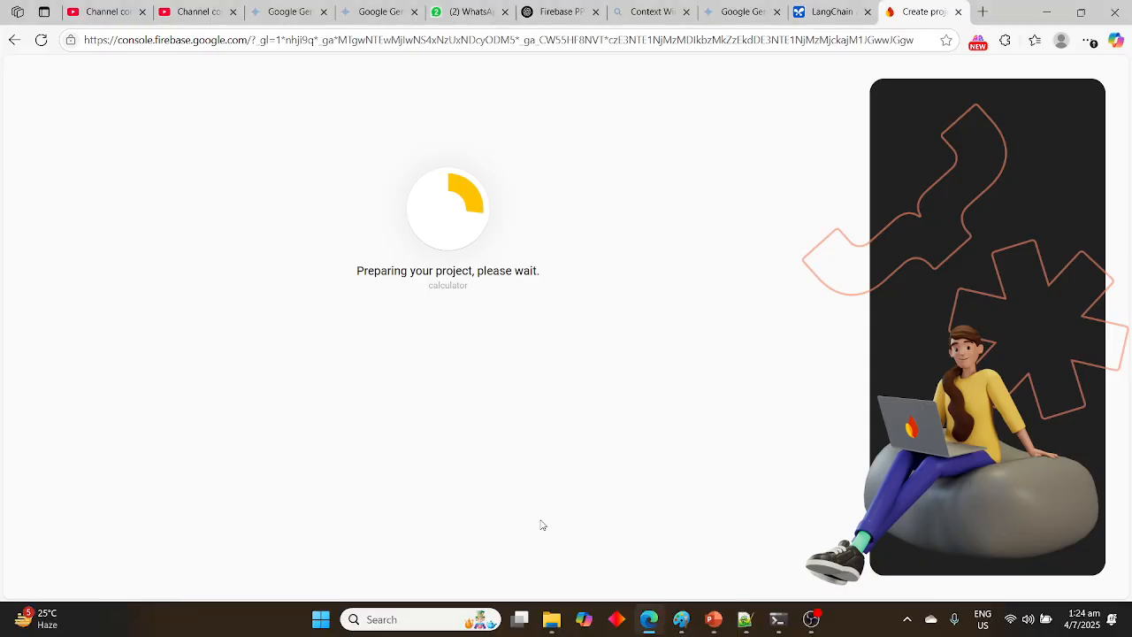
{"action": "key", "text": "alt+Tab"}
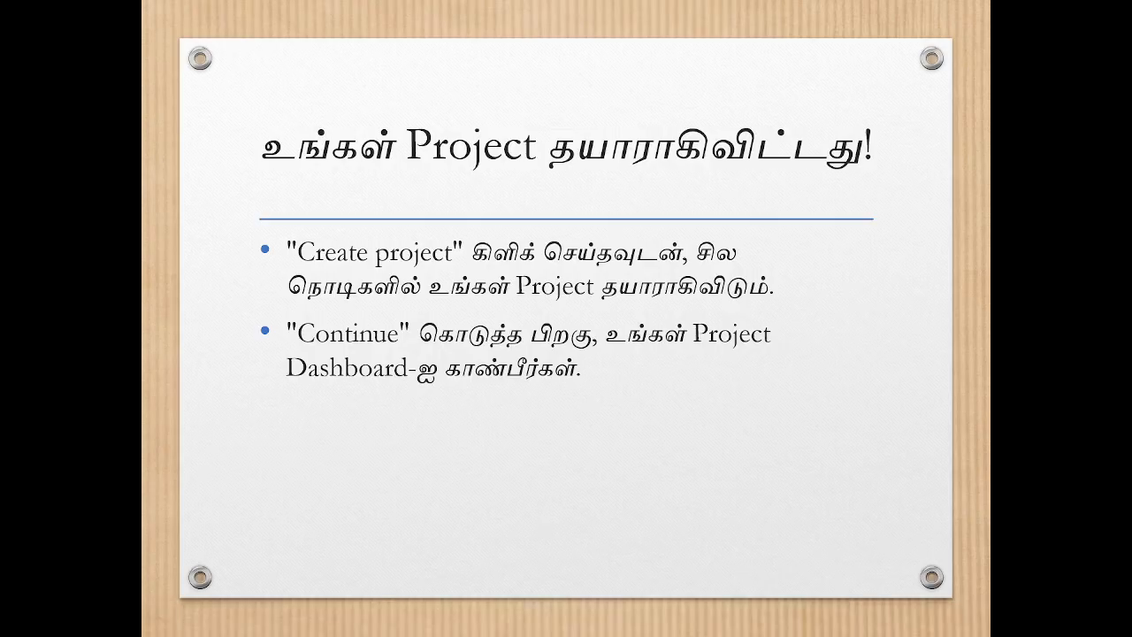
{"action": "key", "text": "alt+Tab"}
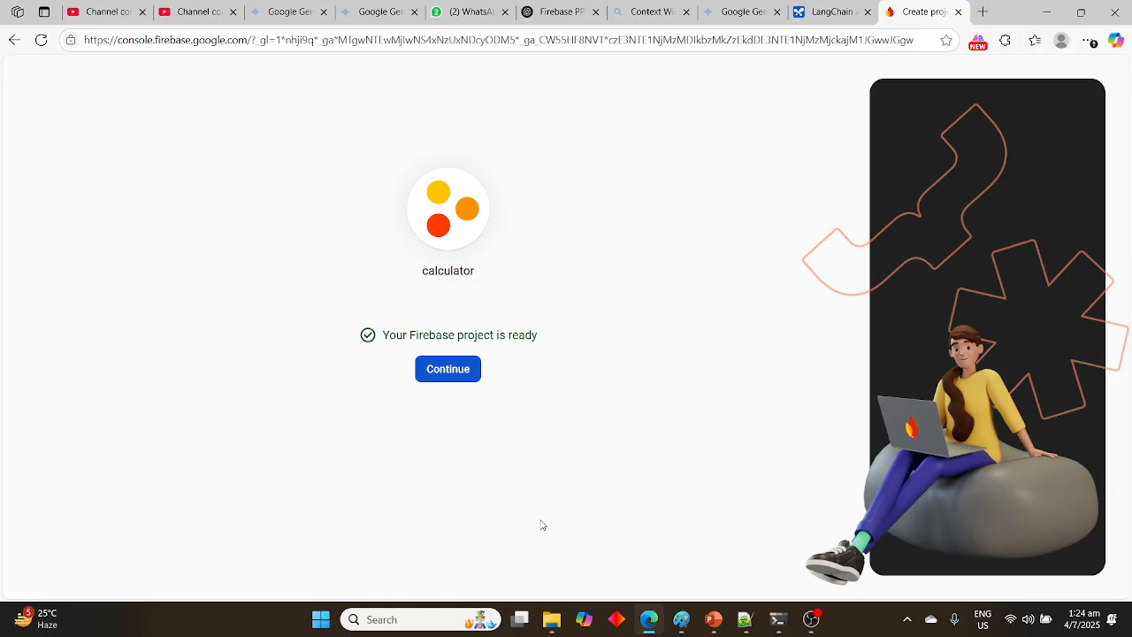
{"action": "left_click", "coordinate": [444, 370]}
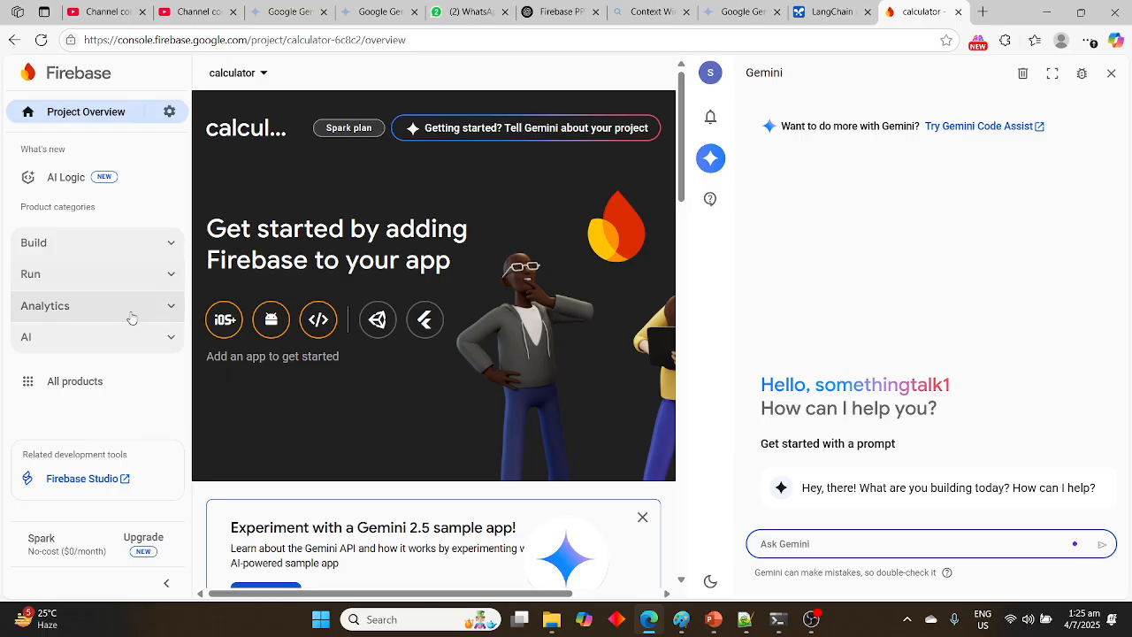
Expand the Build, Run and Analytics product categories in turn to examine the services each one offers
{"action": "left_click", "coordinate": [173, 246]}
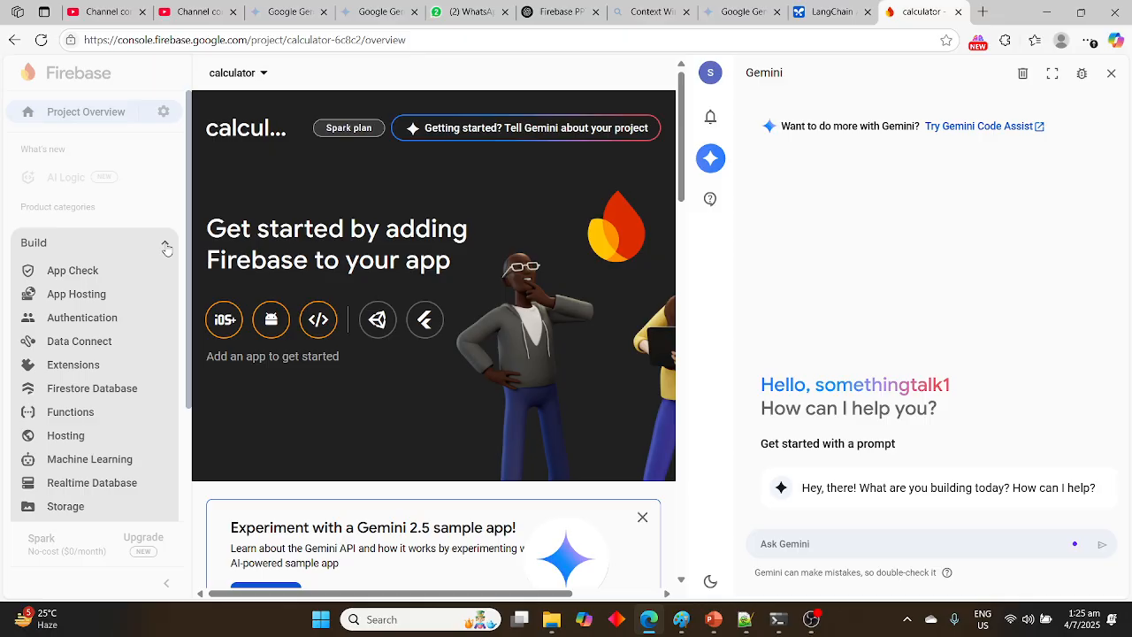
{"action": "left_click", "coordinate": [165, 247]}
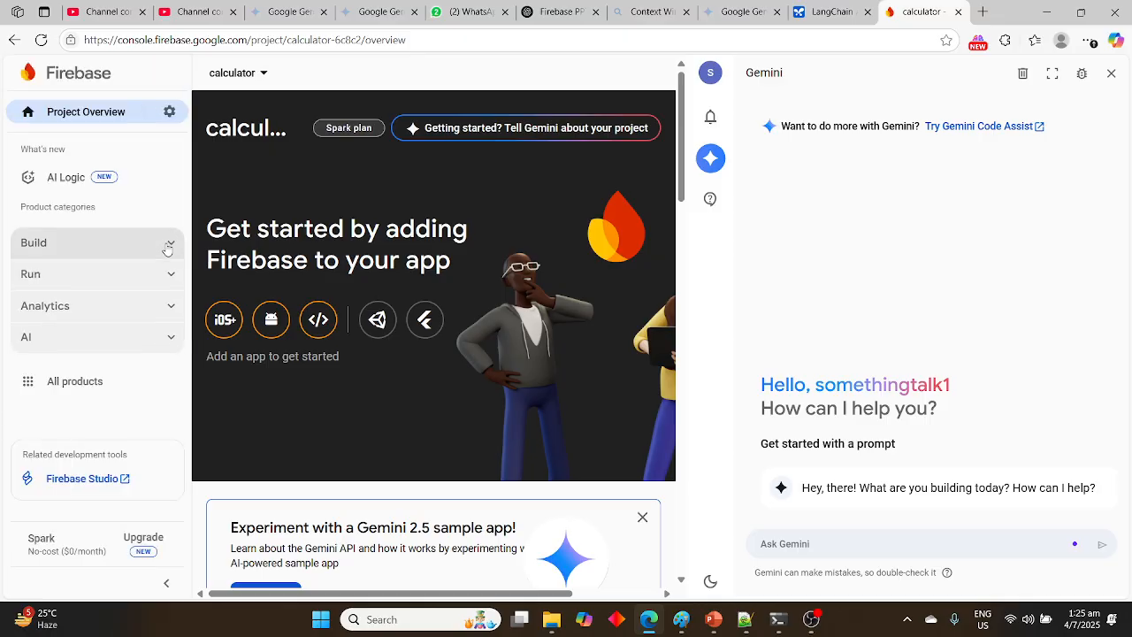
{"action": "left_click", "coordinate": [171, 282]}
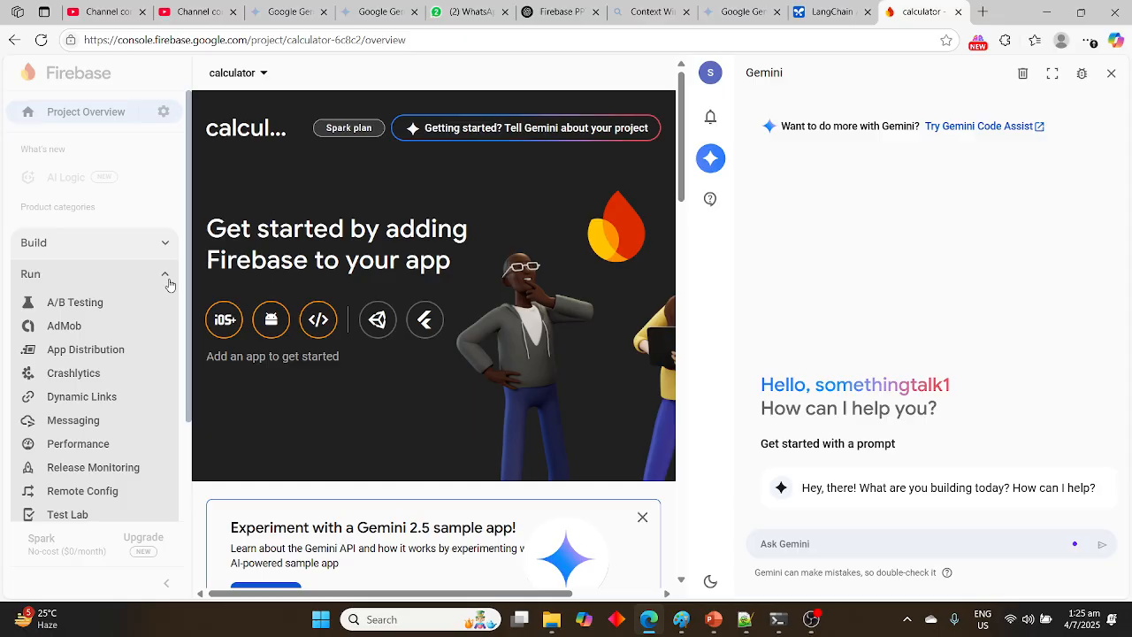
{"action": "scroll", "coordinate": [151, 345], "scroll_direction": "down", "scroll_amount": 2}
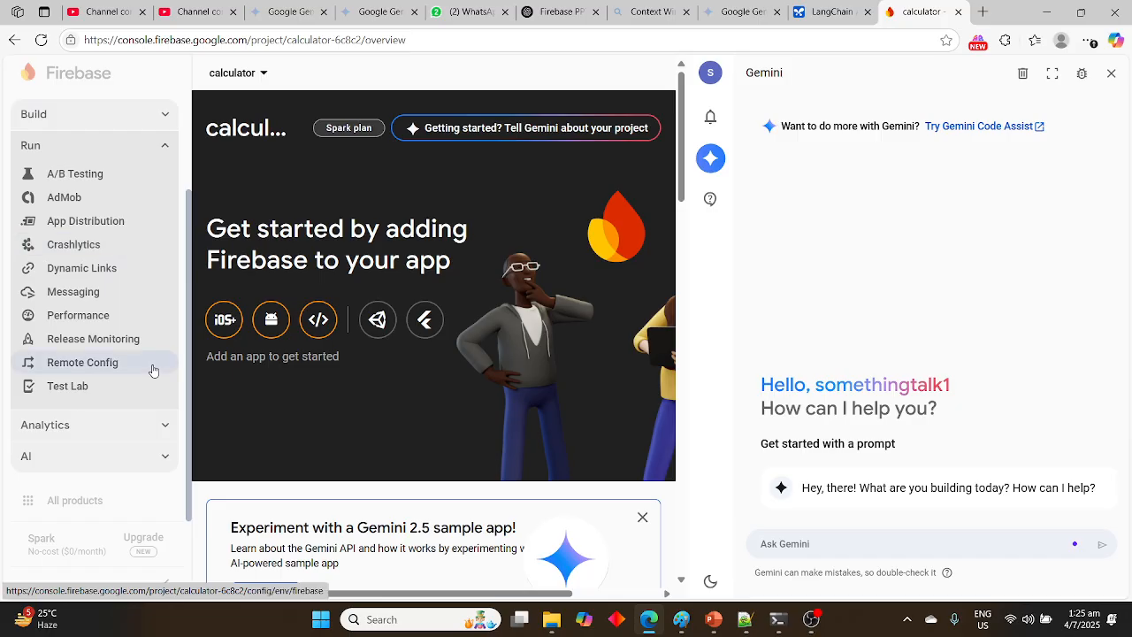
{"action": "left_click", "coordinate": [167, 426]}
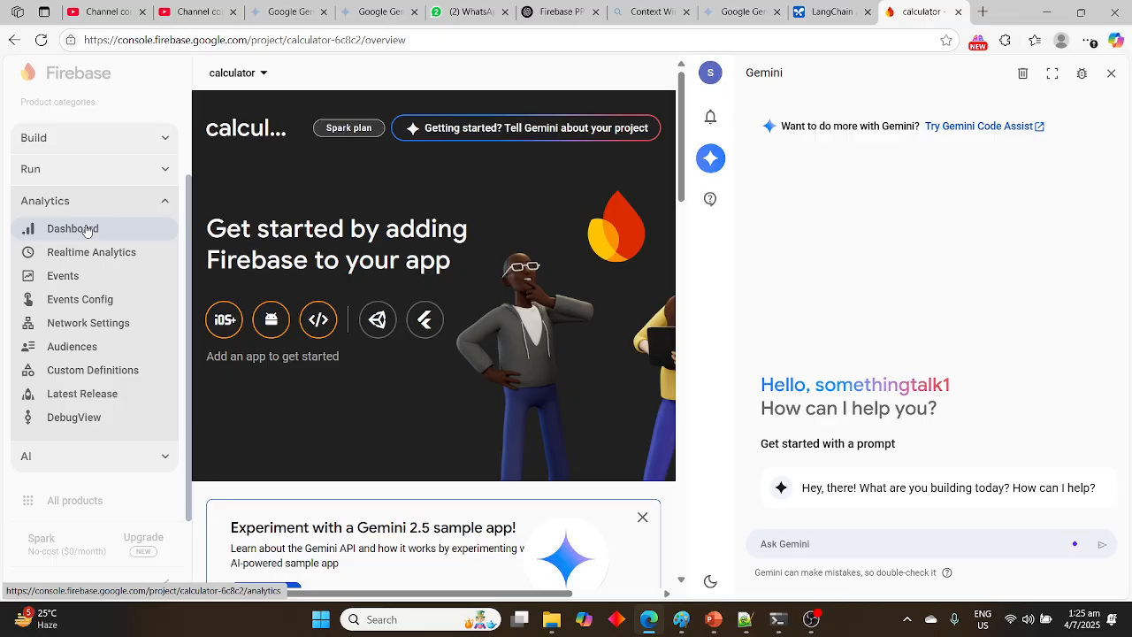
Examine the services in the AI product category and review the Firebase pricing plans
{"action": "left_click", "coordinate": [167, 457]}
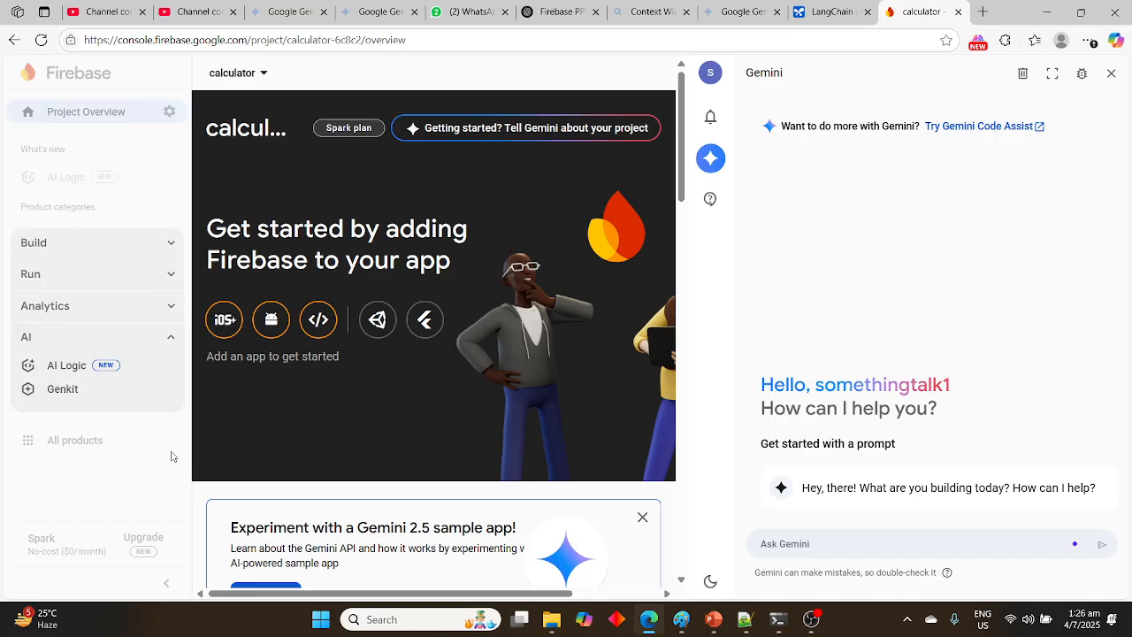
{"action": "left_click", "coordinate": [173, 338]}
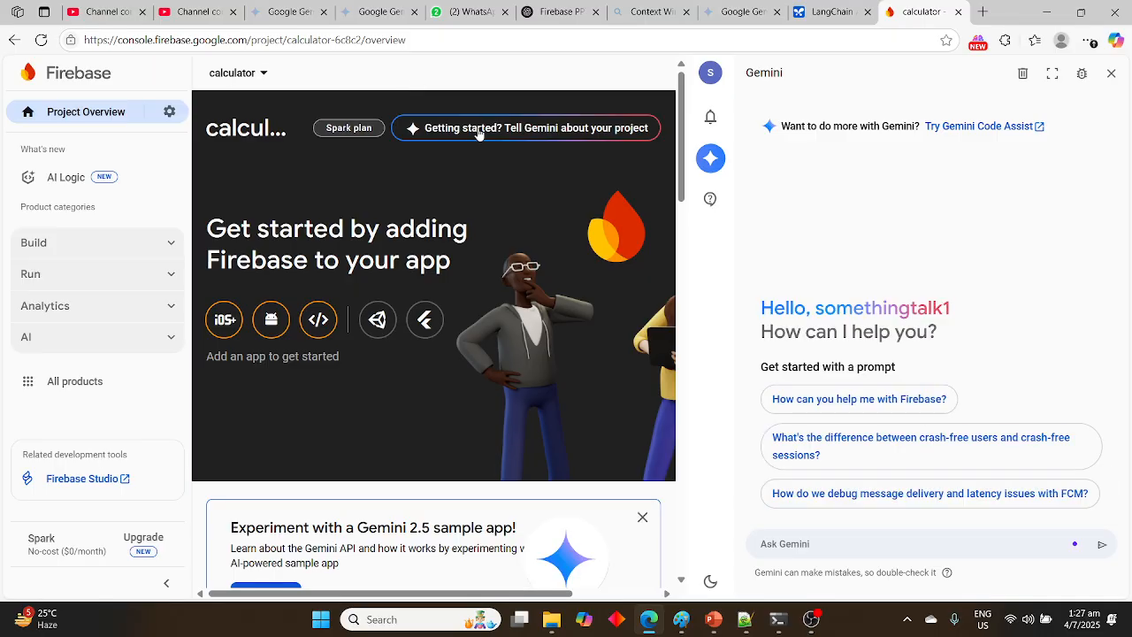
{"action": "left_click", "coordinate": [364, 131]}
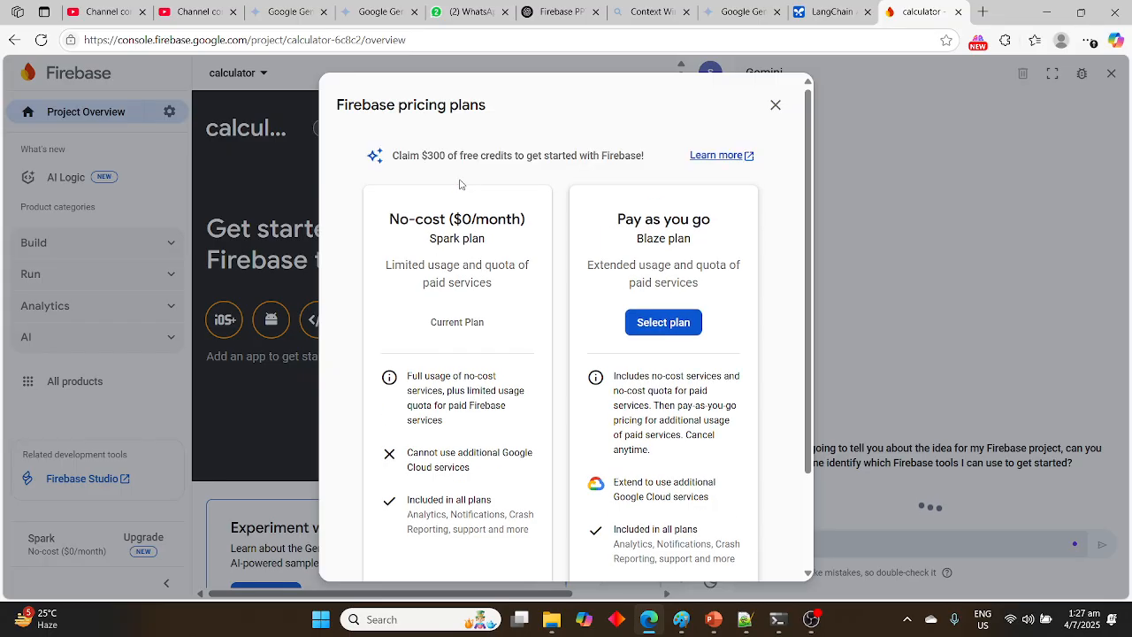
{"action": "left_click", "coordinate": [776, 107]}
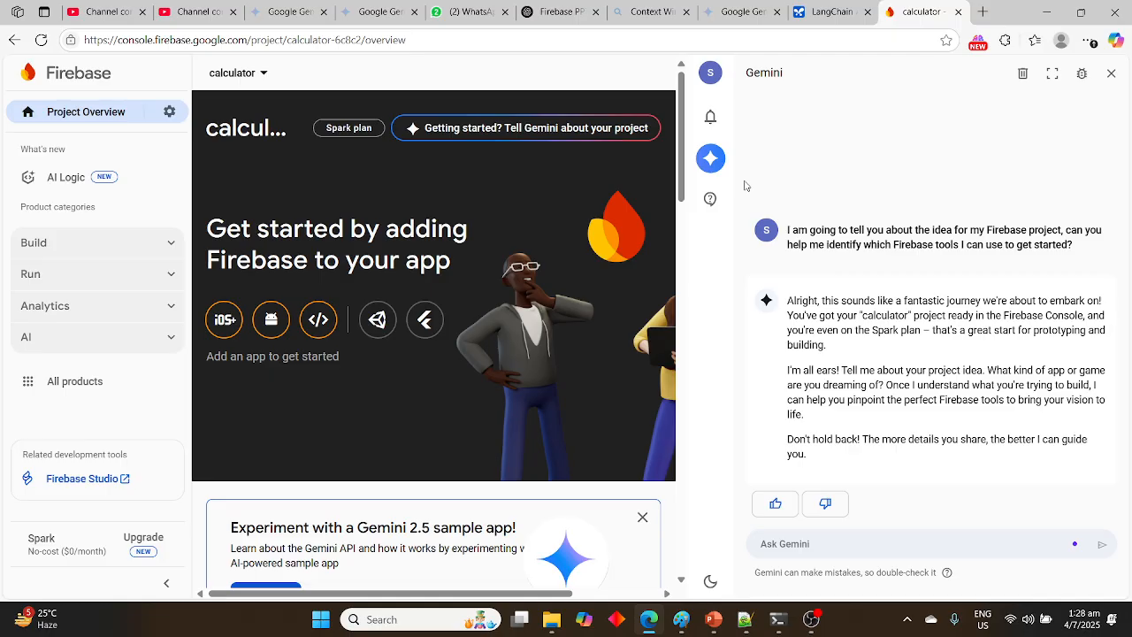
Open the Authentication service from the Build category and look through its learning resources and related developer features
{"action": "left_click", "coordinate": [175, 252]}
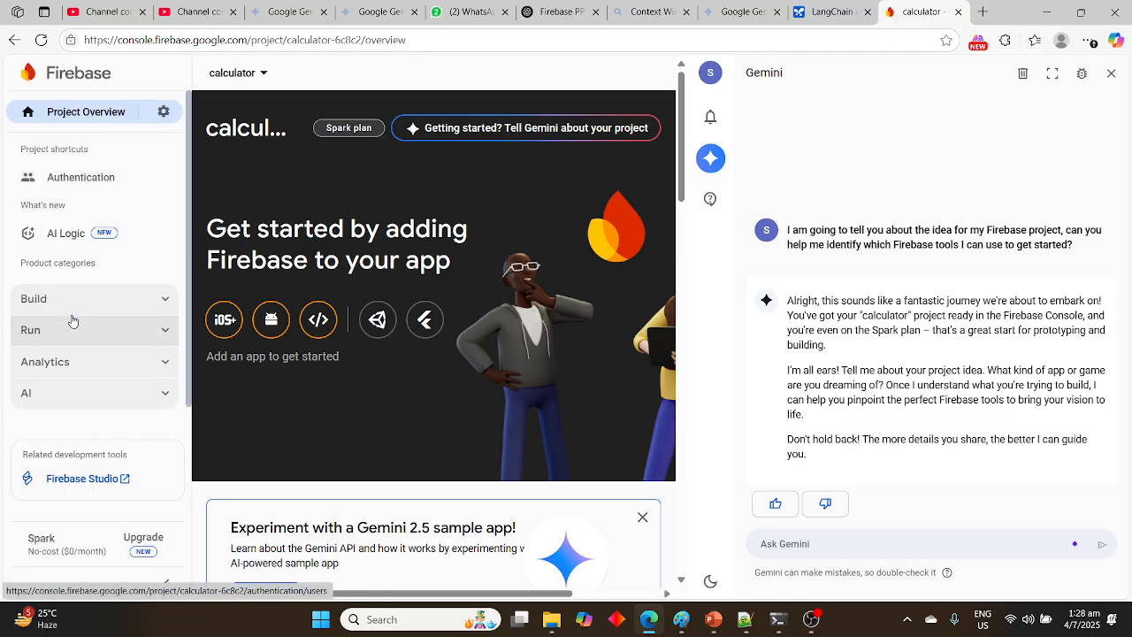
{"action": "left_click", "coordinate": [164, 298]}
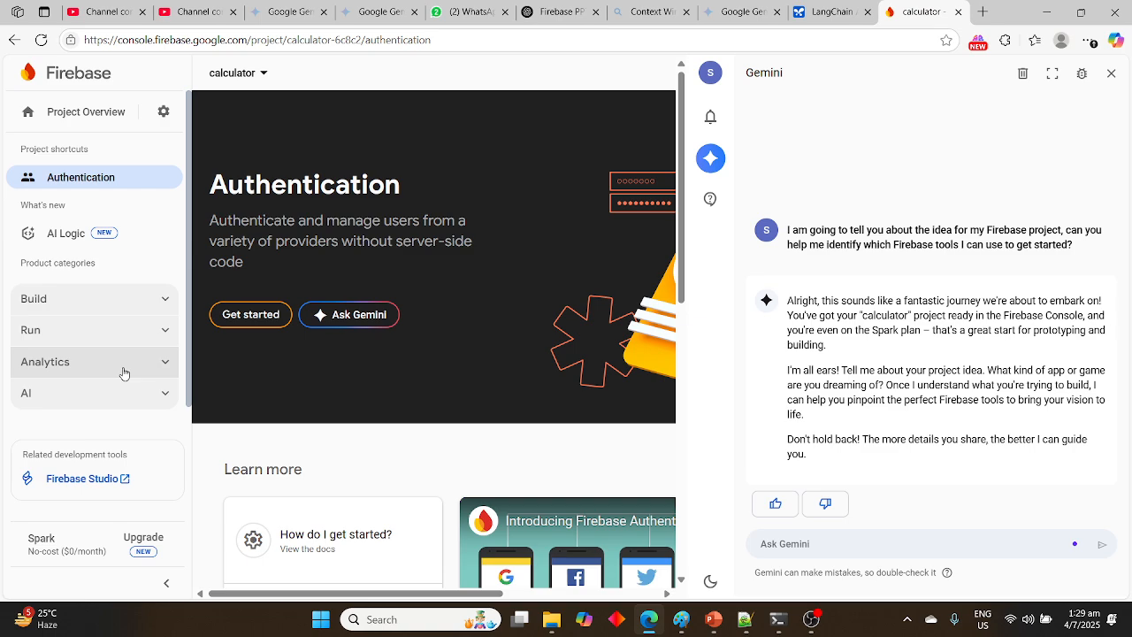
{"action": "scroll", "coordinate": [327, 471], "scroll_direction": "down", "scroll_amount": 3}
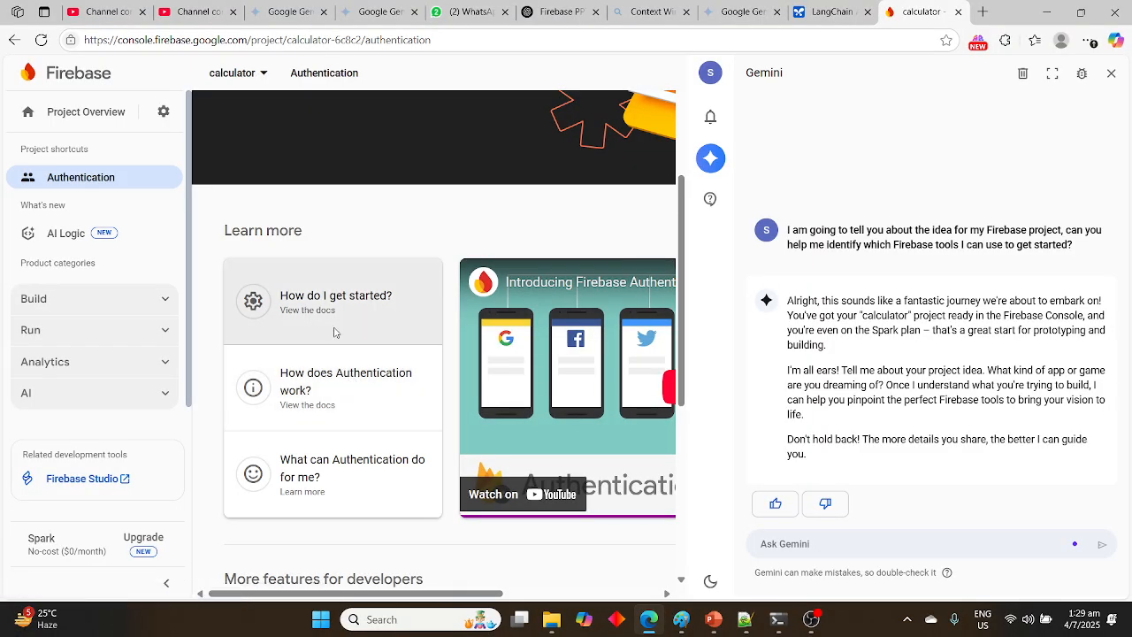
{"action": "scroll", "coordinate": [337, 334], "scroll_direction": "up", "scroll_amount": 1}
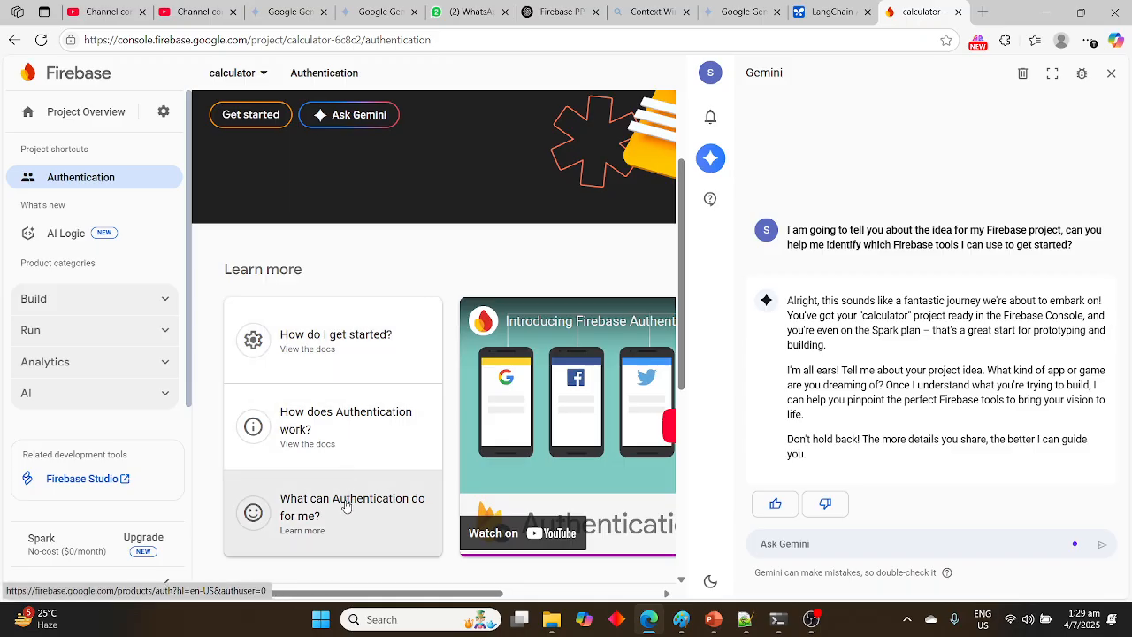
{"action": "scroll", "coordinate": [346, 506], "scroll_direction": "down", "scroll_amount": 1}
{"action": "scroll", "coordinate": [346, 506], "scroll_direction": "up", "scroll_amount": 2}
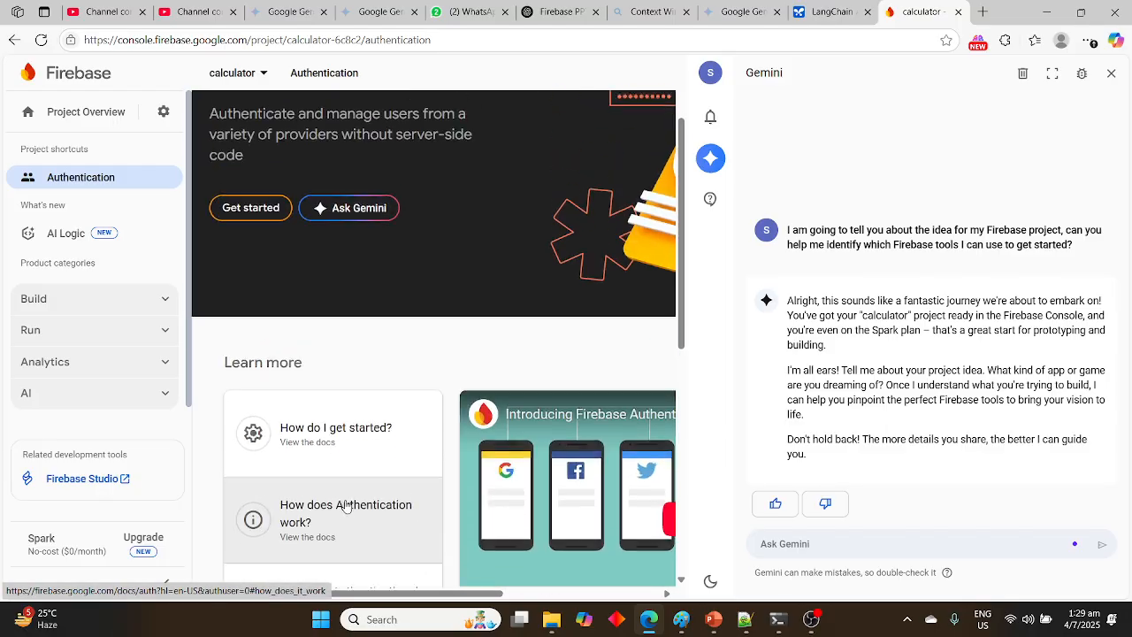
{"action": "scroll", "coordinate": [374, 411], "scroll_direction": "down", "scroll_amount": 4}
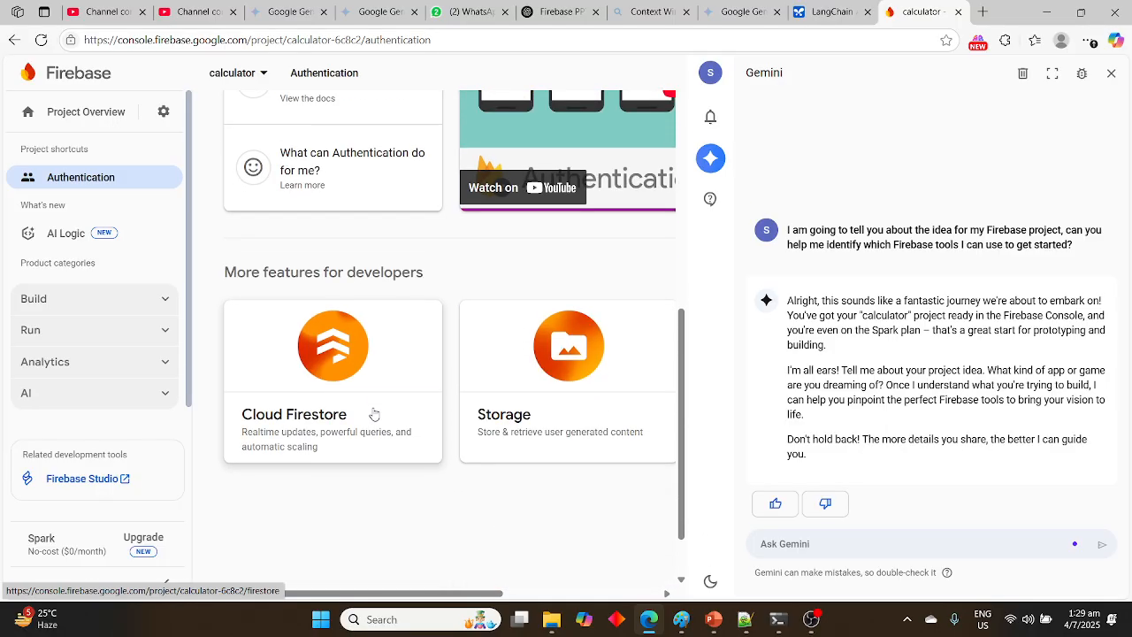
{"action": "scroll", "coordinate": [374, 414], "scroll_direction": "up", "scroll_amount": 3}
{"action": "scroll", "coordinate": [374, 414], "scroll_direction": "up", "scroll_amount": 2}
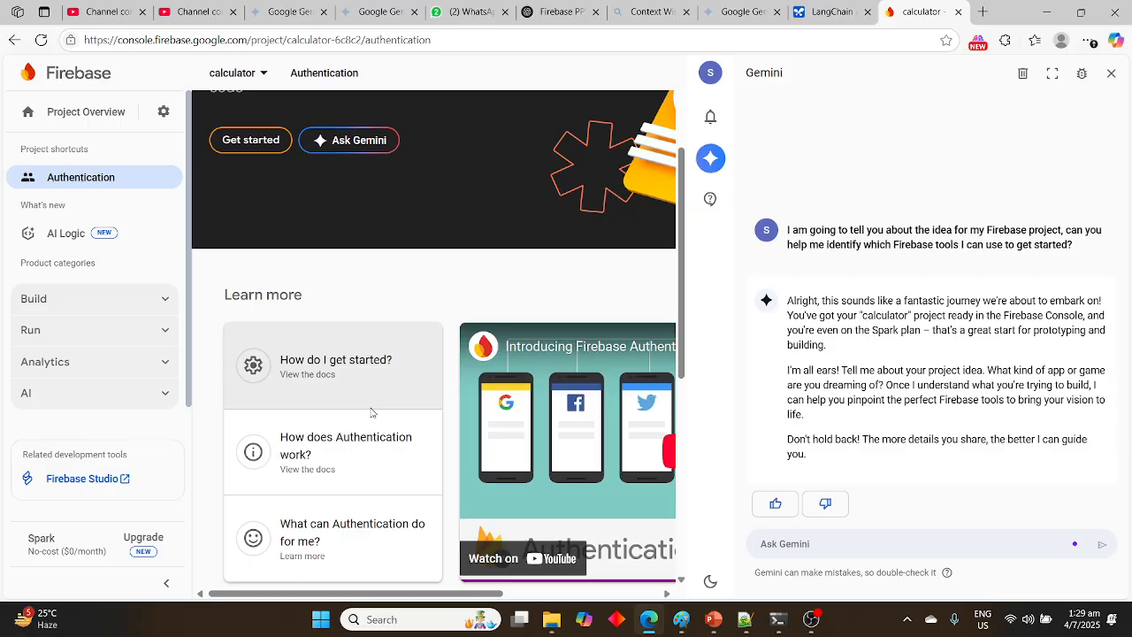
Open the Firestore Database service from the Build category to view its Cloud Firestore page
{"action": "left_click", "coordinate": [263, 77]}
{"action": "left_click", "coordinate": [264, 79]}
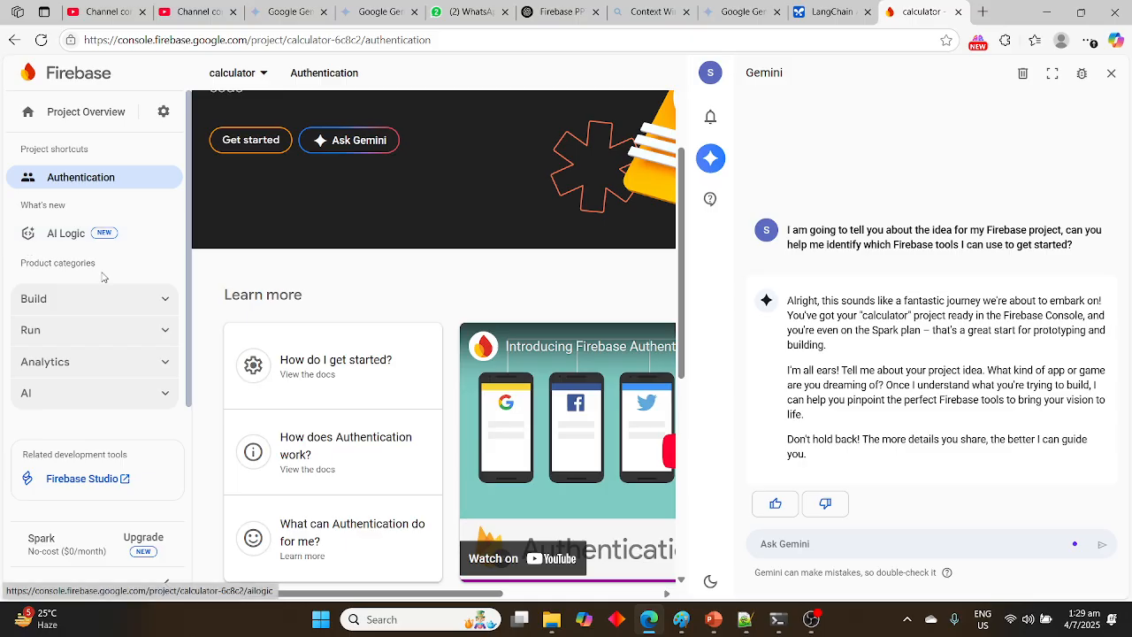
{"action": "left_click", "coordinate": [166, 305]}
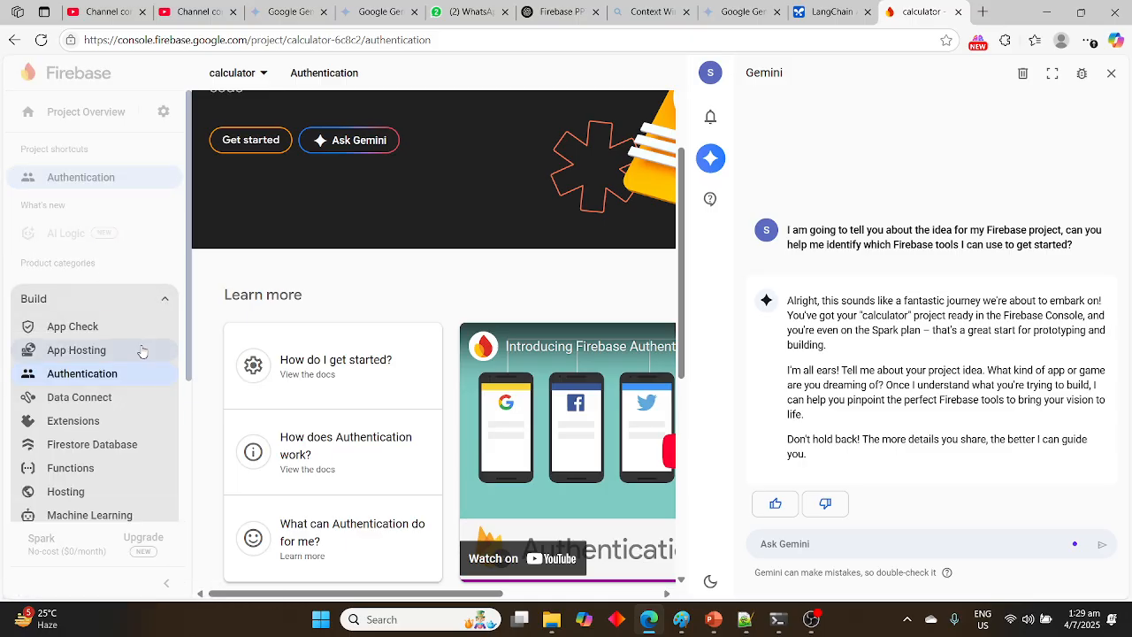
{"action": "scroll", "coordinate": [140, 409], "scroll_direction": "down", "scroll_amount": 1}
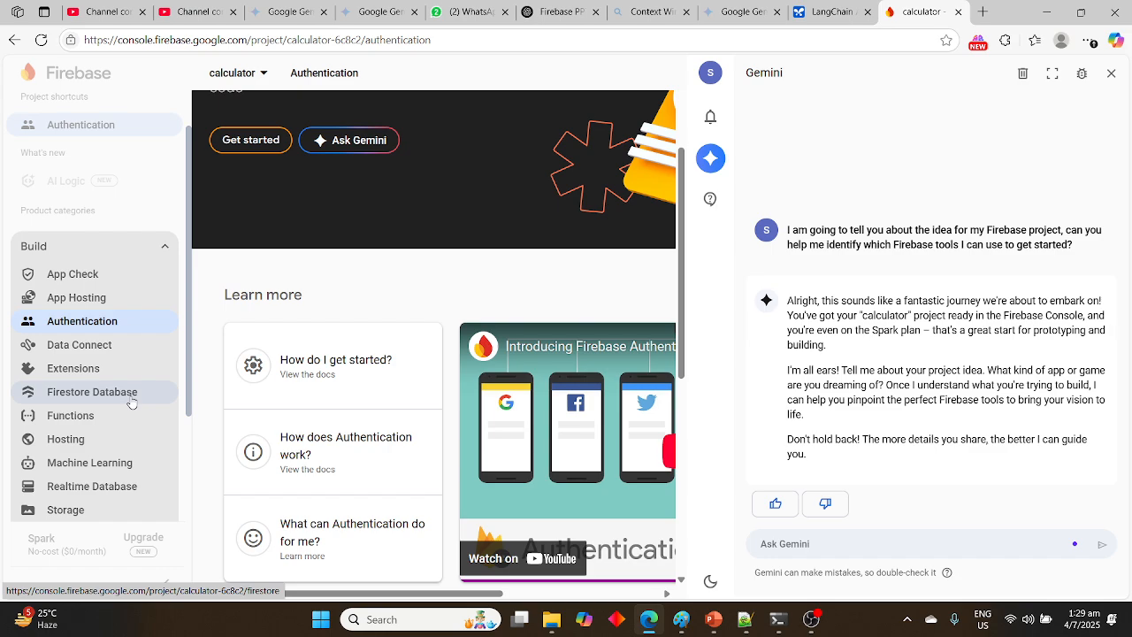
{"action": "left_click", "coordinate": [131, 403]}
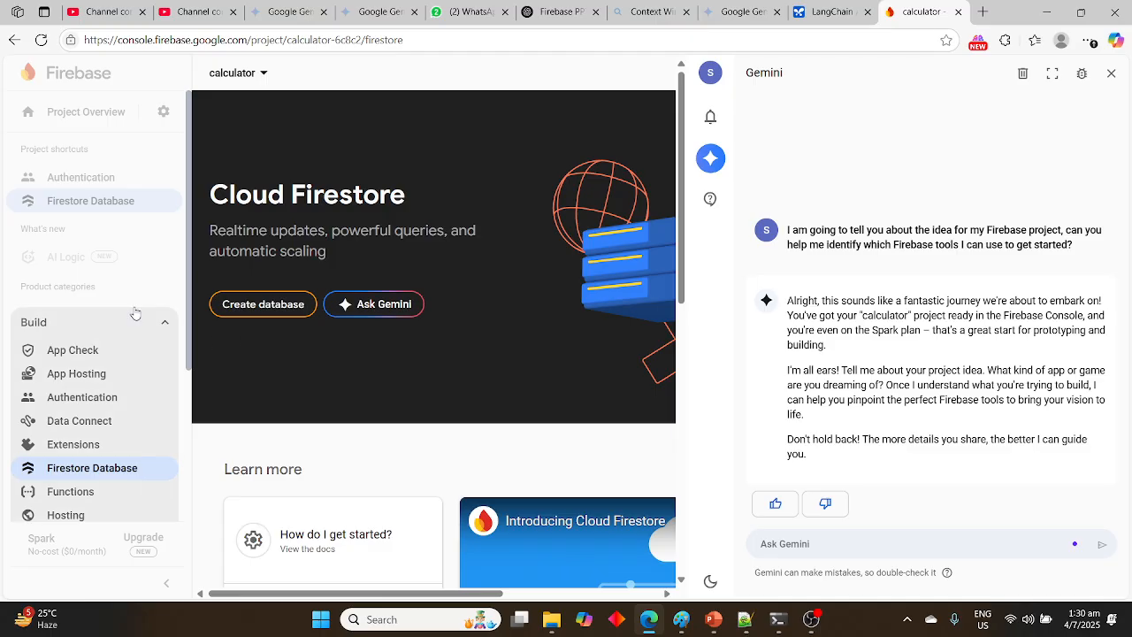
Open the Storage service from the Build category and review its overview and learning resources
{"action": "scroll", "coordinate": [98, 415], "scroll_direction": "down", "scroll_amount": 1}
{"action": "scroll", "coordinate": [113, 414], "scroll_direction": "down", "scroll_amount": 1}
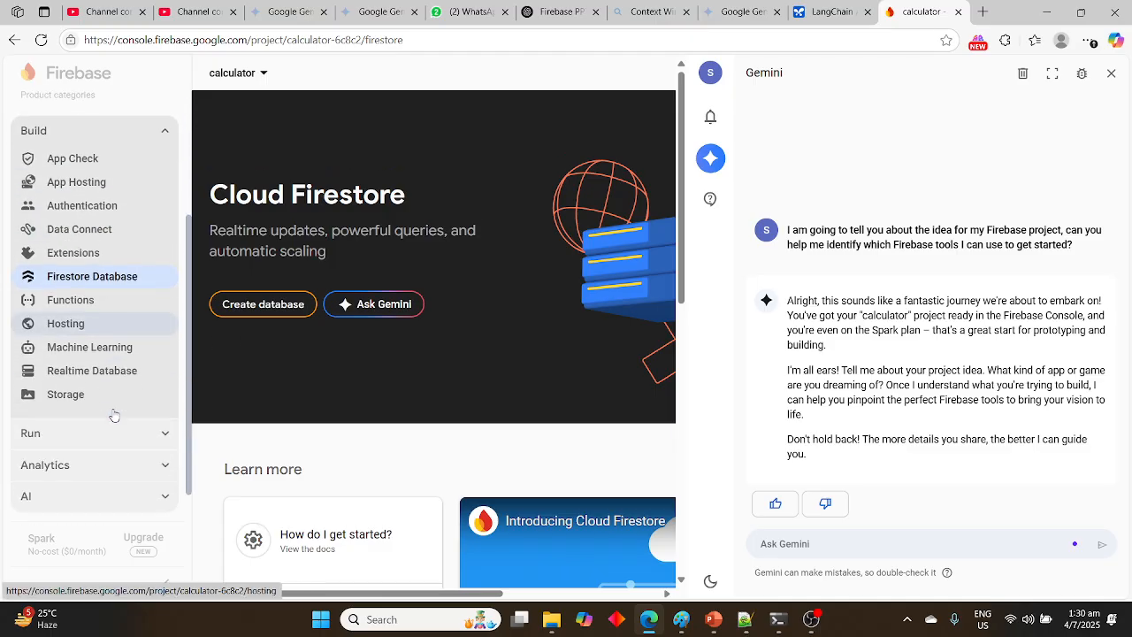
{"action": "left_click", "coordinate": [81, 384]}
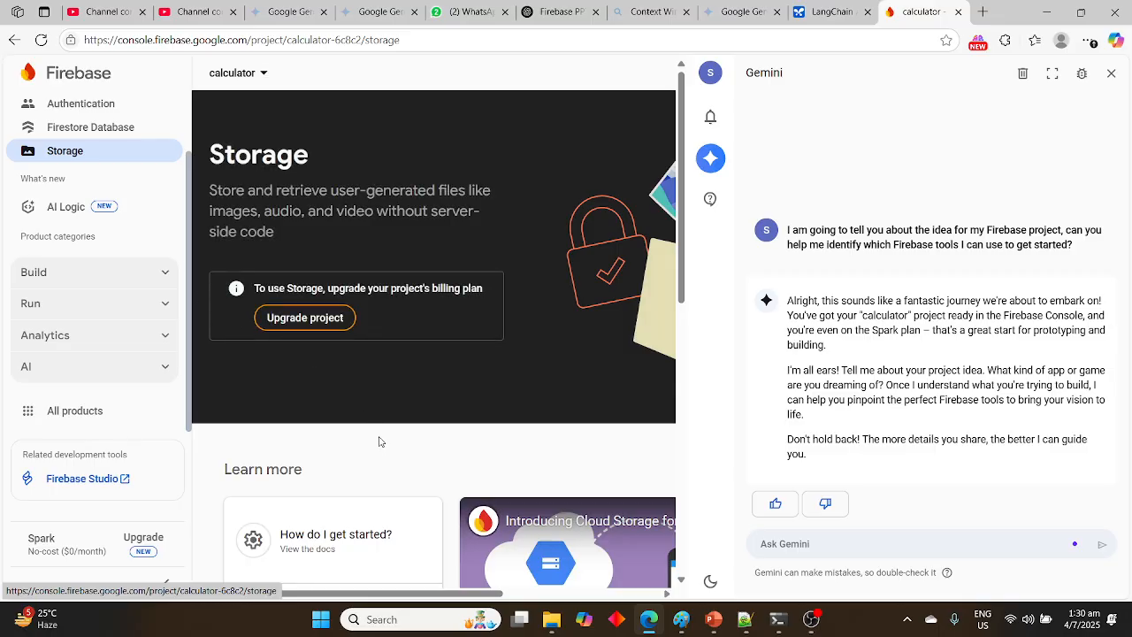
{"action": "scroll", "coordinate": [380, 443], "scroll_direction": "down", "scroll_amount": 2}
{"action": "scroll", "coordinate": [380, 442], "scroll_direction": "down", "scroll_amount": 2}
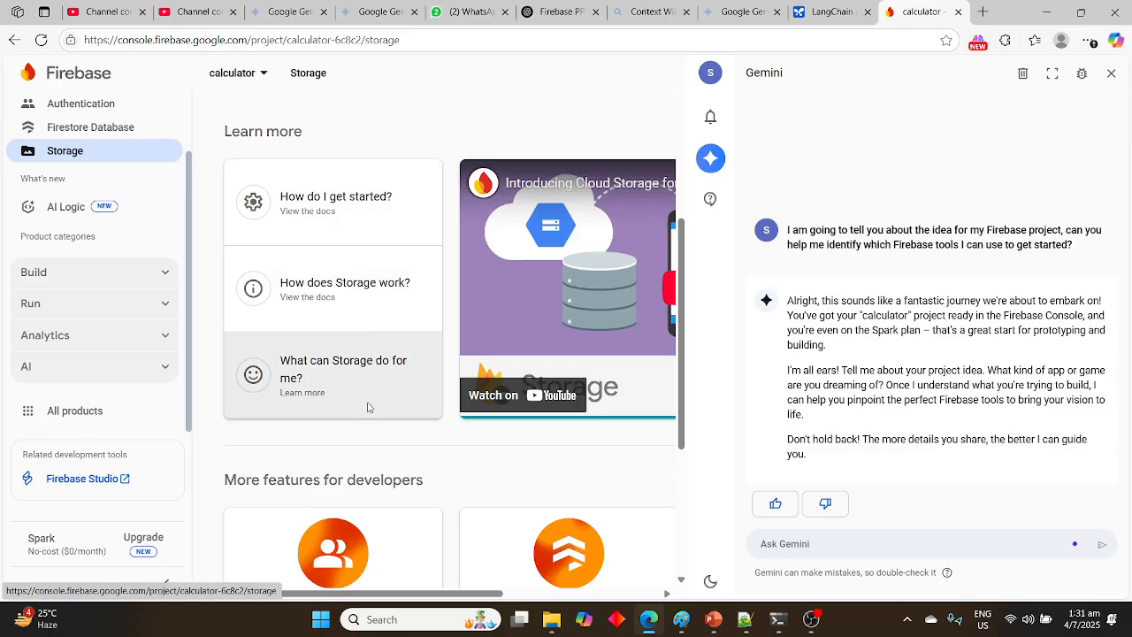
{"action": "scroll", "coordinate": [369, 407], "scroll_direction": "up", "scroll_amount": 4}
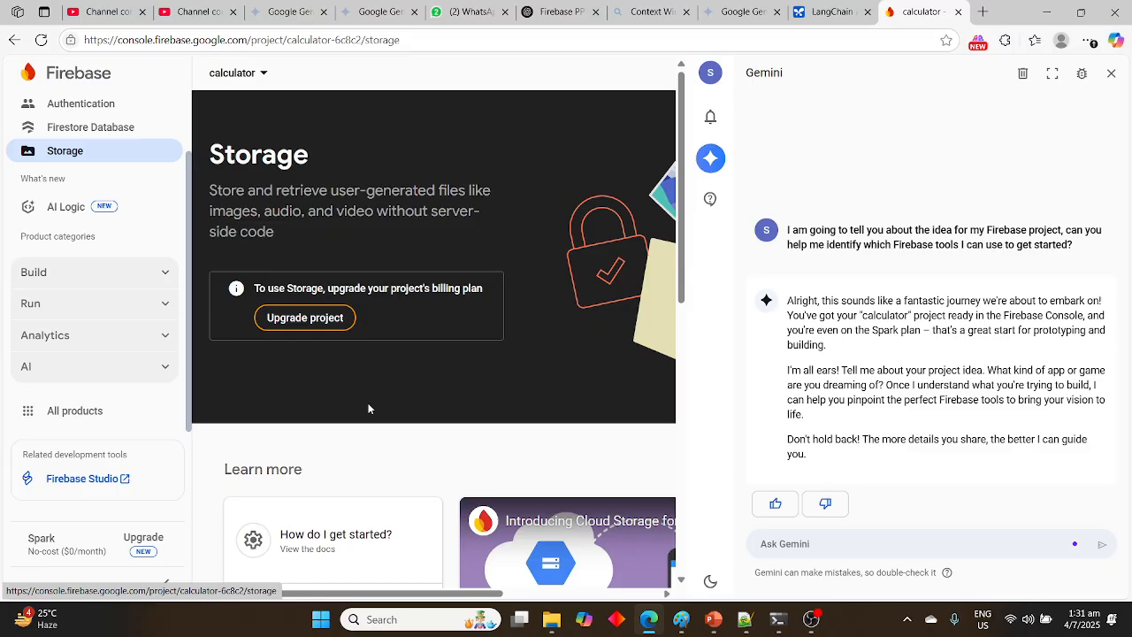
Expand the Build and AI product categories to examine the services they offer
{"action": "left_click", "coordinate": [166, 273]}
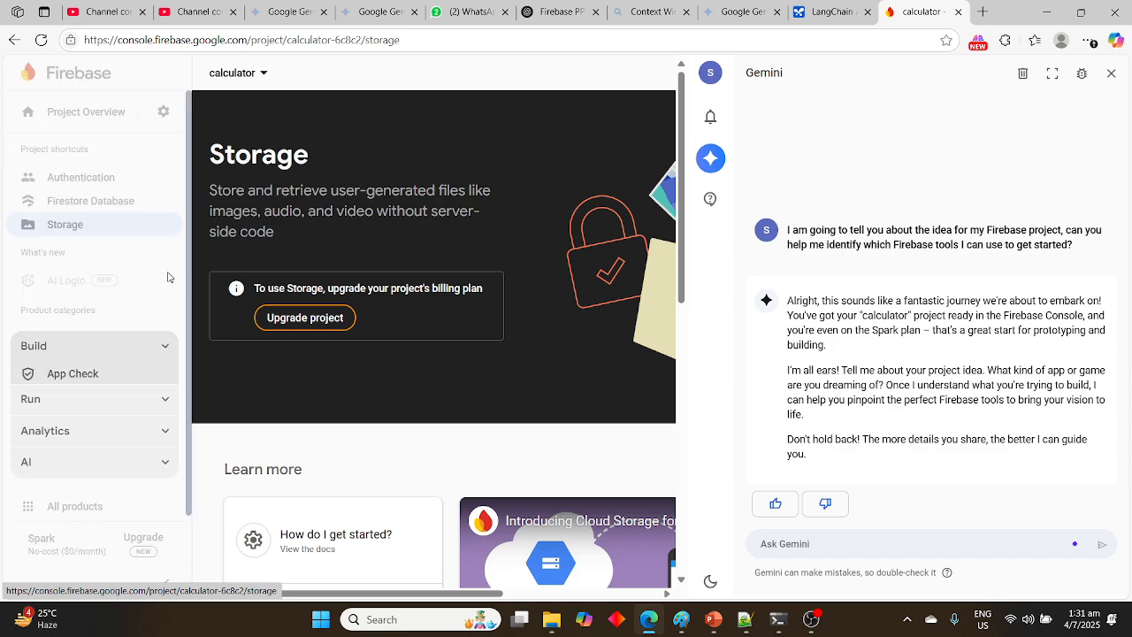
{"action": "scroll", "coordinate": [134, 403], "scroll_direction": "down", "scroll_amount": 2}
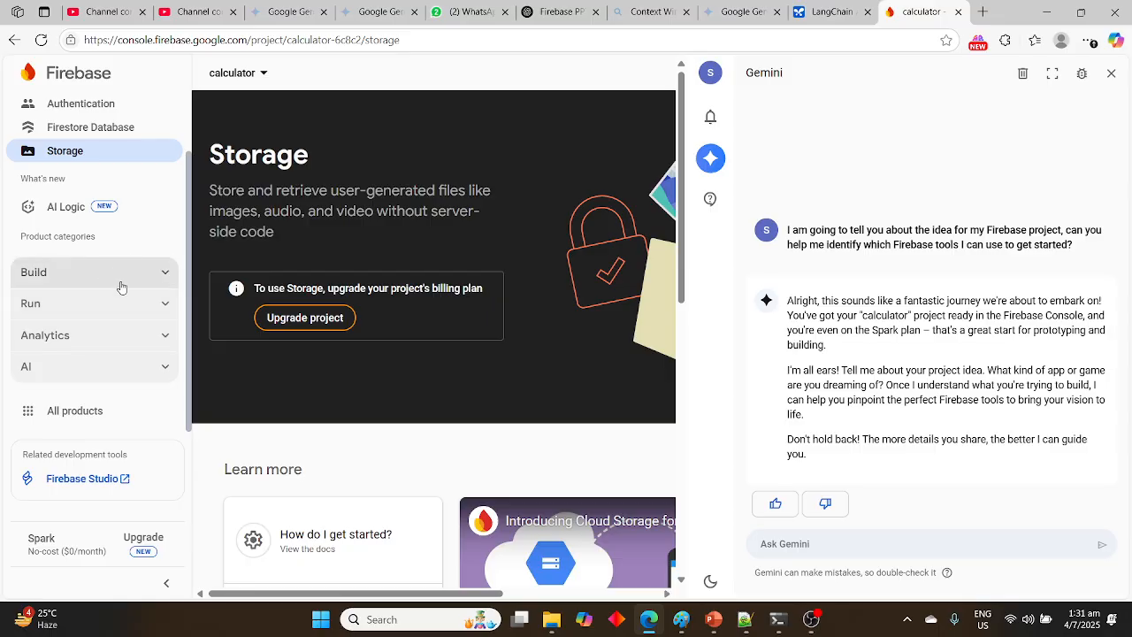
{"action": "left_click", "coordinate": [165, 367]}
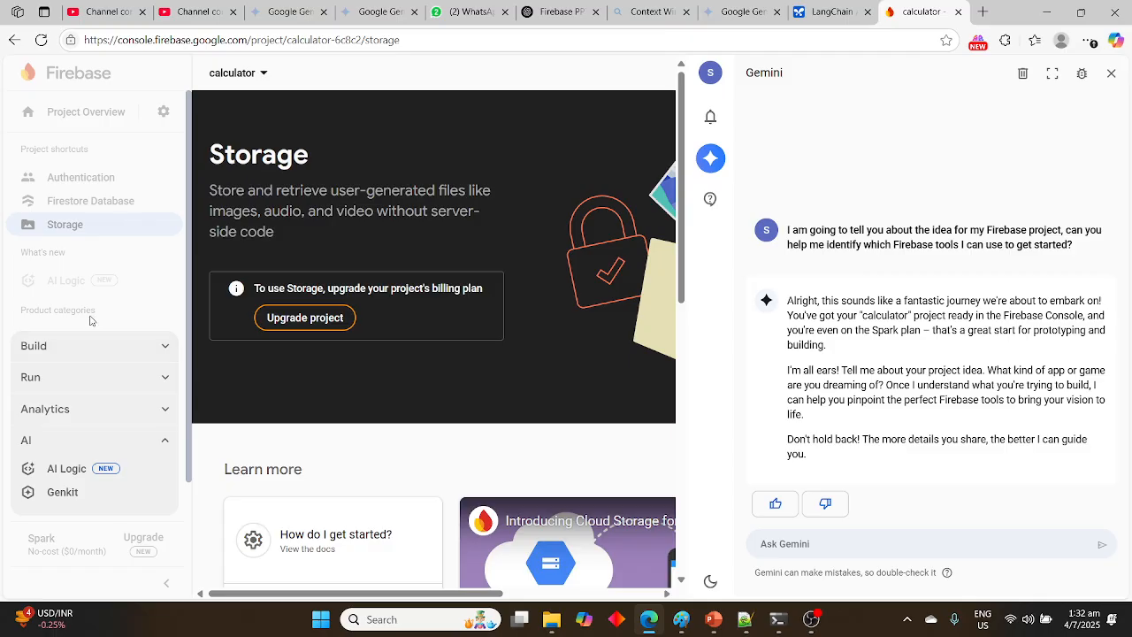
{"action": "left_click_drag", "start_coordinate": [89, 314], "coordinate": [21, 252]}
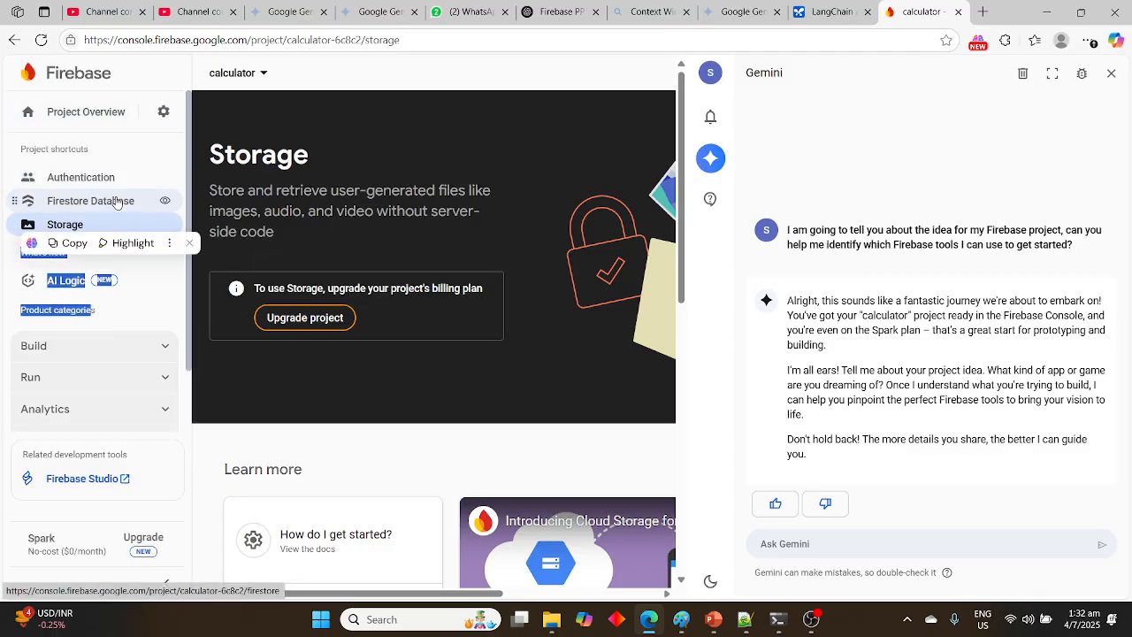
{"action": "left_click", "coordinate": [81, 150]}
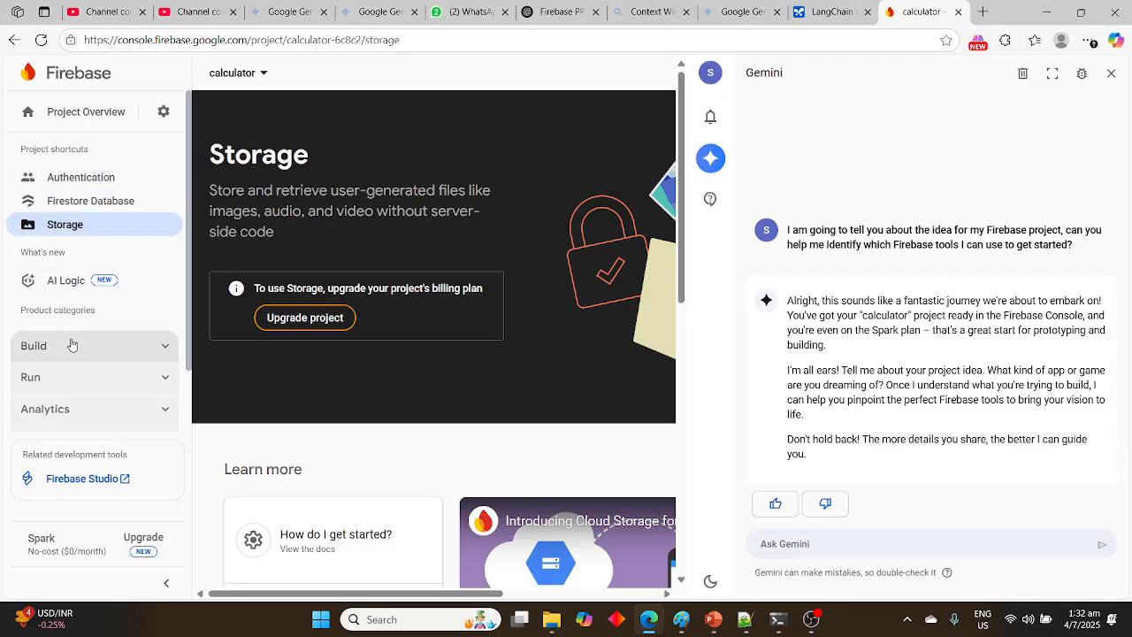
Look through the Build services once more and open the settings options beside Project Overview
{"action": "left_click", "coordinate": [164, 354]}
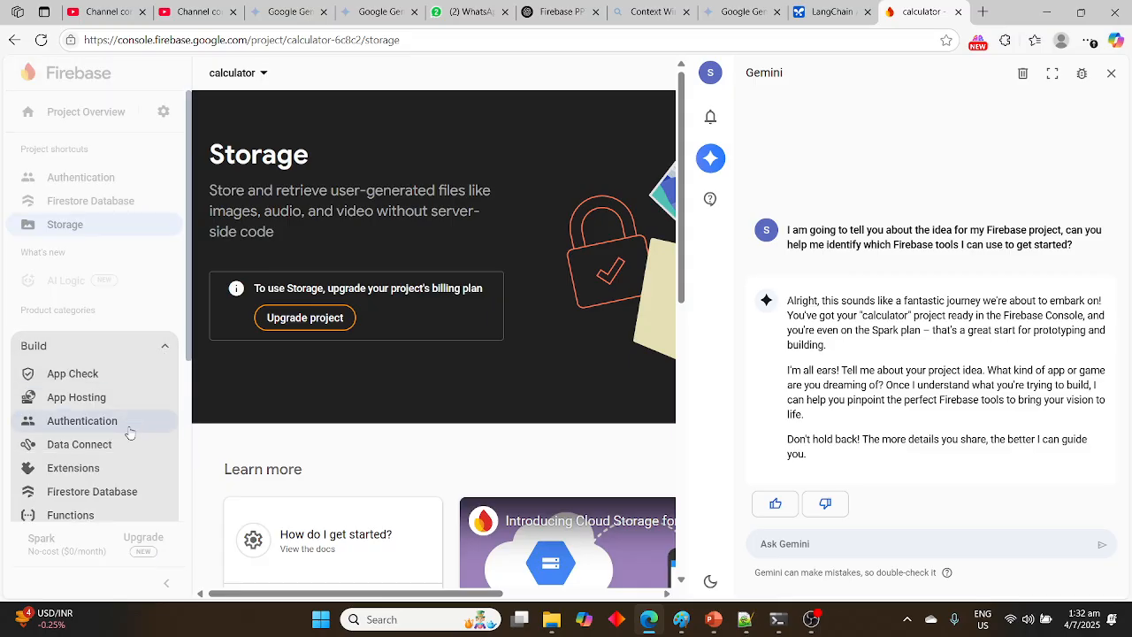
{"action": "scroll", "coordinate": [128, 434], "scroll_direction": "down", "scroll_amount": 2}
{"action": "scroll", "coordinate": [130, 432], "scroll_direction": "up", "scroll_amount": 2}
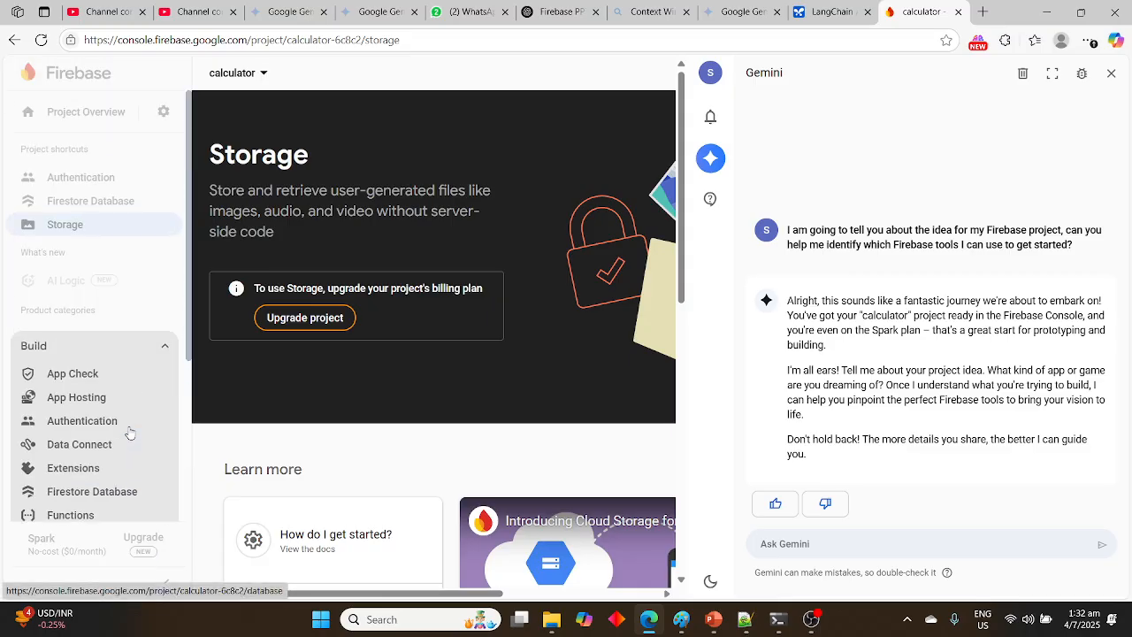
{"action": "left_click", "coordinate": [160, 118]}
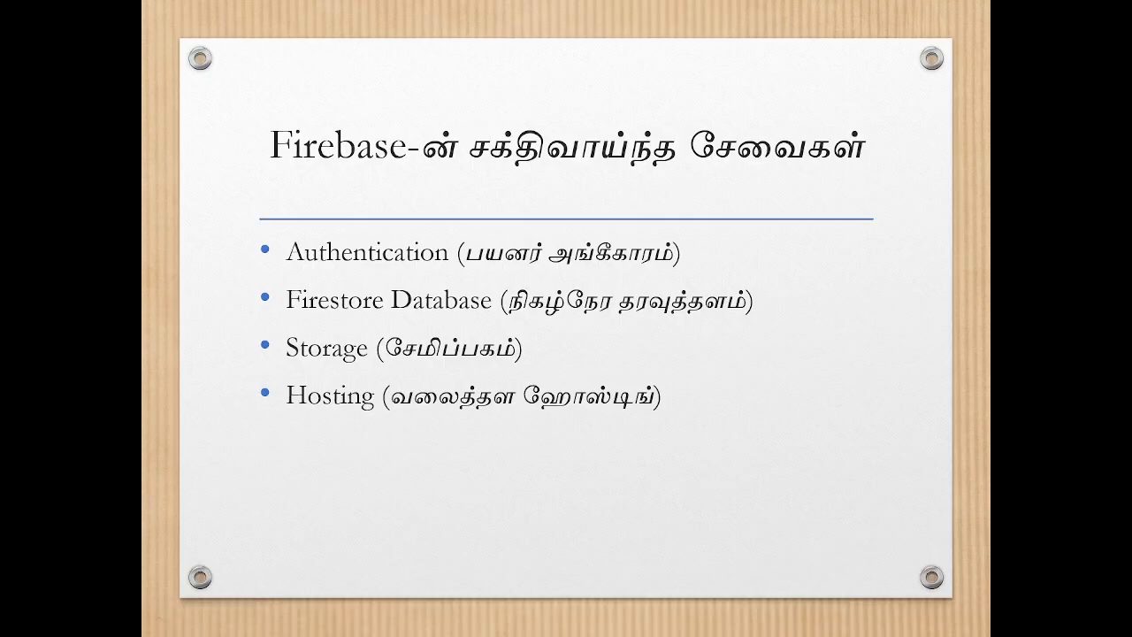
Page through the slides on Firebase services, connecting an app and the lesson summary, and go back to the earlier slides
{"action": "key", "text": "Right"}
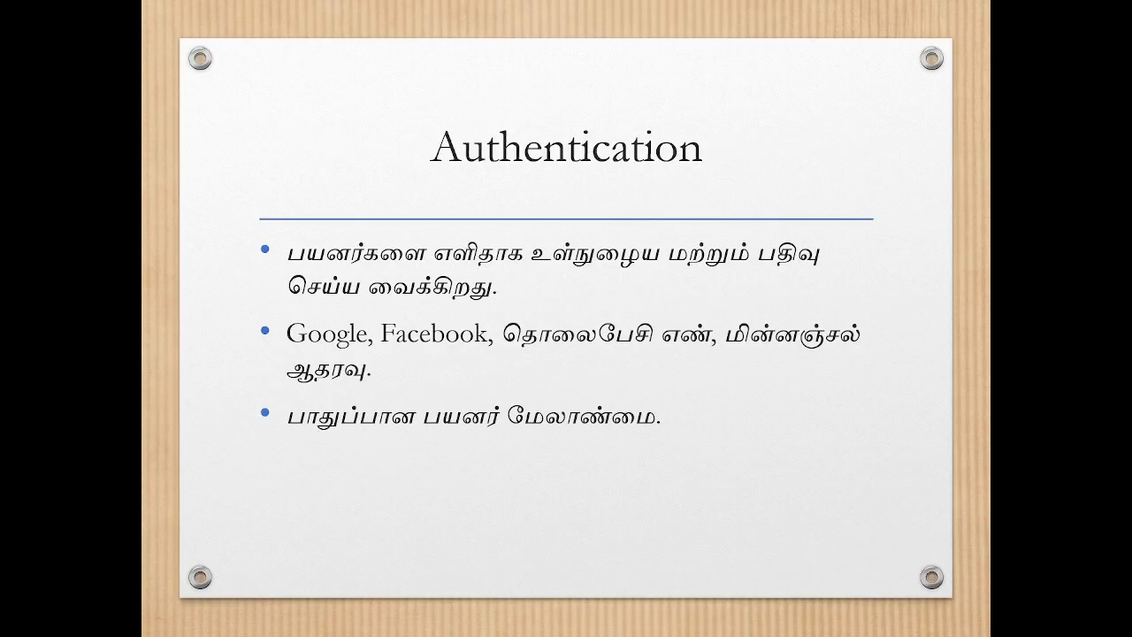
{"action": "key", "text": "Right"}
{"action": "key", "text": "Right"}
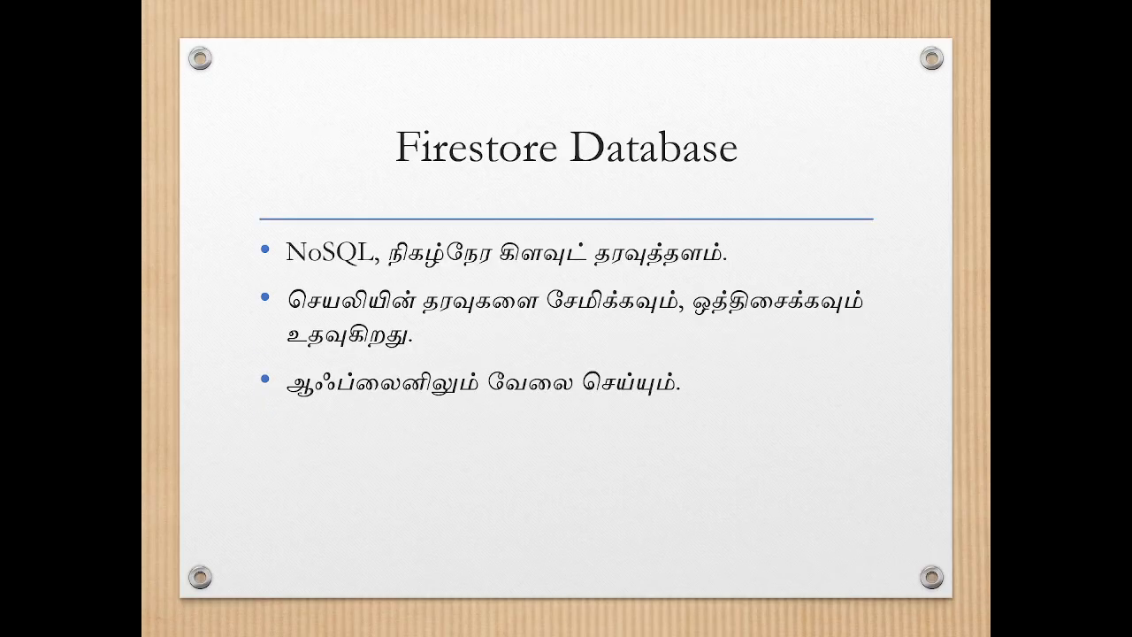
{"action": "key", "text": "Right"}
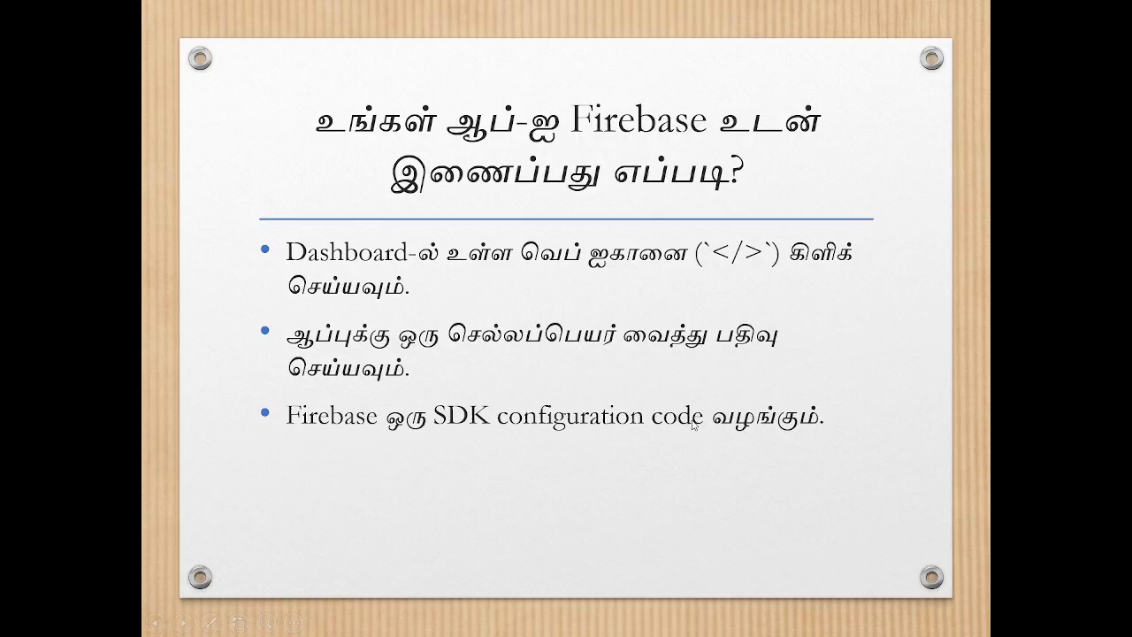
{"action": "key", "text": "Right"}
{"action": "key", "text": "Right"}
{"action": "key", "text": "Right"}
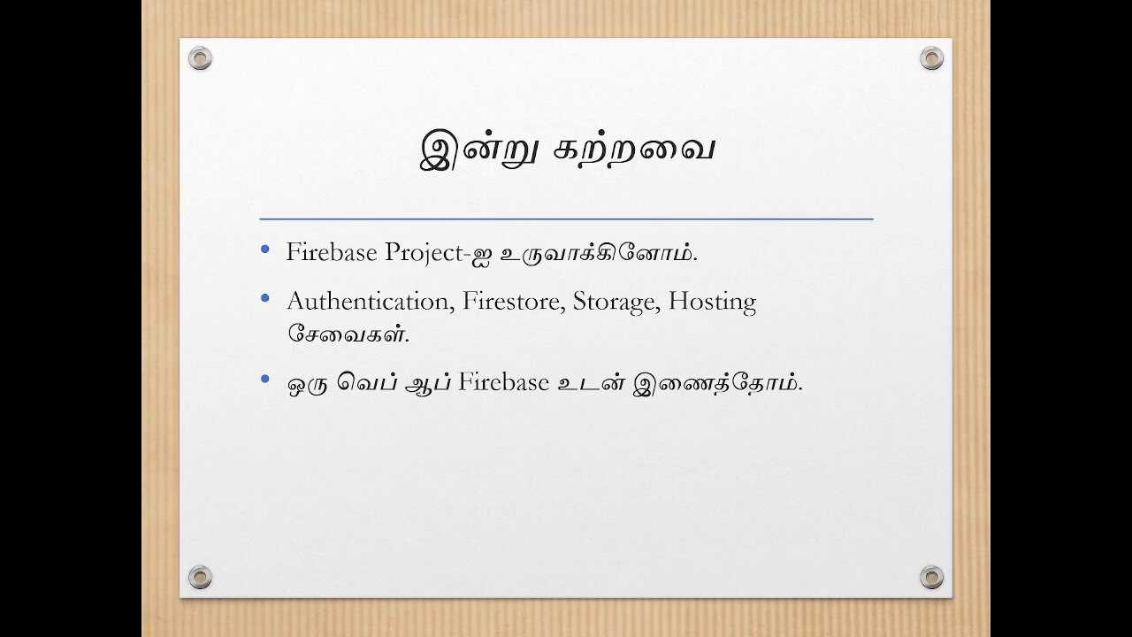
{"action": "key", "text": "Left"}
{"action": "key", "text": "Left"}
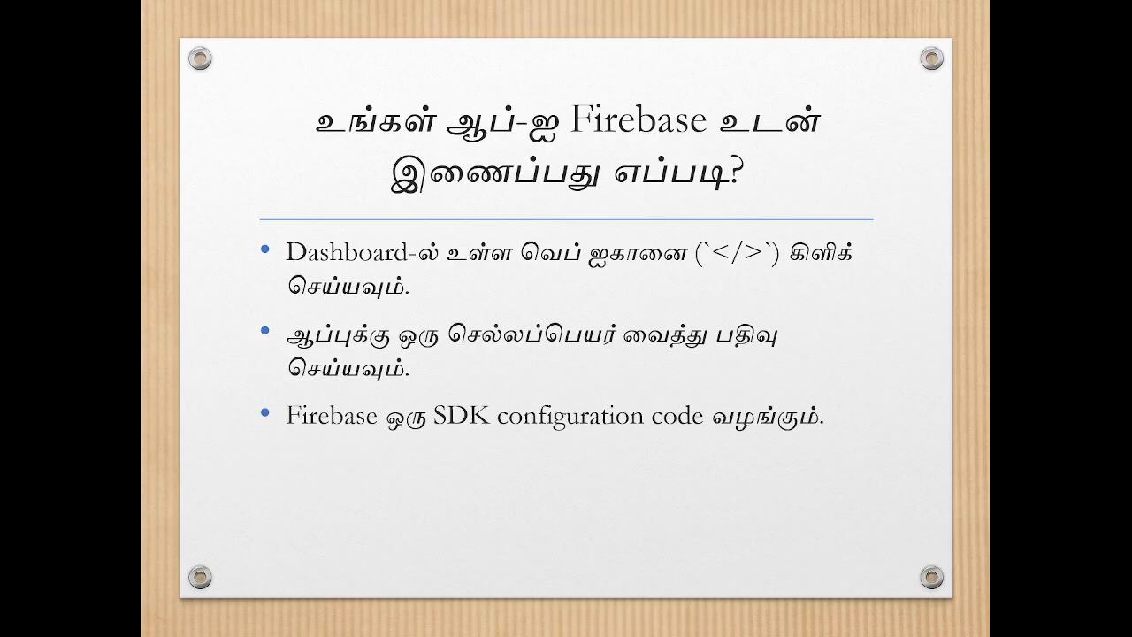
{"action": "key", "text": "Left"}
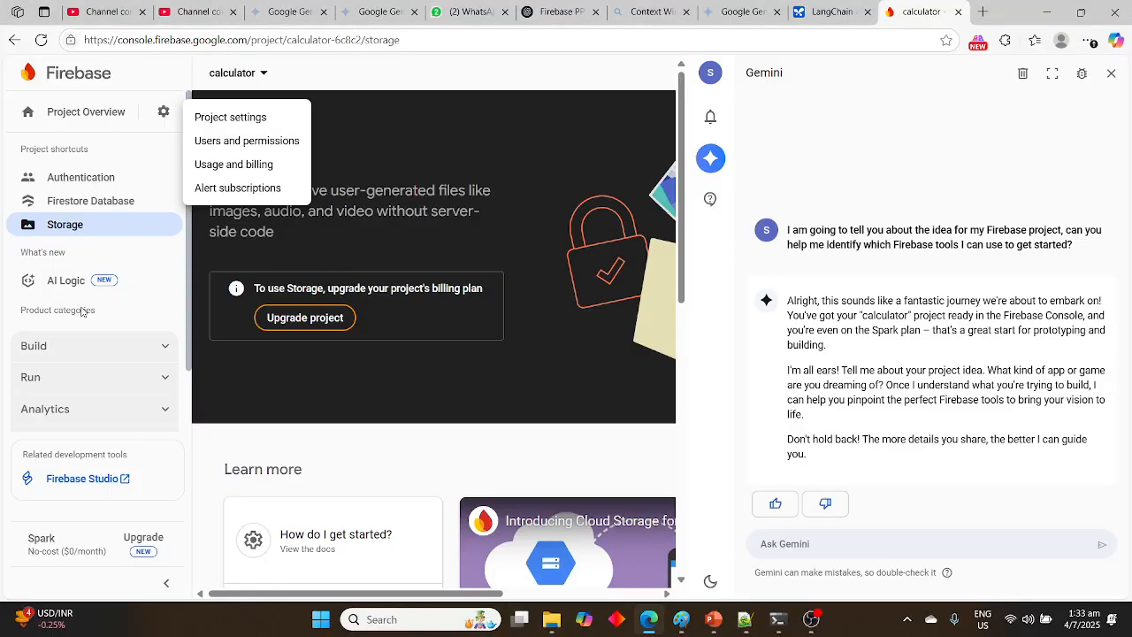
Close the project settings options in the Firebase console and expand the Run category to examine its services
{"action": "left_click", "coordinate": [167, 382]}
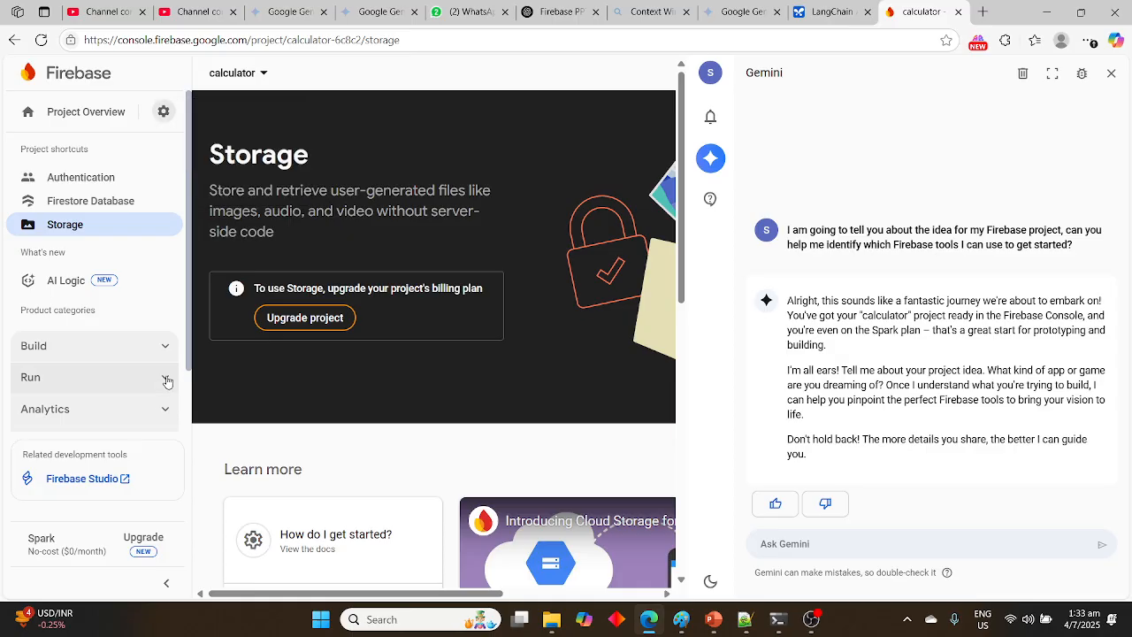
{"action": "left_click", "coordinate": [167, 382]}
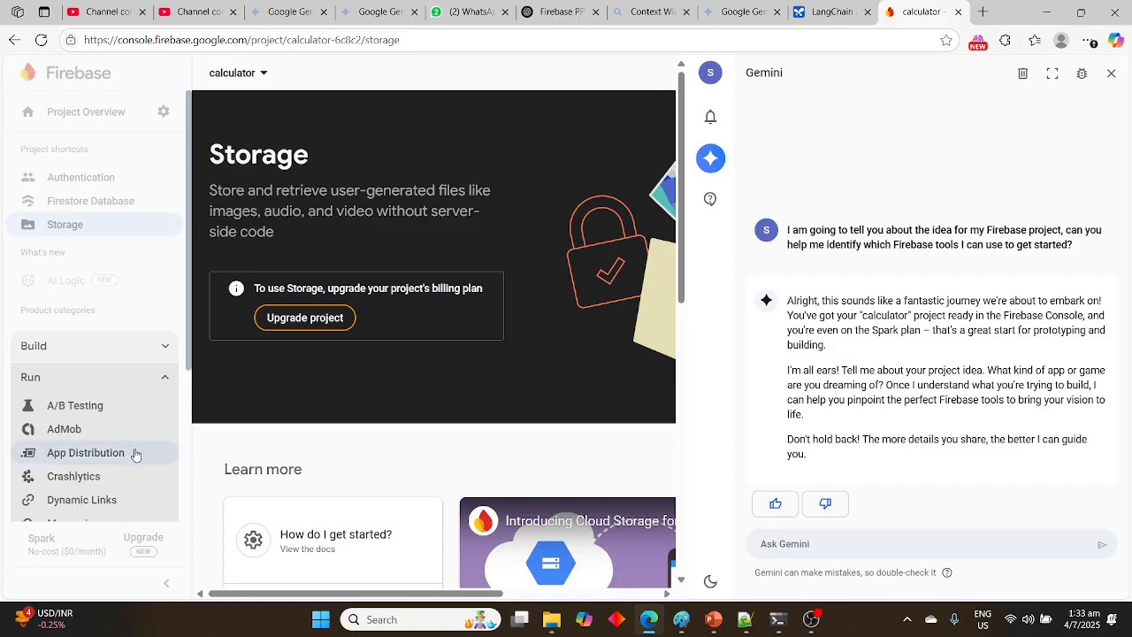
Look through the Run services and the list of Firebase projects, staying on the calculator project
{"action": "scroll", "coordinate": [138, 460], "scroll_direction": "down", "scroll_amount": 1}
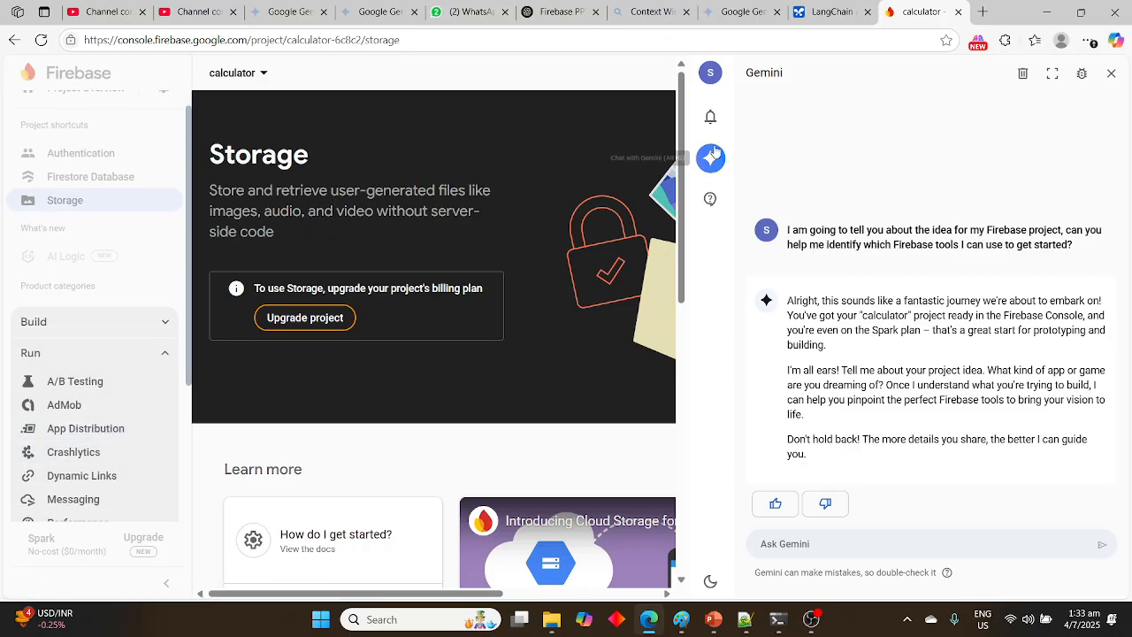
{"action": "left_click", "coordinate": [264, 79]}
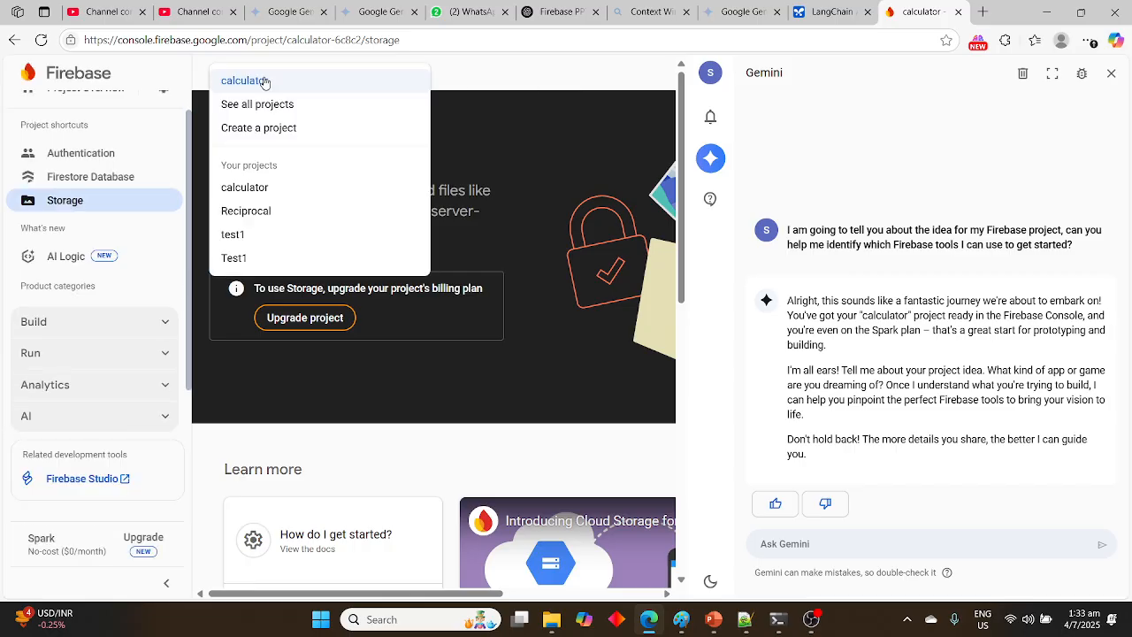
{"action": "left_click", "coordinate": [264, 80]}
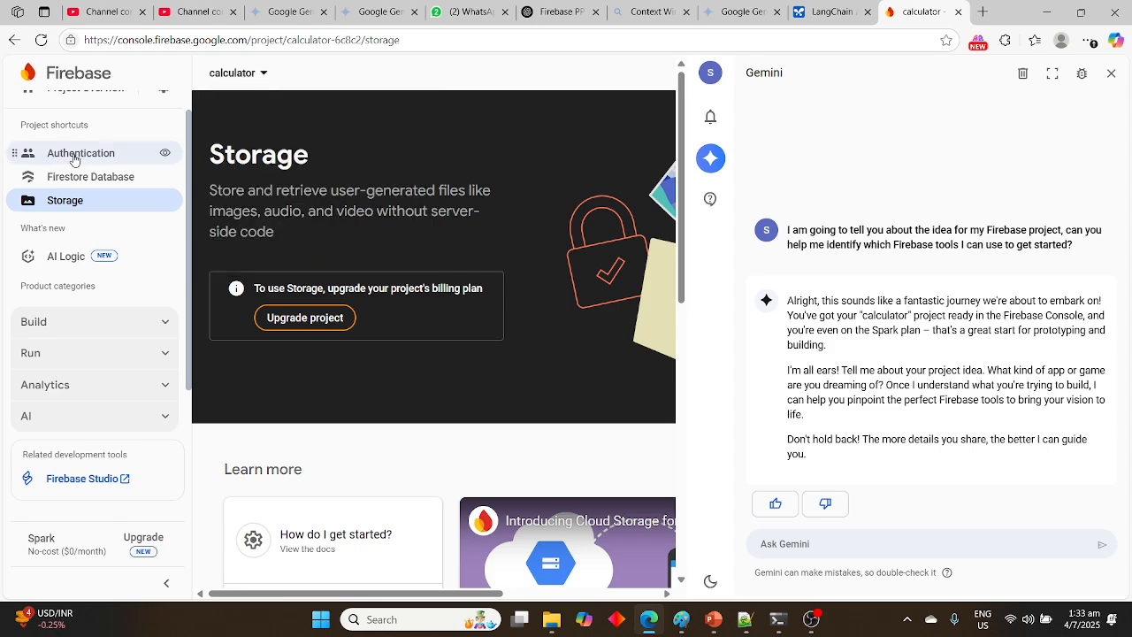
Go to the calculator project's overview and start adding a web app to it
{"action": "left_click", "coordinate": [122, 118]}
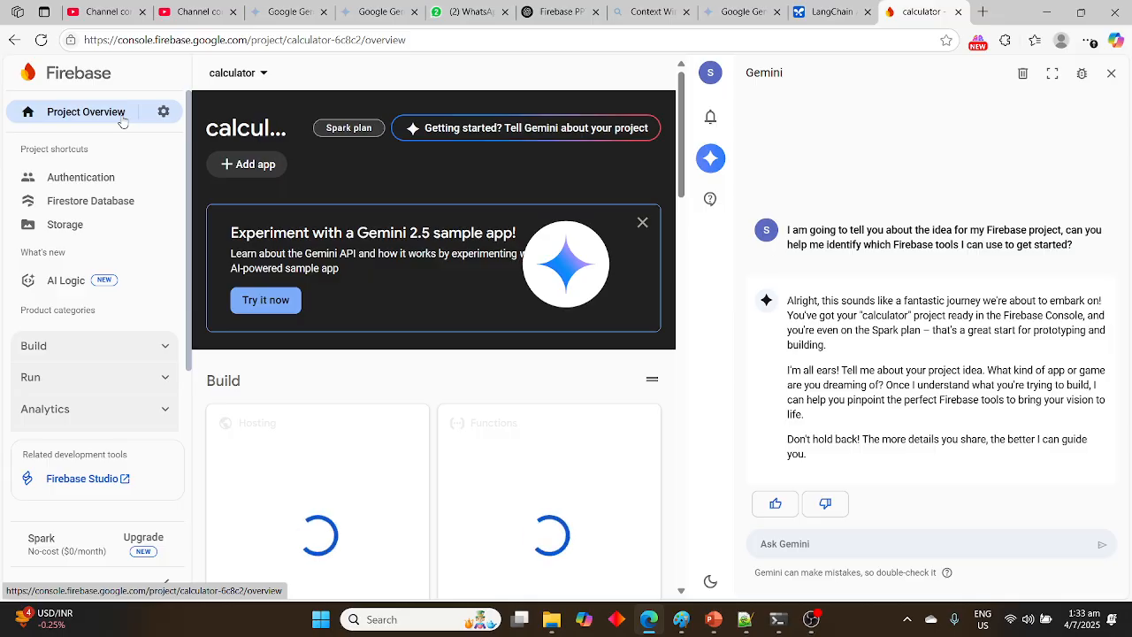
{"action": "left_click", "coordinate": [225, 165]}
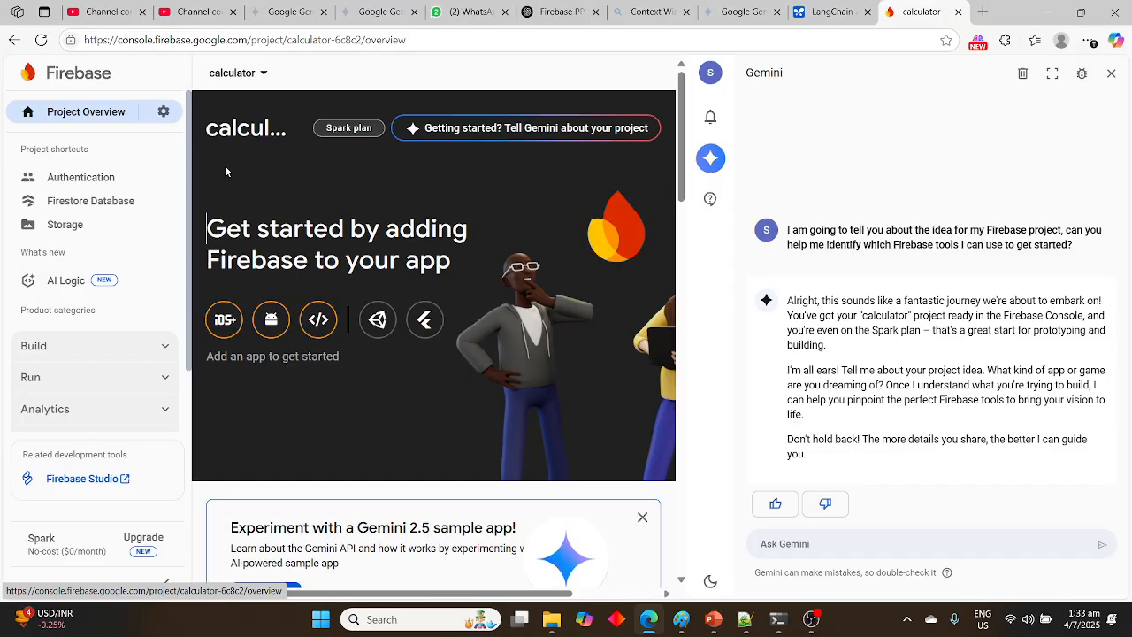
{"action": "left_click", "coordinate": [317, 321]}
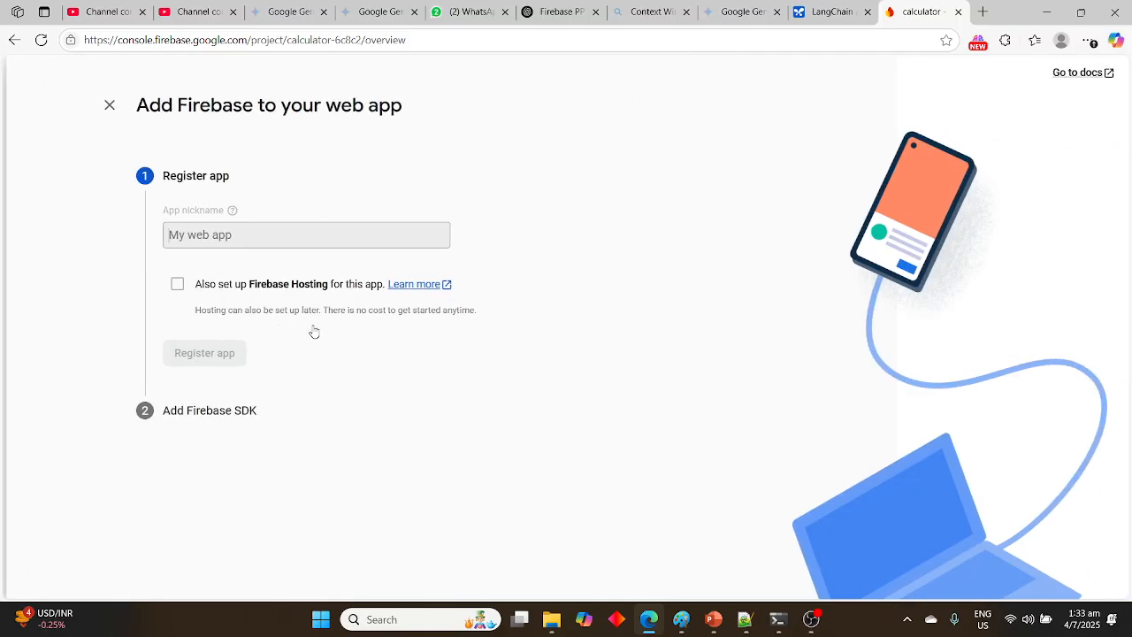
Register the web app with the nickname somethingtask1 and Firebase Hosting set up on the calculator-6c8c2 site
{"action": "mouse_move", "coordinate": [244, 230]}
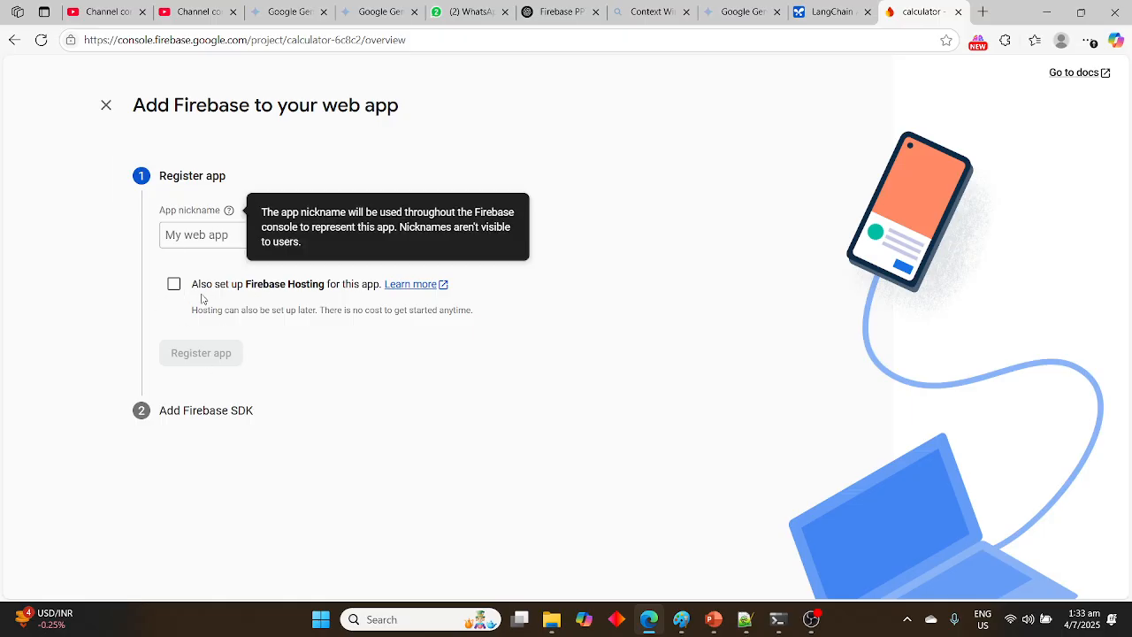
{"action": "left_click", "coordinate": [174, 284]}
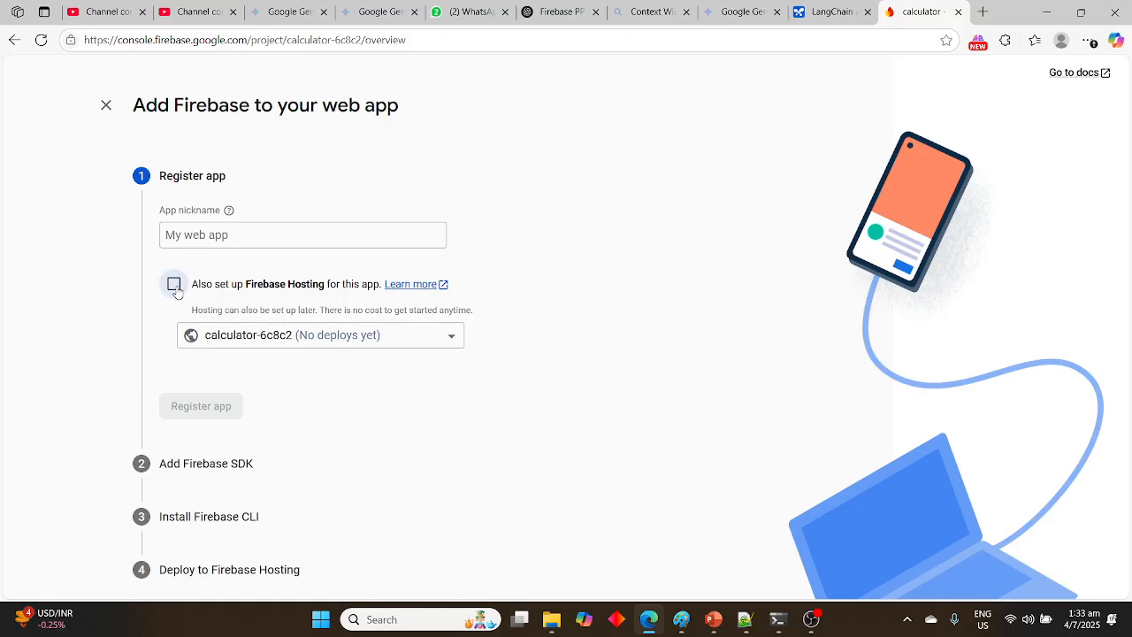
{"action": "left_click", "coordinate": [232, 236]}
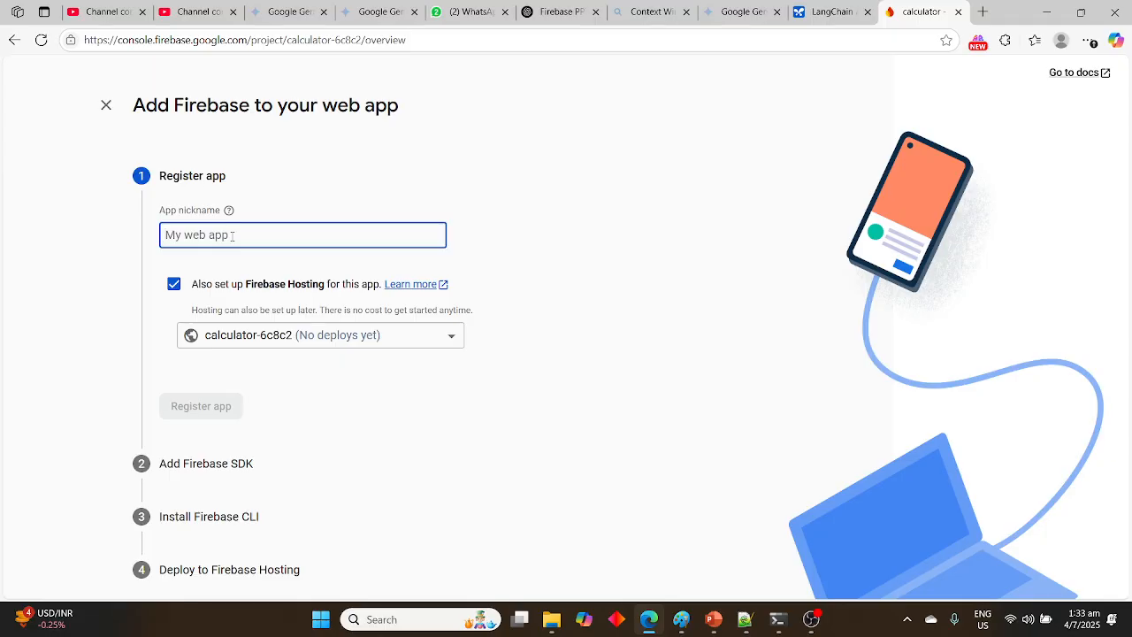
{"action": "type", "text": "somet"}
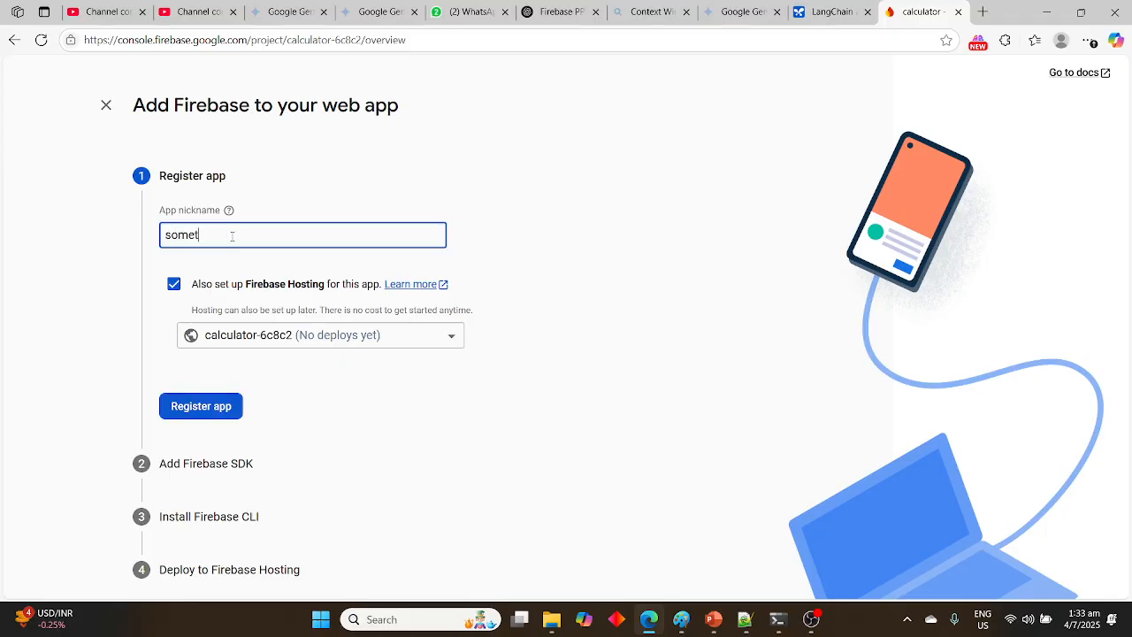
{"action": "type", "text": "hingtsk1"}
{"action": "key", "text": "BackSpace"}
{"action": "key", "text": "BackSpace"}
{"action": "key", "text": "BackSpace"}
{"action": "type", "text": "ask1"}
{"action": "left_click", "coordinate": [225, 418]}
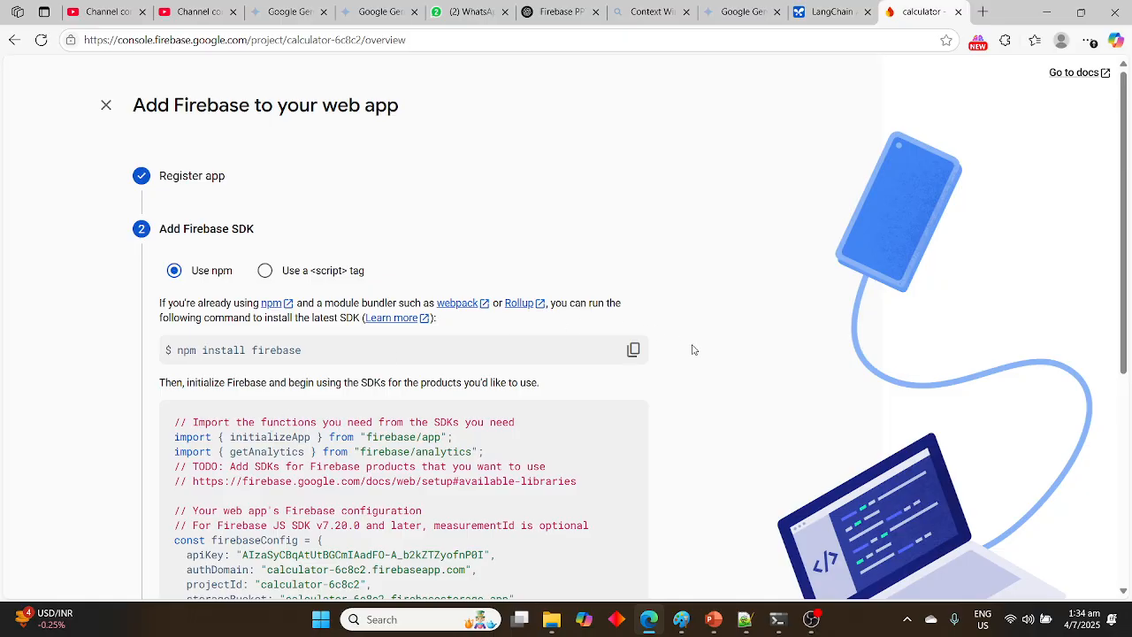
Examine the npm setup code for the Firebase SDK and switch the instructions to the script tag version
{"action": "scroll", "coordinate": [698, 400], "scroll_direction": "down", "scroll_amount": 2}
{"action": "scroll", "coordinate": [698, 403], "scroll_direction": "up", "scroll_amount": 1}
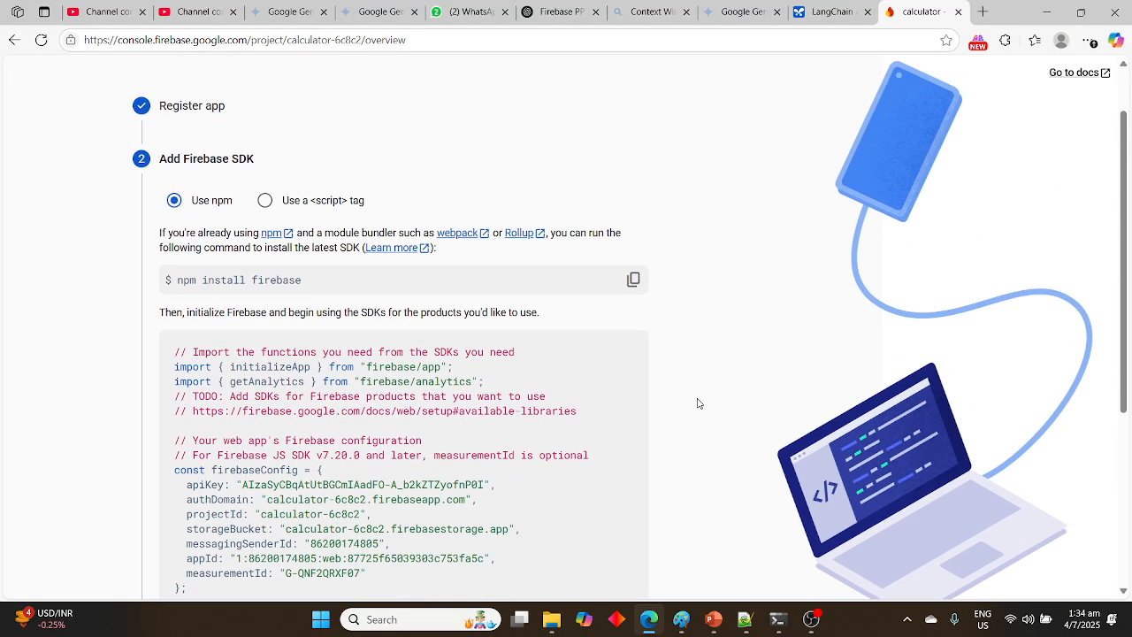
{"action": "scroll", "coordinate": [698, 403], "scroll_direction": "down", "scroll_amount": 1}
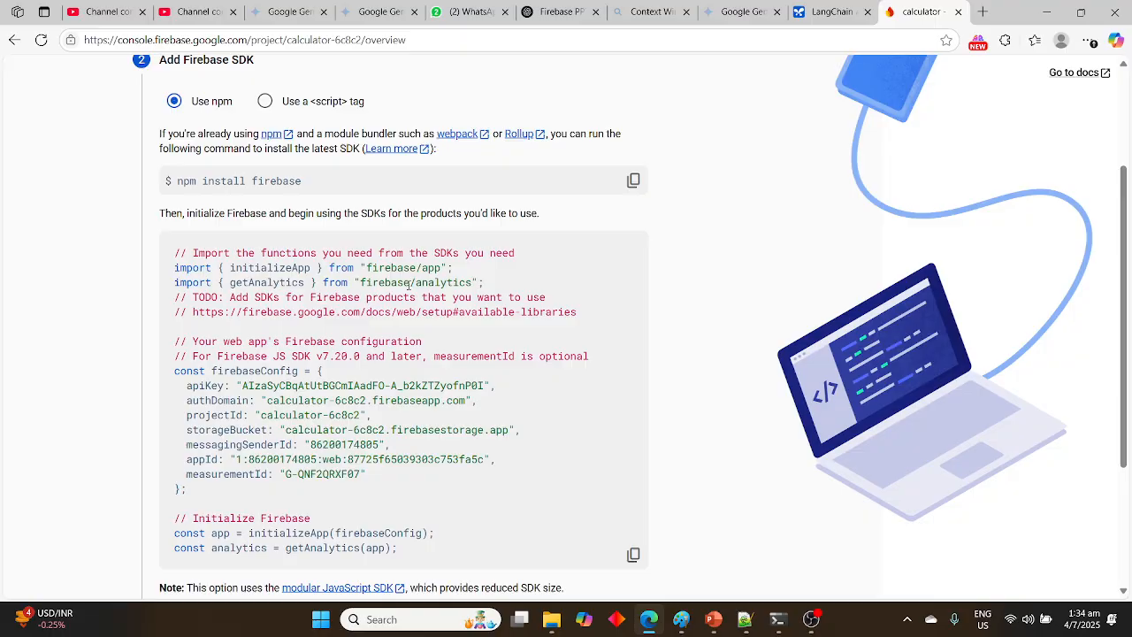
{"action": "left_click", "coordinate": [265, 105]}
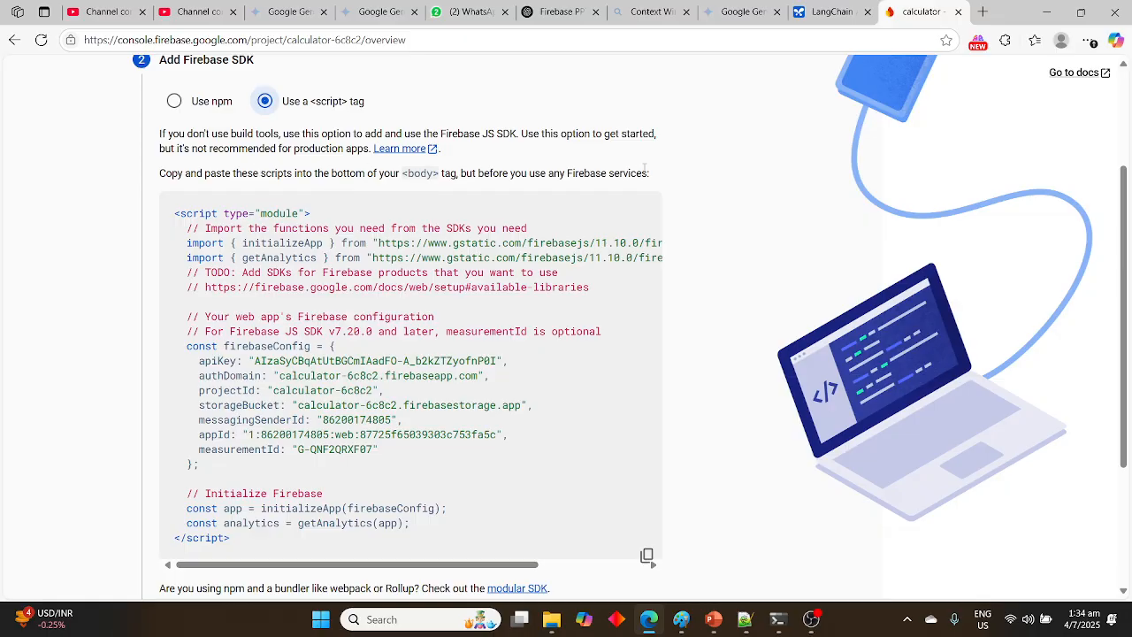
Review the script tag configuration code and remaining setup stages, and close the web app setup to return to the project overview
{"action": "right_click", "coordinate": [242, 181]}
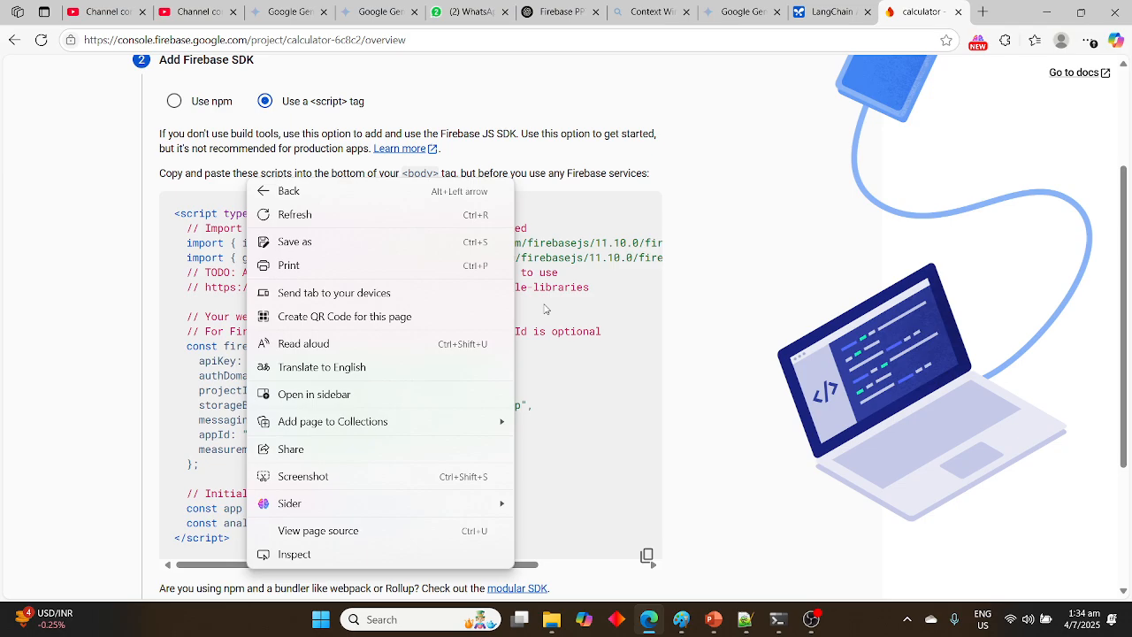
{"action": "left_click", "coordinate": [699, 351]}
{"action": "scroll", "coordinate": [697, 352], "scroll_direction": "down", "scroll_amount": 2}
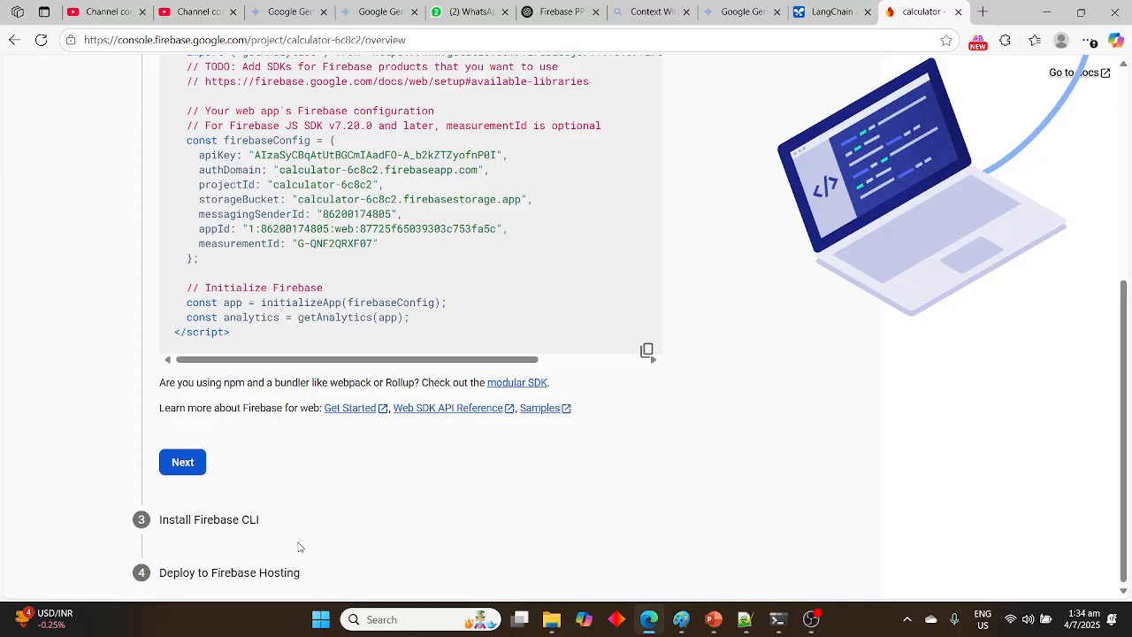
{"action": "scroll", "coordinate": [336, 532], "scroll_direction": "up", "scroll_amount": 2}
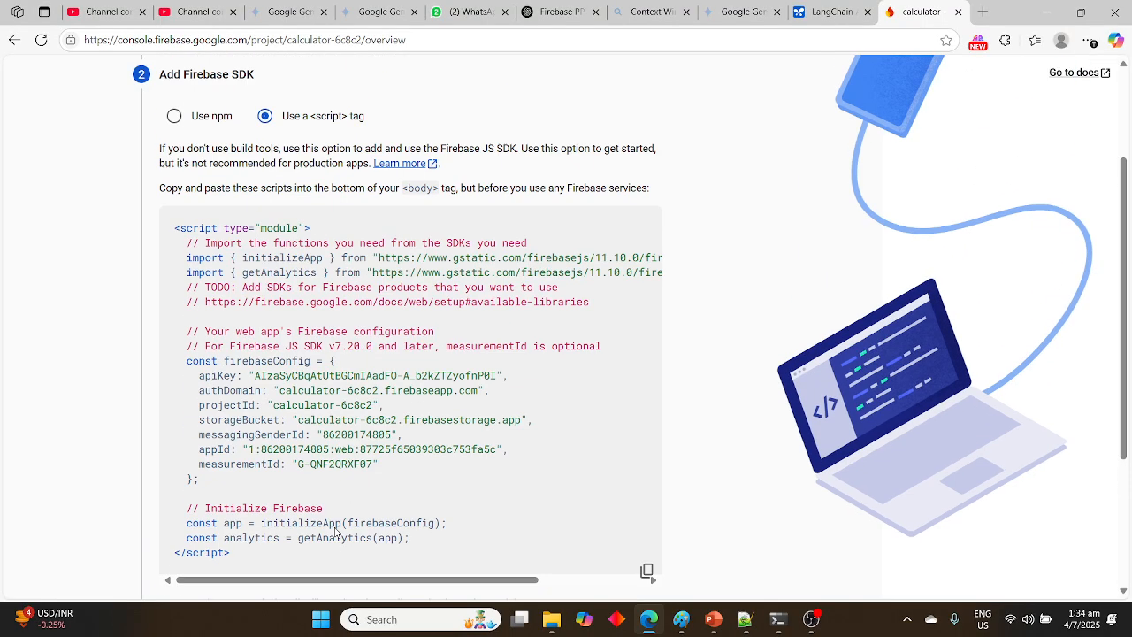
{"action": "scroll", "coordinate": [336, 531], "scroll_direction": "up", "scroll_amount": 2}
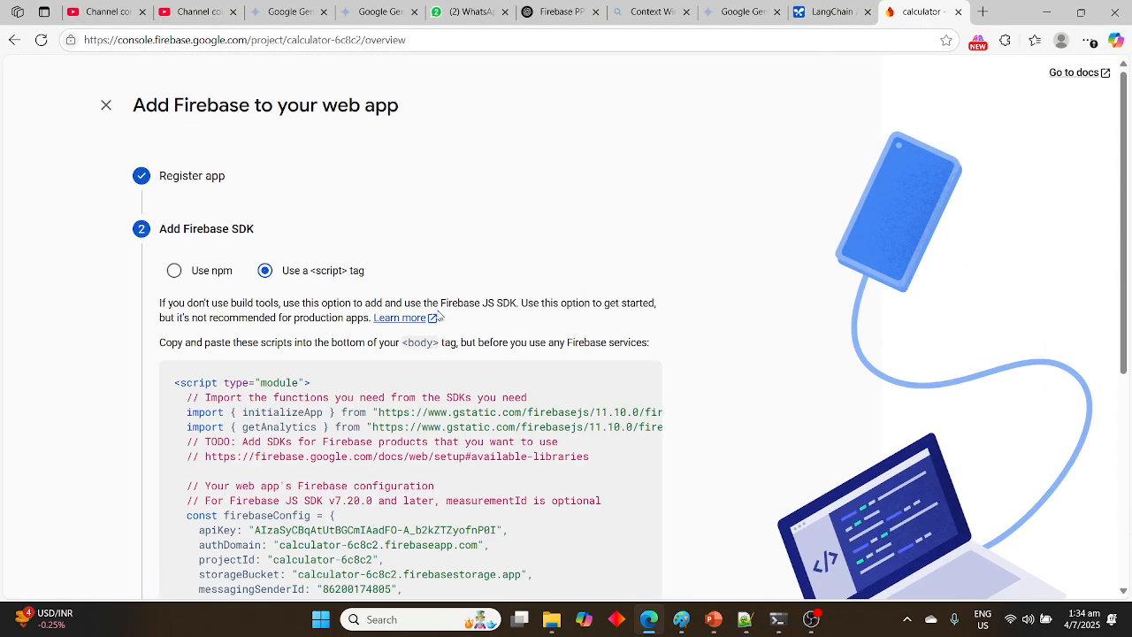
{"action": "left_click", "coordinate": [107, 106]}
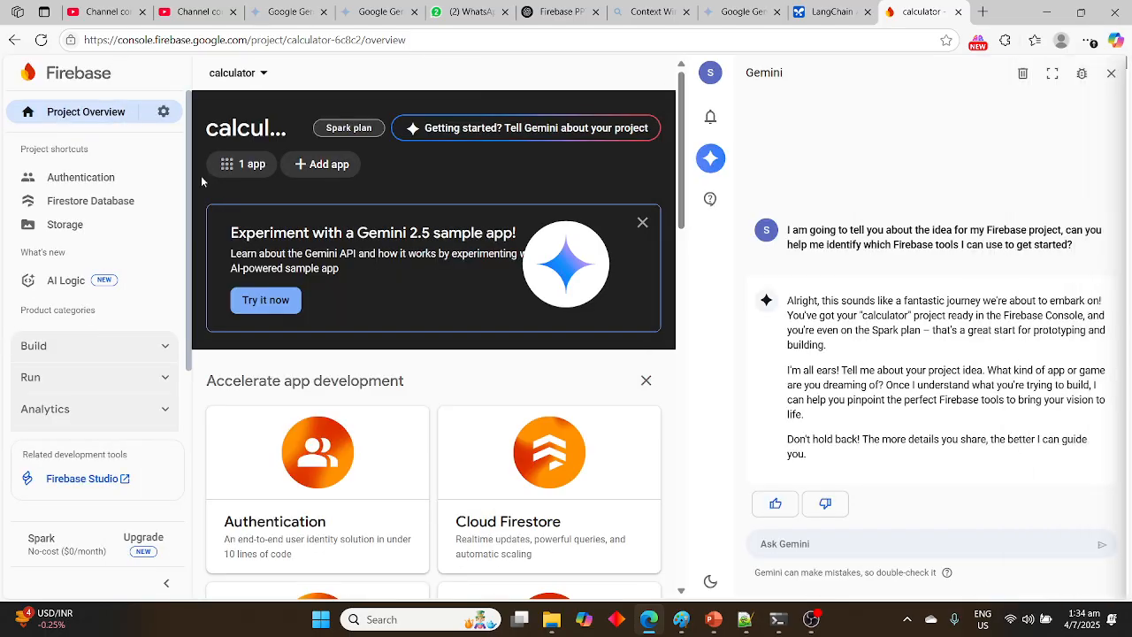
Send Gemini the prompt "Create tour planner project for me" and read through its Firebase tool recommendations
{"action": "right_click", "coordinate": [790, 546]}
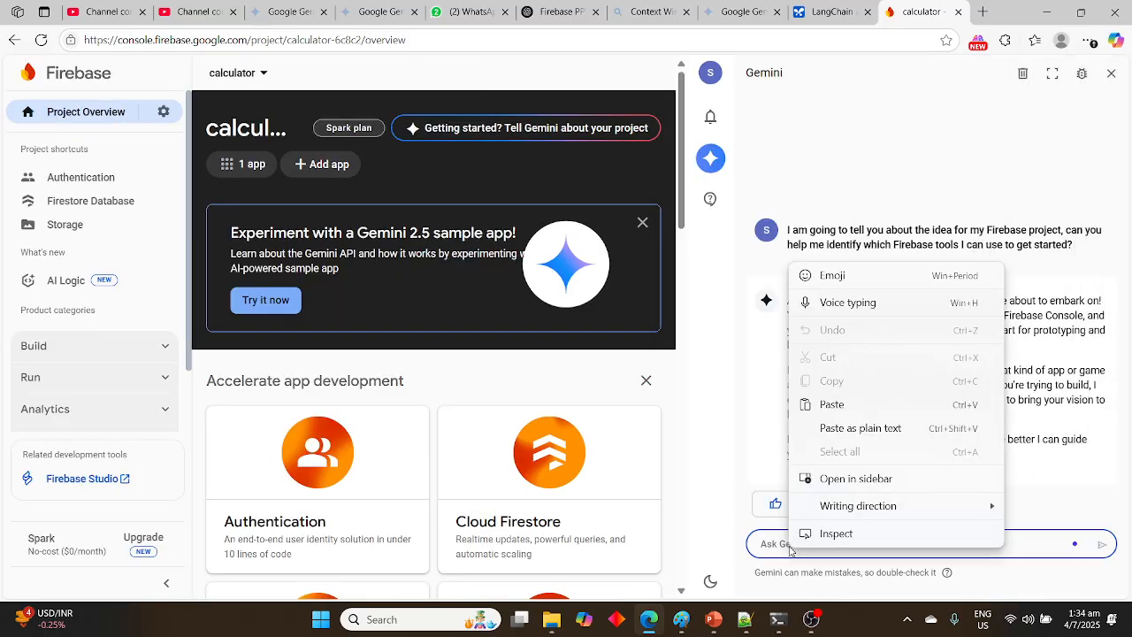
{"action": "right_click", "coordinate": [763, 546]}
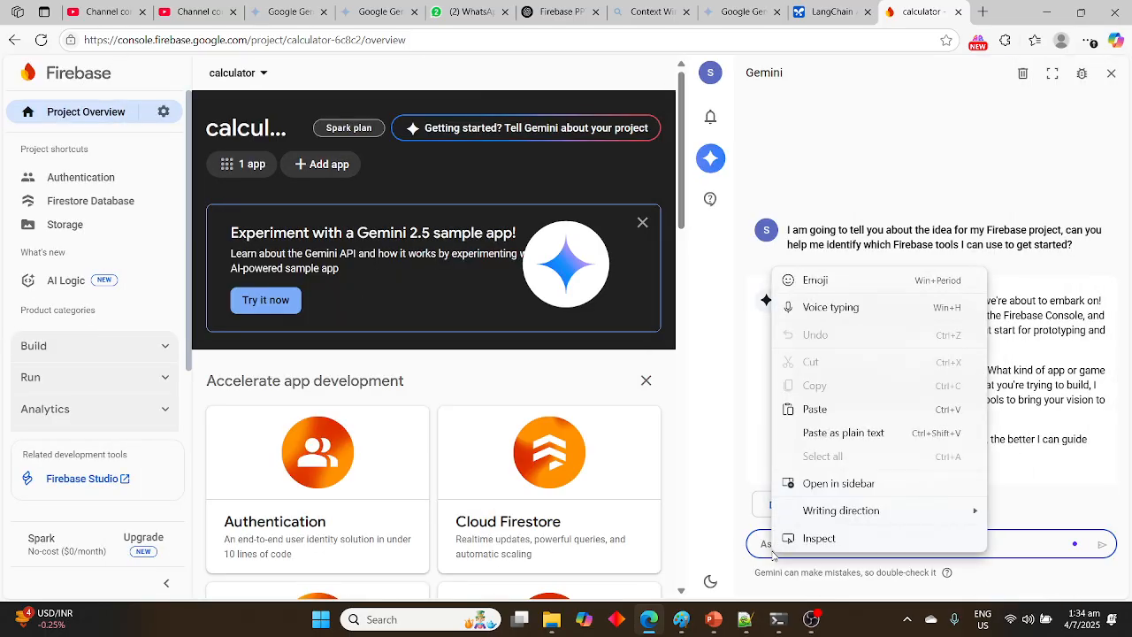
{"action": "left_click", "coordinate": [763, 545]}
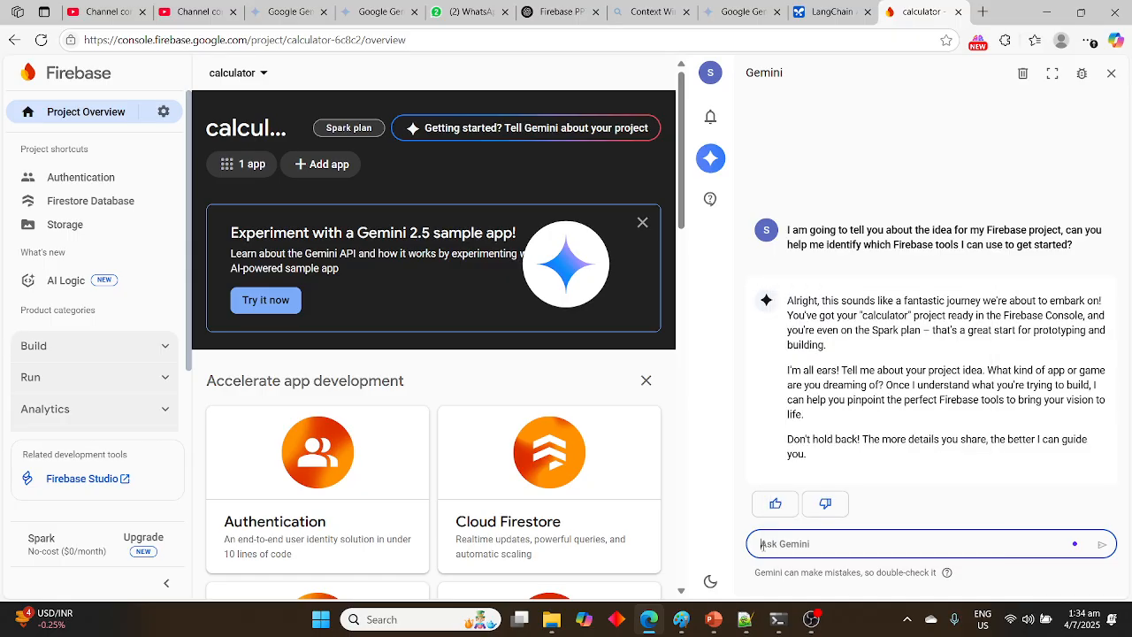
{"action": "type", "text": "Create "}
{"action": "type", "text": "tour"}
{"action": "type", "text": " pa"}
{"action": "type", "text": "lanner"}
{"action": "type", "text": " project"}
{"action": "type", "text": " for me"}
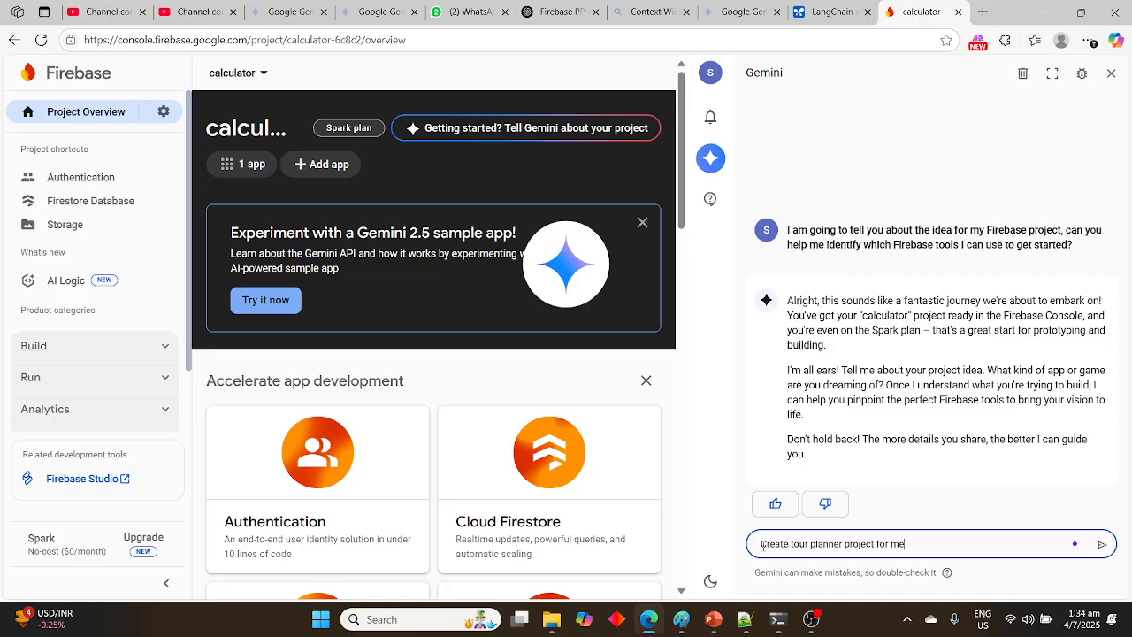
{"action": "key", "text": "Return"}
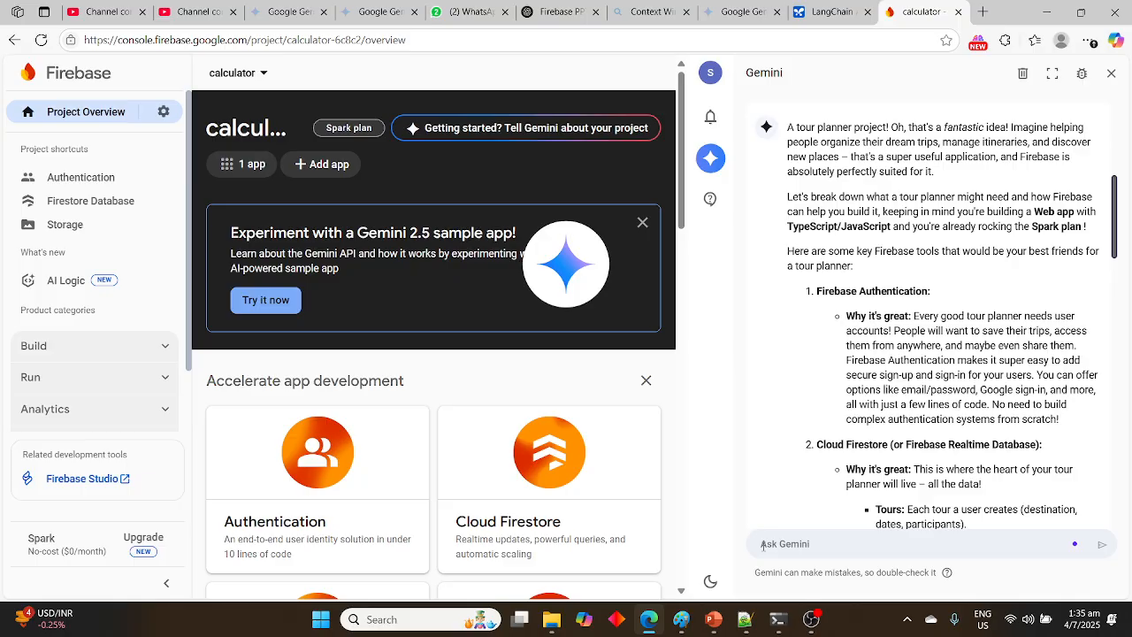
{"action": "scroll", "coordinate": [918, 402], "scroll_direction": "down", "scroll_amount": 20}
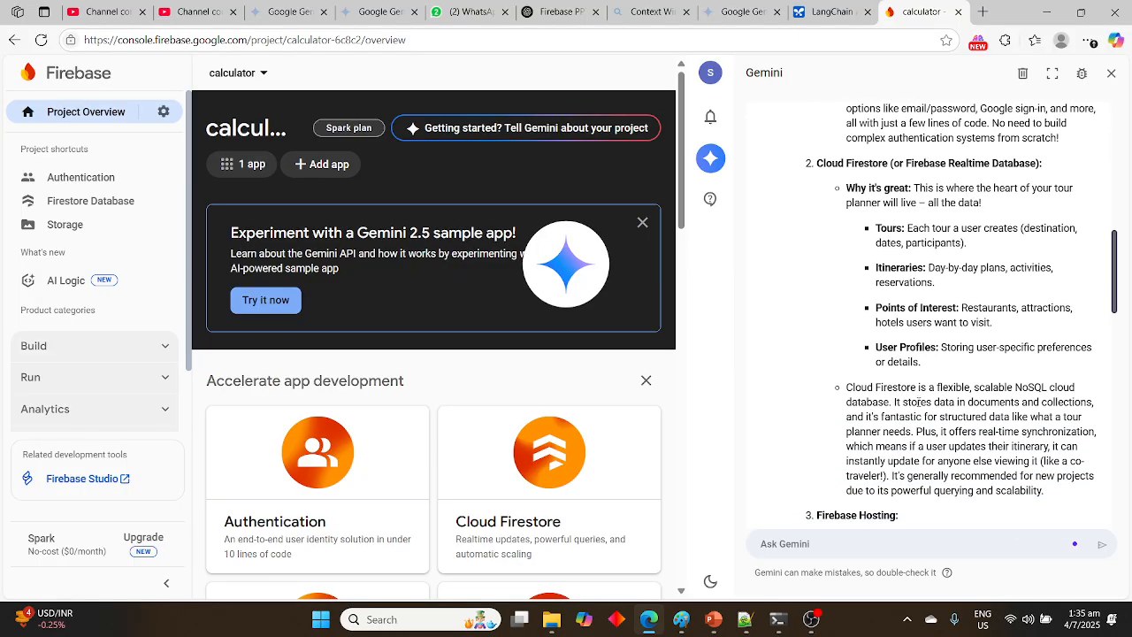
{"action": "scroll", "coordinate": [918, 401], "scroll_direction": "down", "scroll_amount": 2}
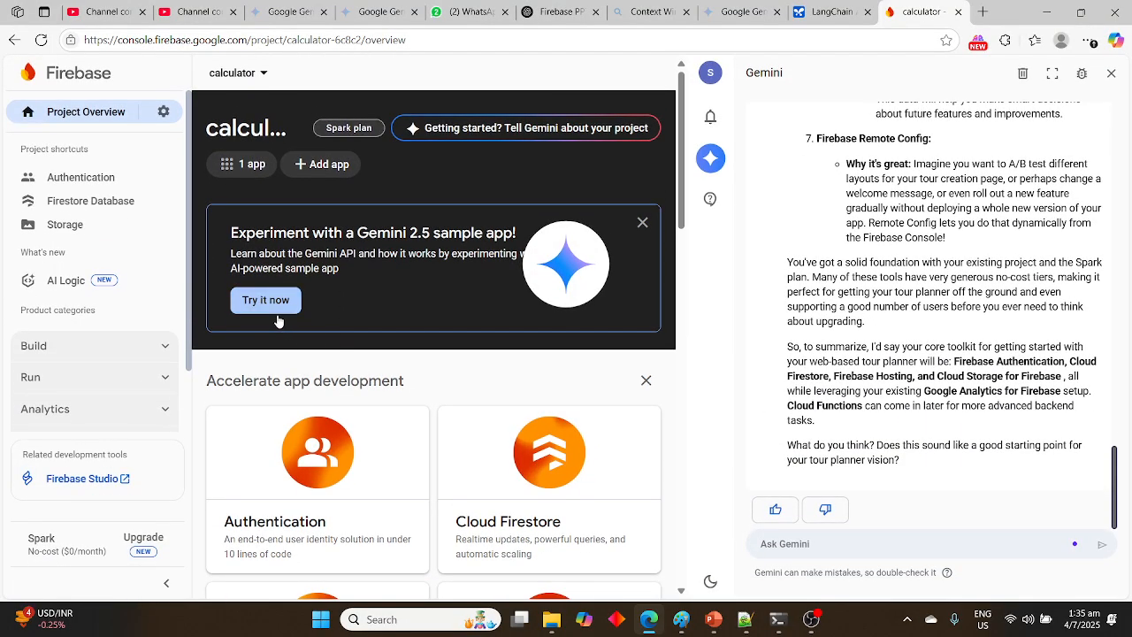
Start creating a new Firebase project from the list of projects
{"action": "right_click", "coordinate": [237, 168]}
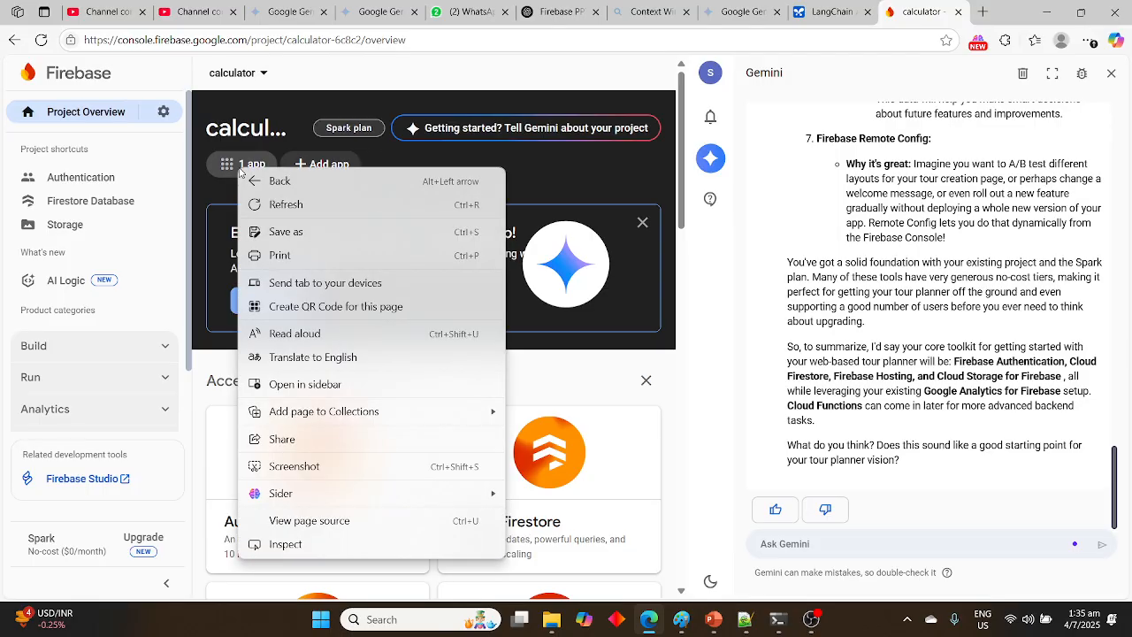
{"action": "right_click", "coordinate": [262, 75]}
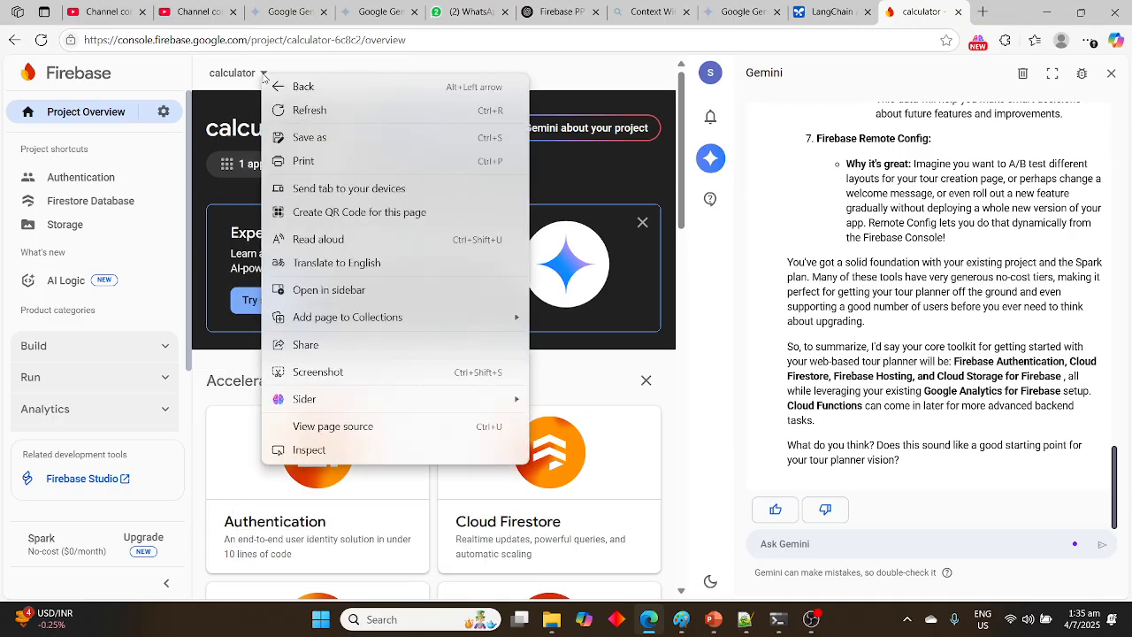
{"action": "left_click", "coordinate": [262, 75]}
{"action": "left_click", "coordinate": [262, 75]}
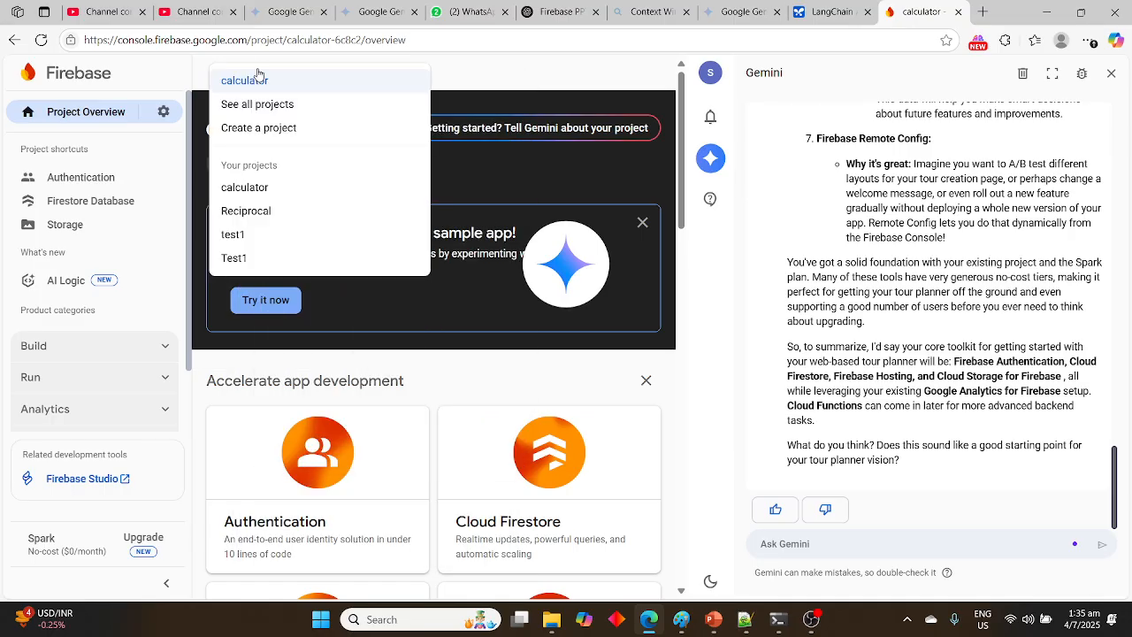
{"action": "left_click", "coordinate": [261, 128]}
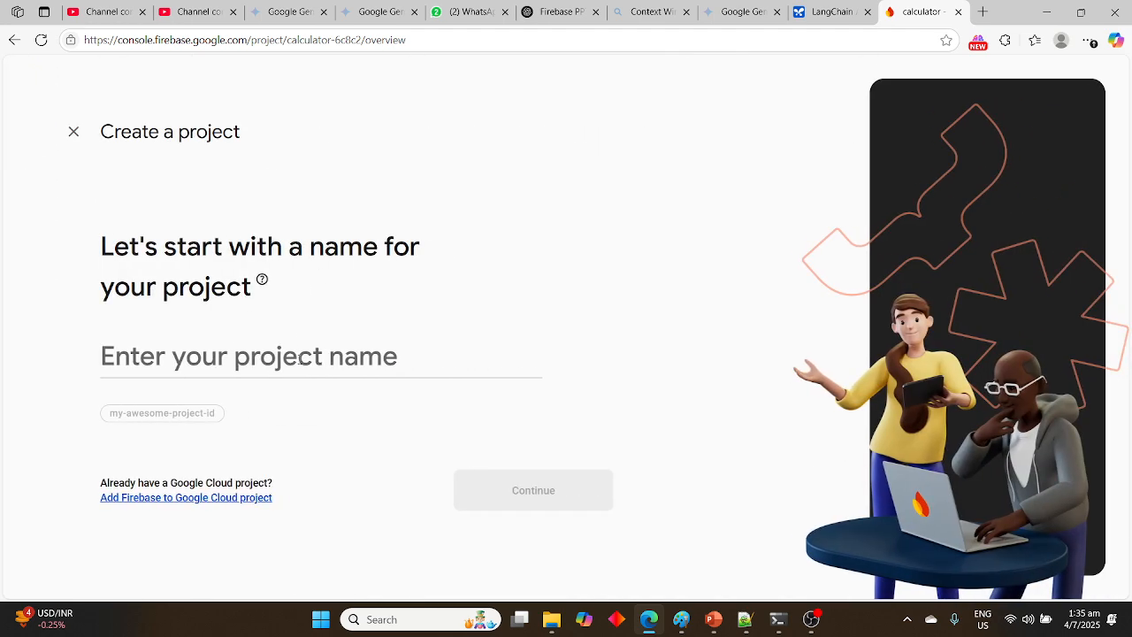
Name the new project tourplanner and continue to the Gemini in Firebase options
{"action": "type", "text": "Te"}
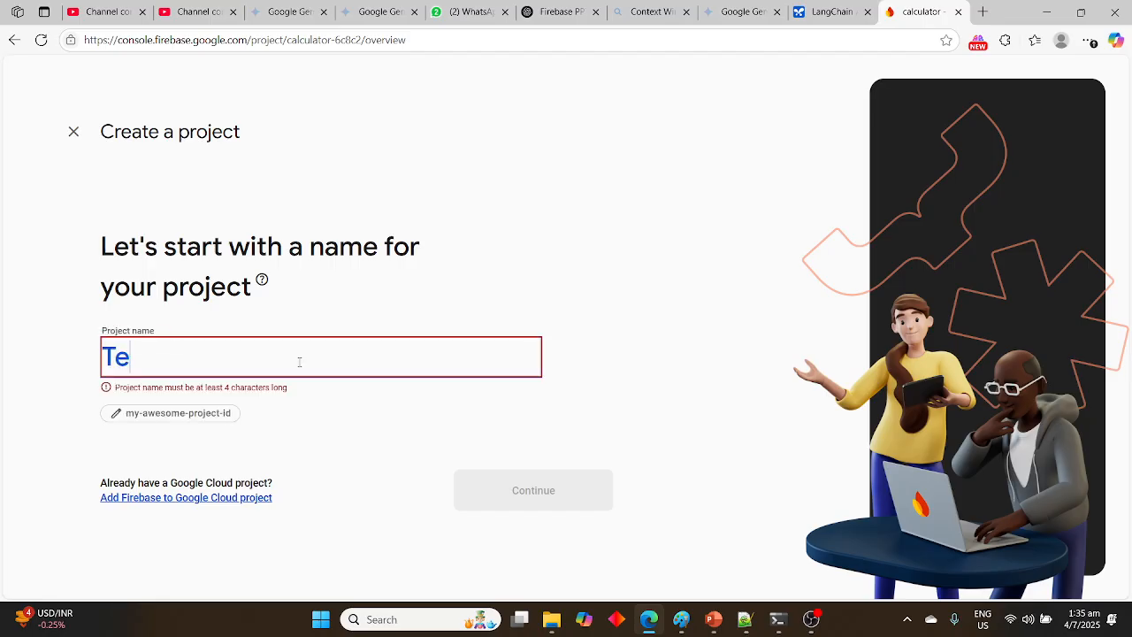
{"action": "key", "text": "BackSpace"}
{"action": "key", "text": "BackSpace"}
{"action": "type", "text": "tourplanne"}
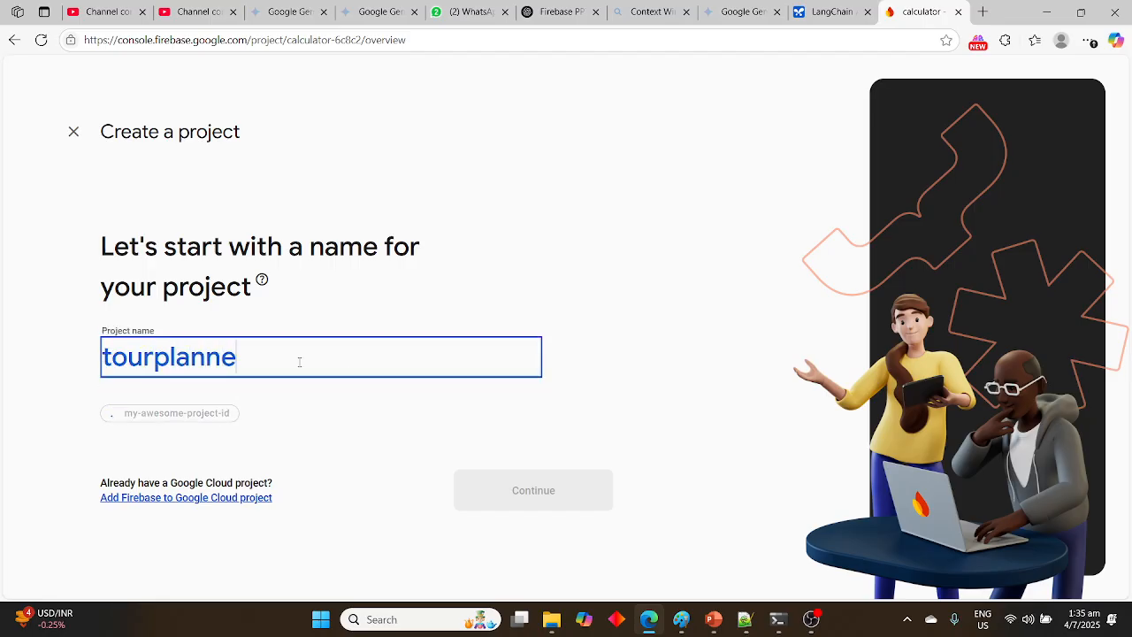
{"action": "type", "text": "r"}
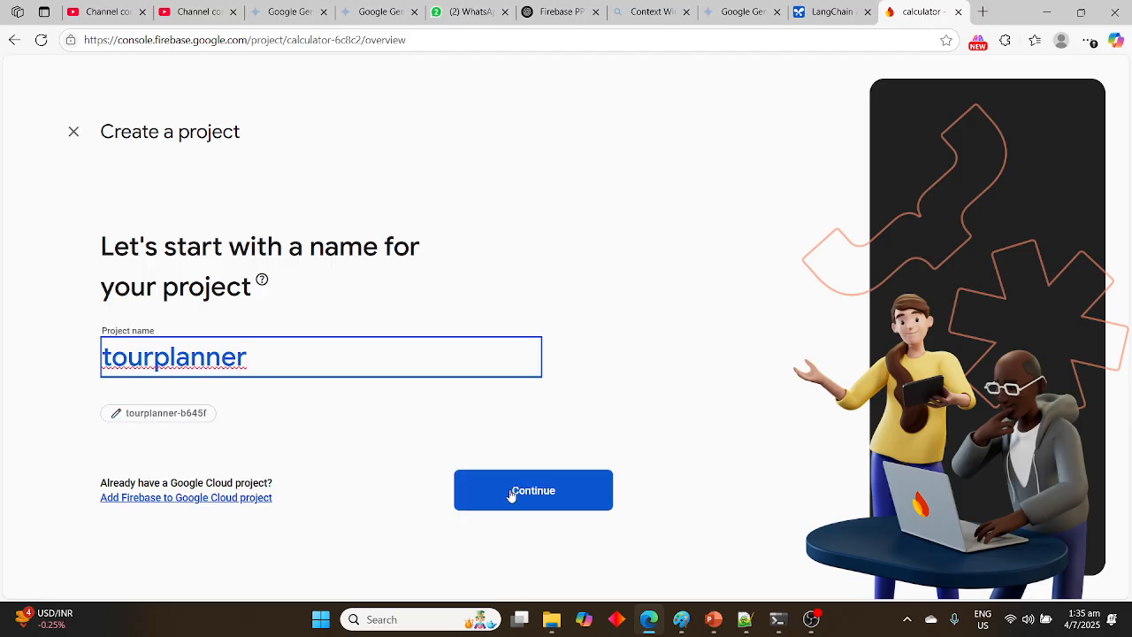
{"action": "left_click", "coordinate": [511, 495]}
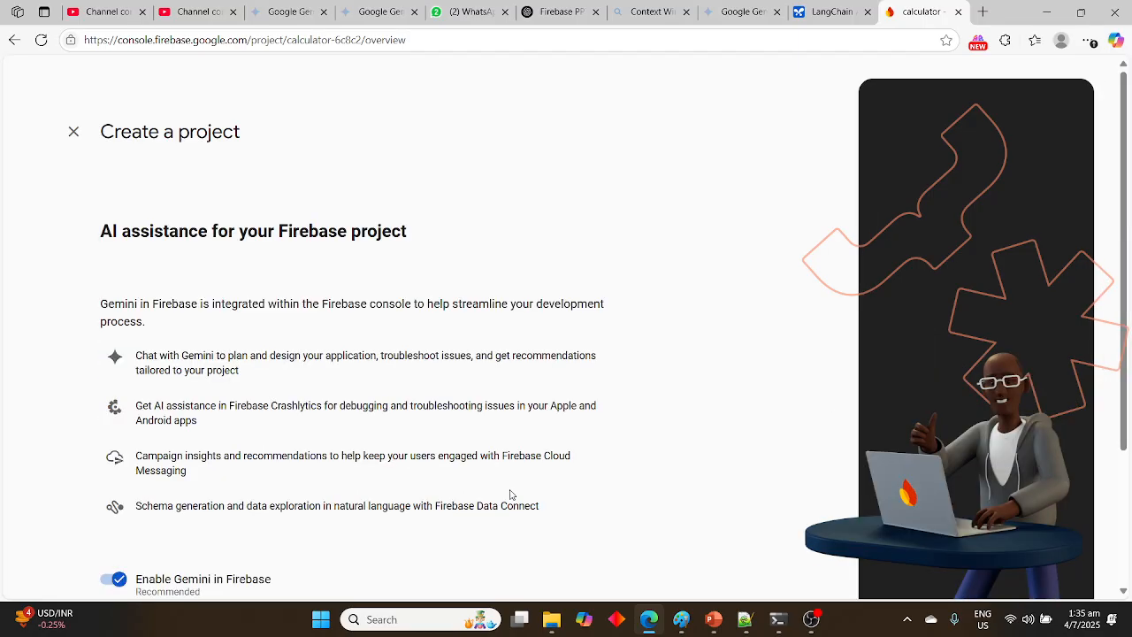
{"action": "scroll", "coordinate": [509, 494], "scroll_direction": "down", "scroll_amount": 3}
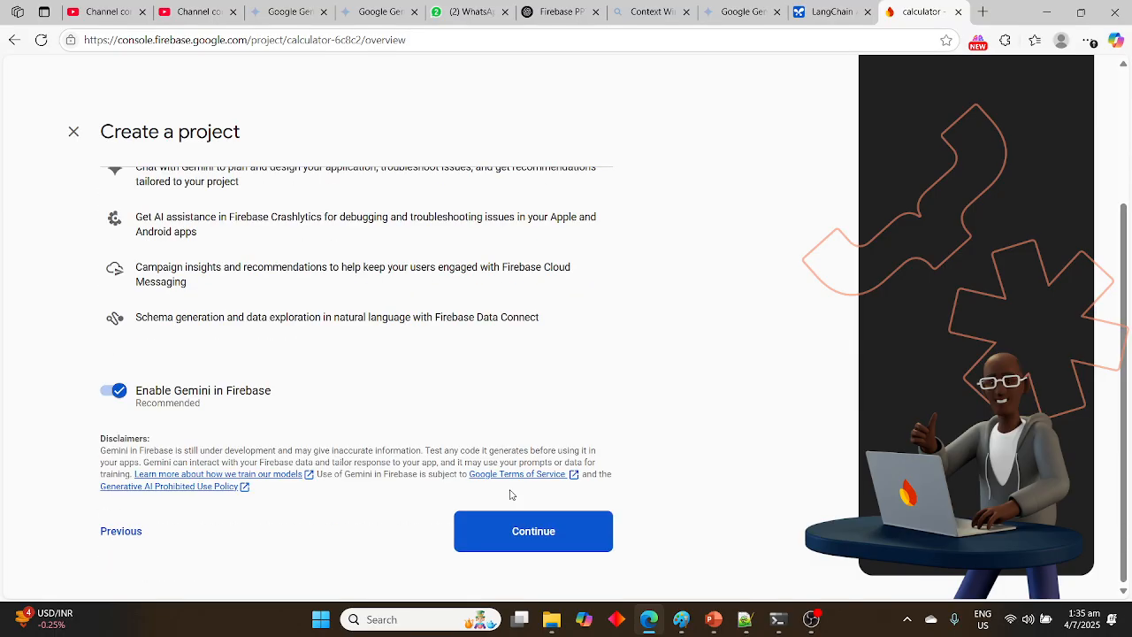
Create the project with Gemini and Google Analytics enabled, using Default Account for Firebase, and continue to its overview
{"action": "left_click", "coordinate": [474, 536]}
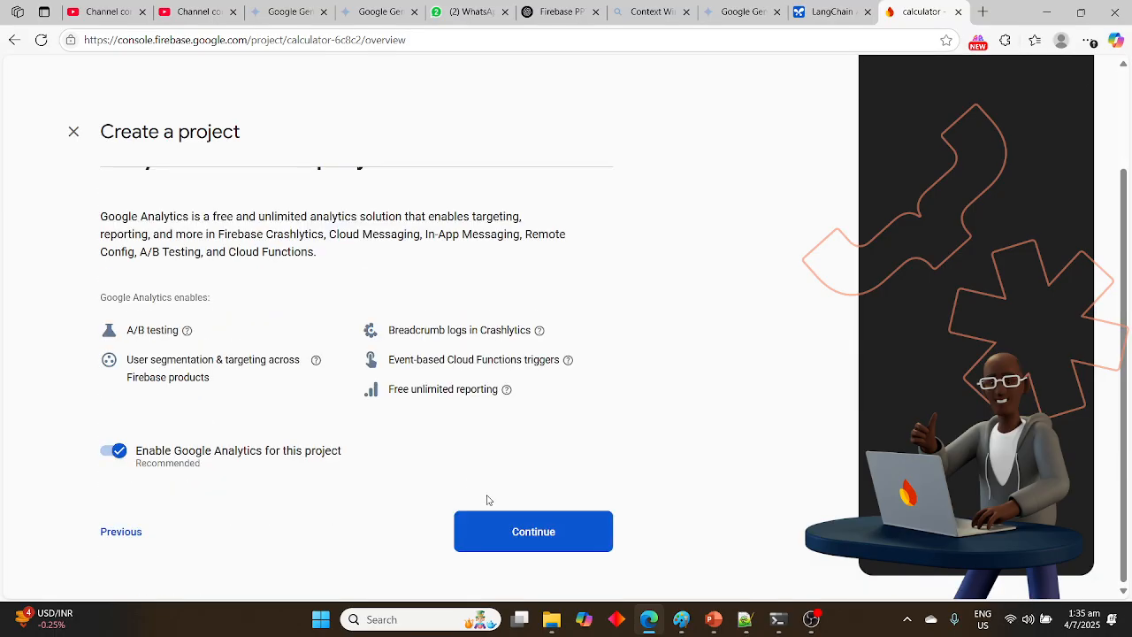
{"action": "left_click", "coordinate": [515, 532]}
{"action": "left_click", "coordinate": [325, 343]}
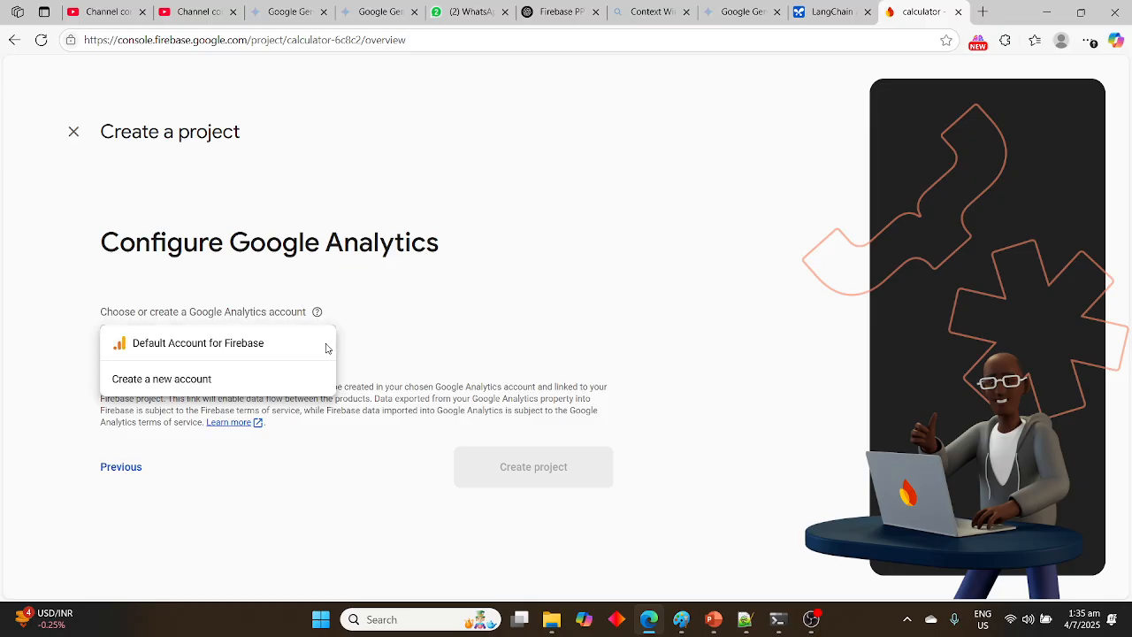
{"action": "left_click", "coordinate": [239, 357]}
{"action": "left_click", "coordinate": [534, 528]}
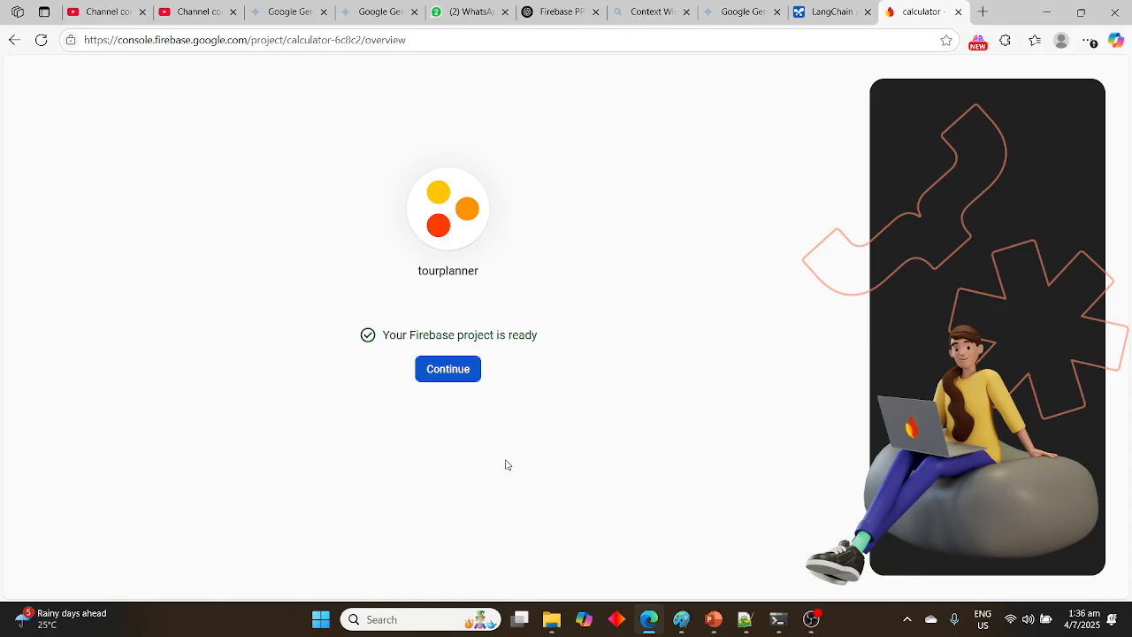
{"action": "left_click", "coordinate": [447, 379]}
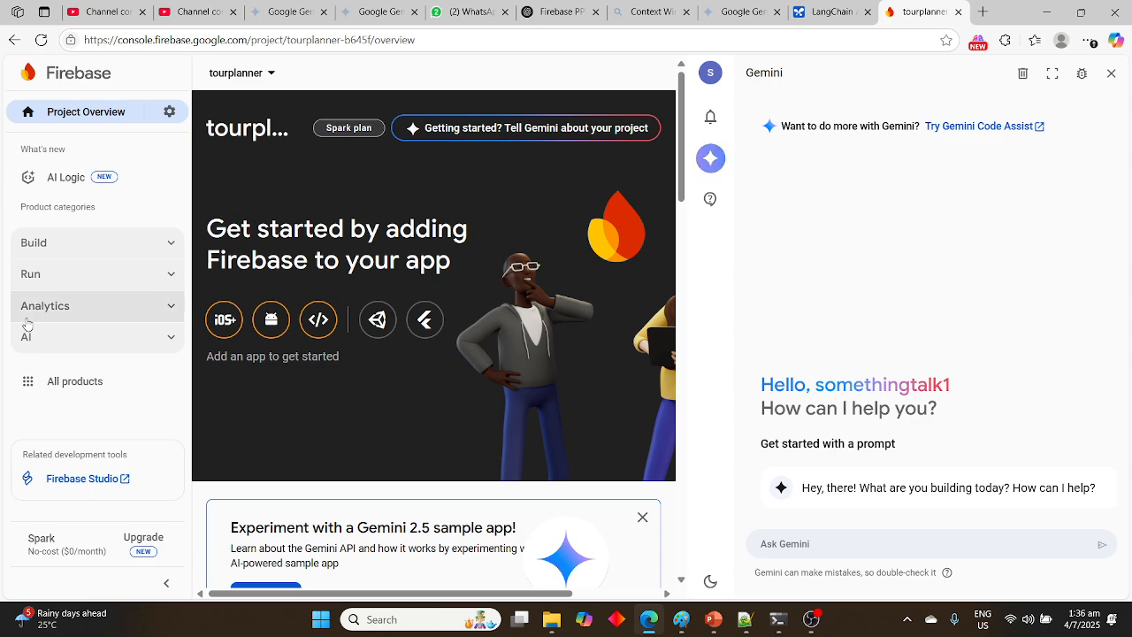
Look through the project overview, the App Check page and the products in the Build category
{"action": "left_click", "coordinate": [165, 250]}
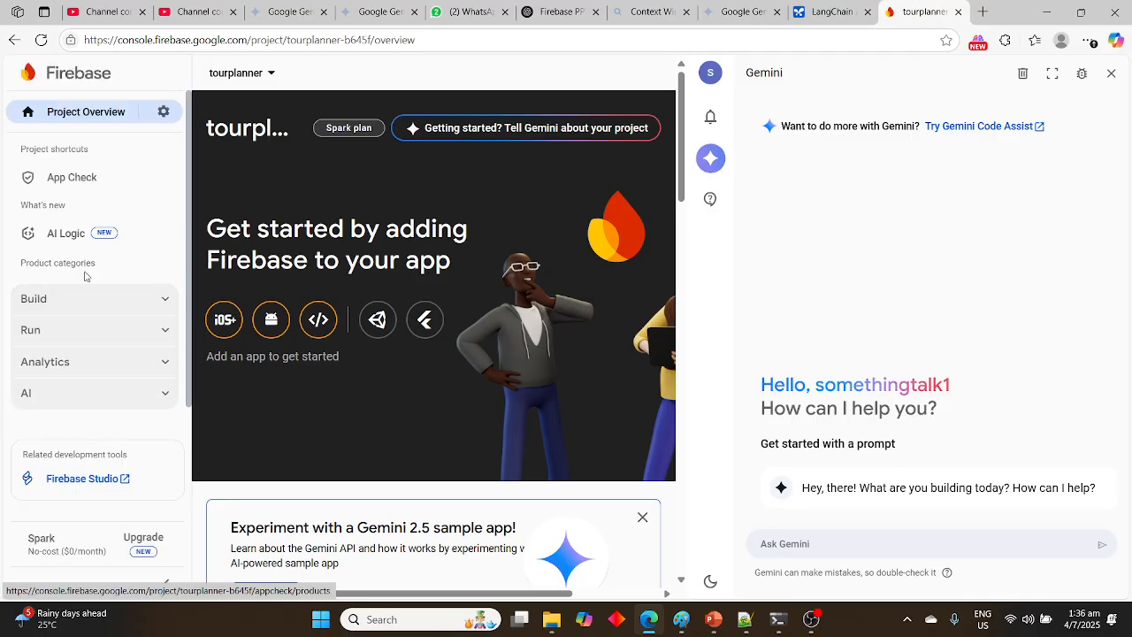
{"action": "scroll", "coordinate": [268, 502], "scroll_direction": "down", "scroll_amount": 12}
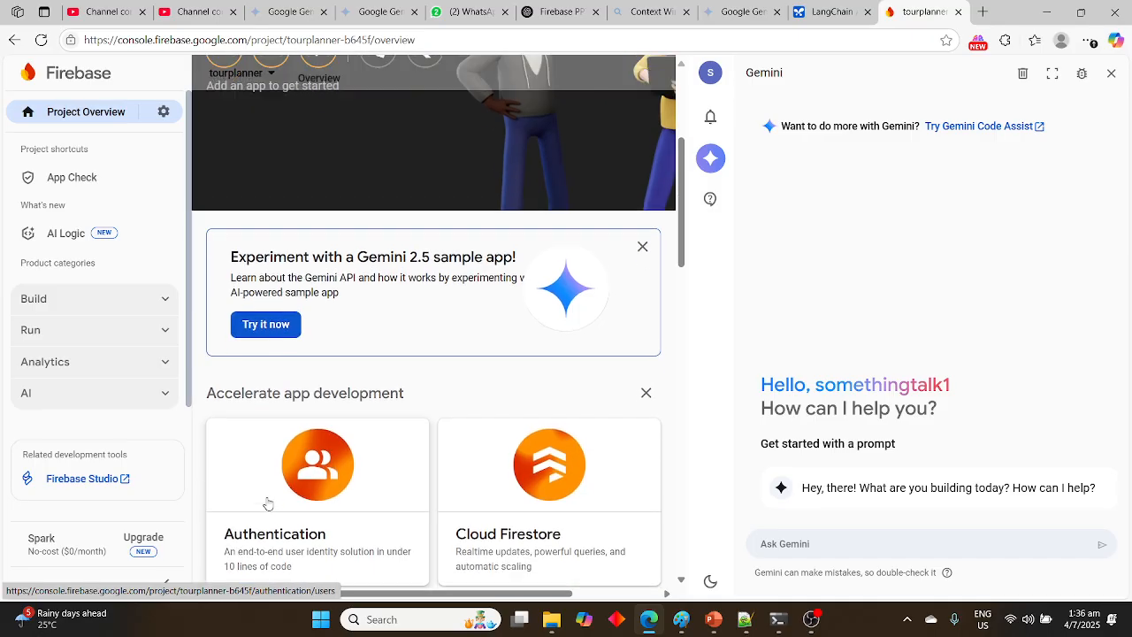
{"action": "scroll", "coordinate": [268, 503], "scroll_direction": "down", "scroll_amount": 5}
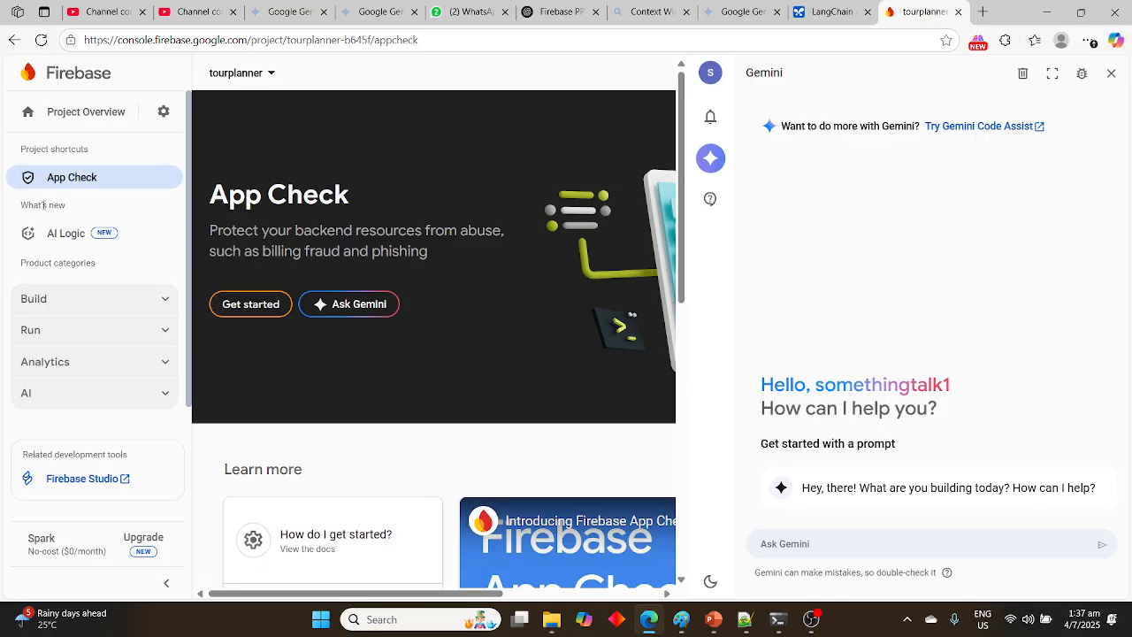
{"action": "left_click", "coordinate": [51, 301]}
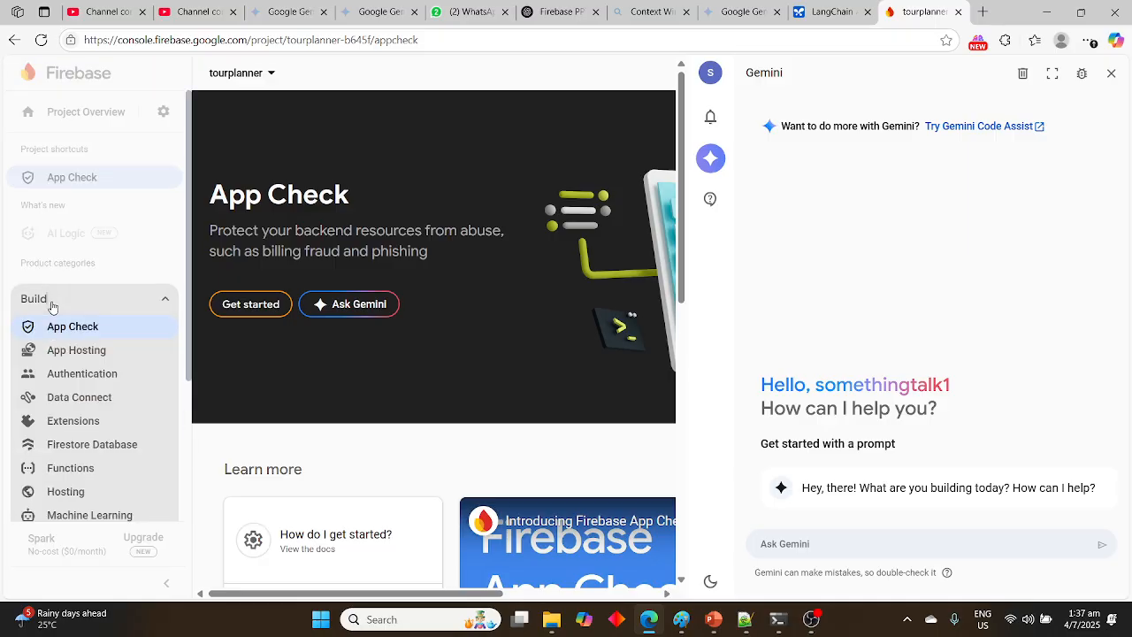
{"action": "scroll", "coordinate": [88, 430], "scroll_direction": "down", "scroll_amount": 3}
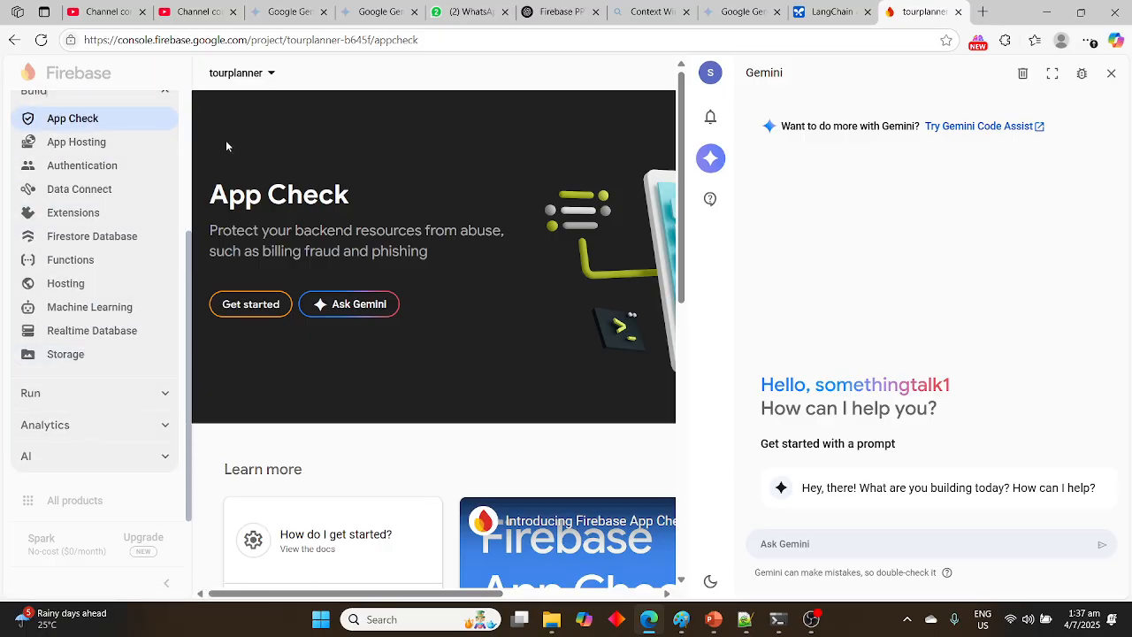
Go to the list of all projects and reopen the tourplanner project
{"action": "left_click", "coordinate": [266, 74]}
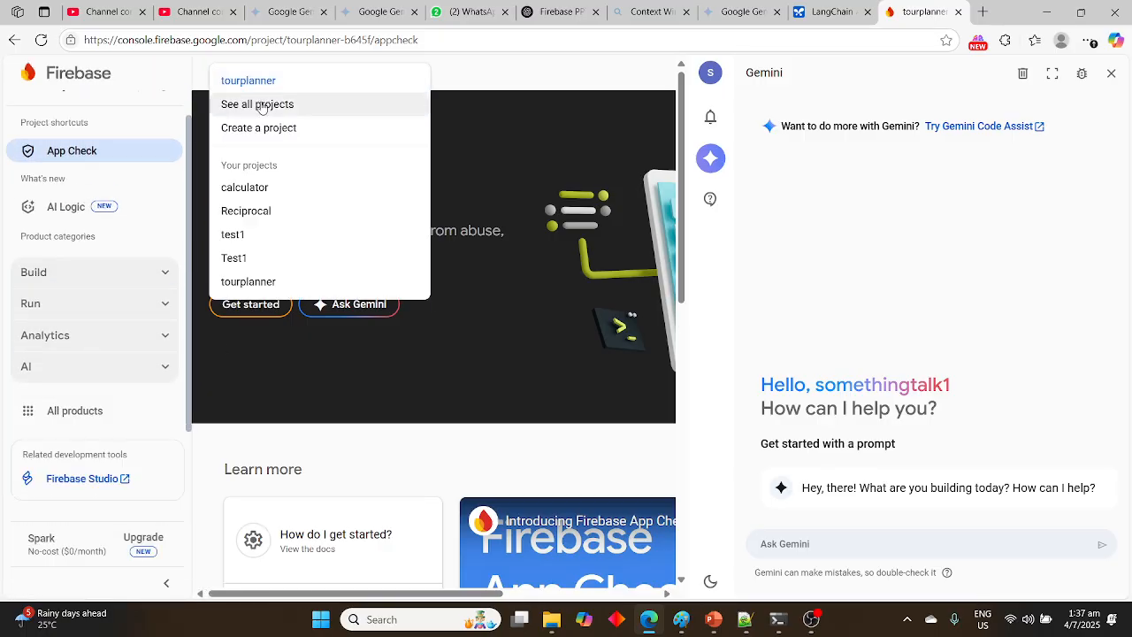
{"action": "left_click", "coordinate": [260, 104]}
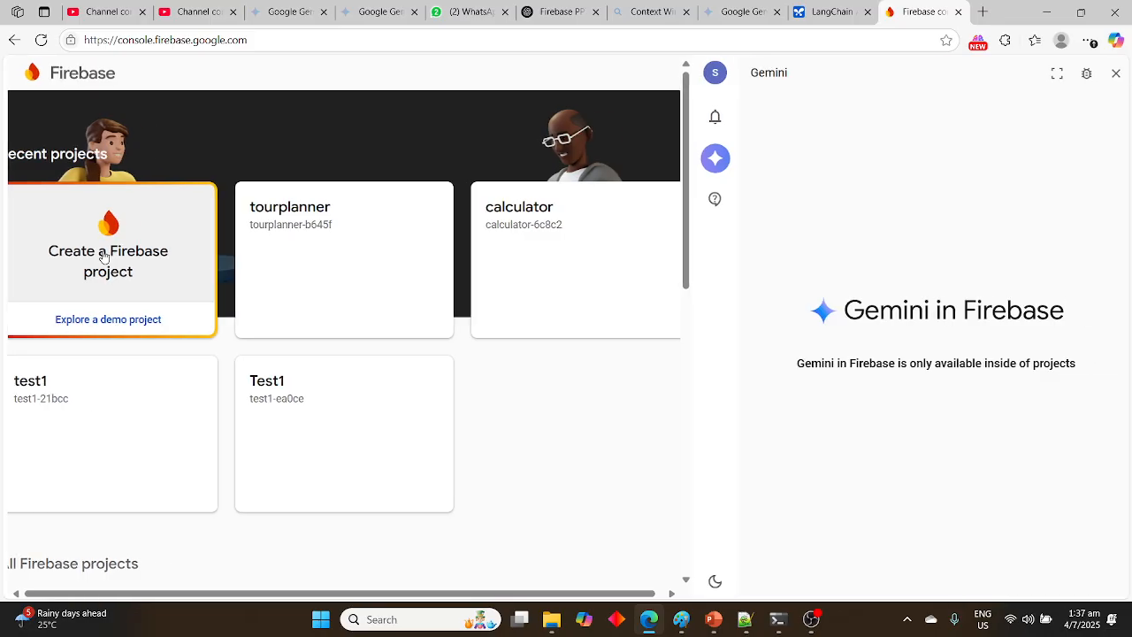
{"action": "left_click", "coordinate": [278, 222]}
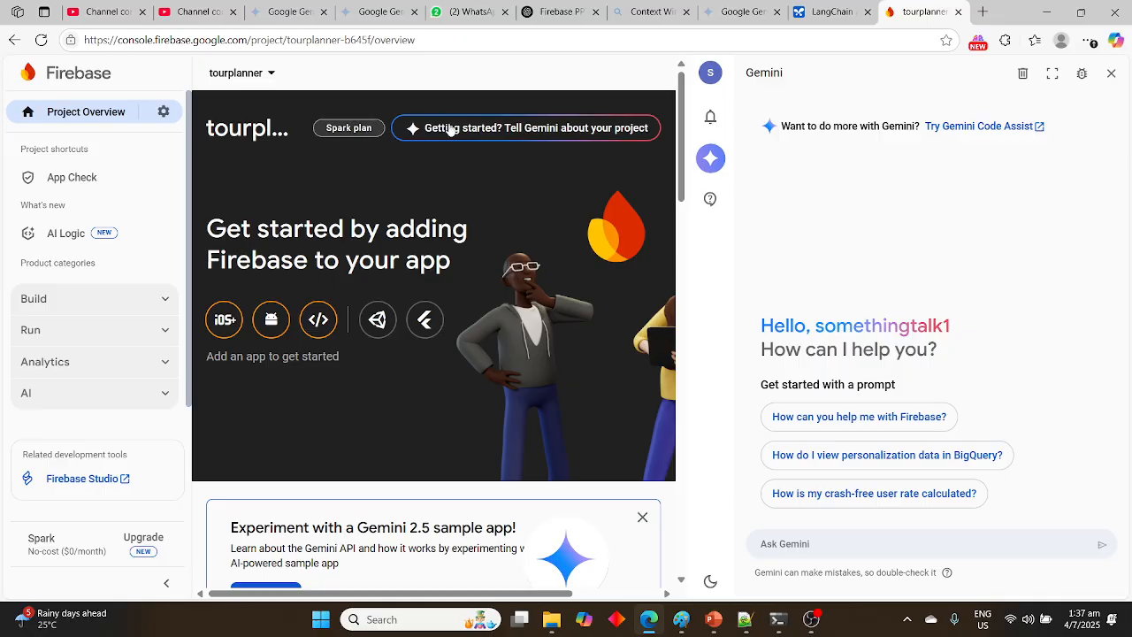
Register a web app nicknamed Tourplanner in the tourplanner project, without Firebase Hosting
{"action": "scroll", "coordinate": [451, 130], "scroll_direction": "right", "scroll_amount": 3}
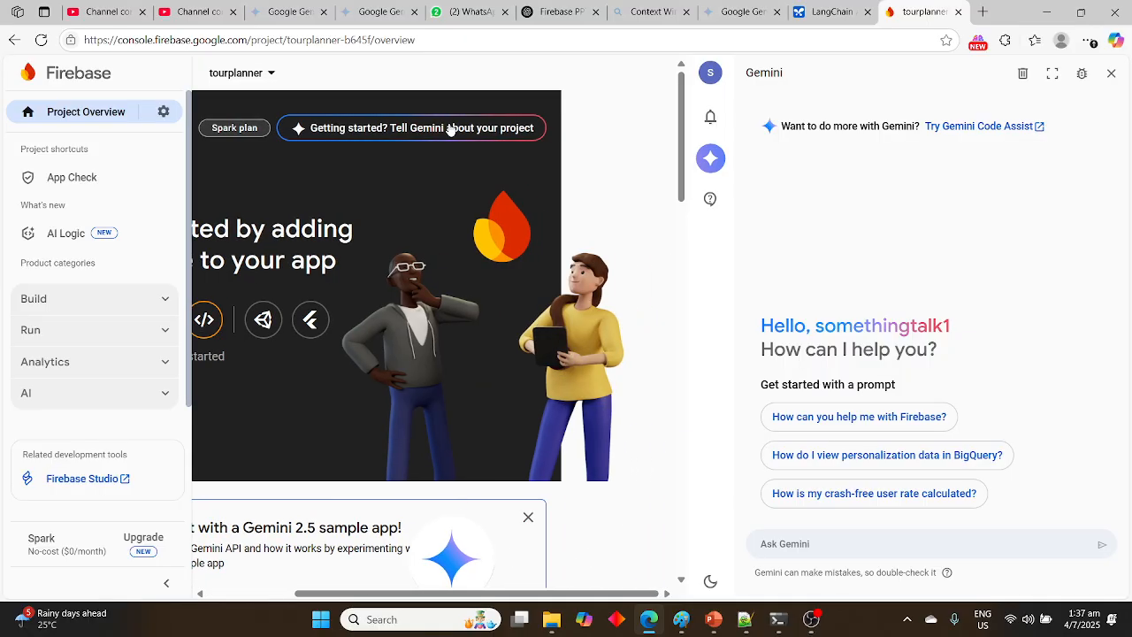
{"action": "scroll", "coordinate": [435, 212], "scroll_direction": "left", "scroll_amount": 3}
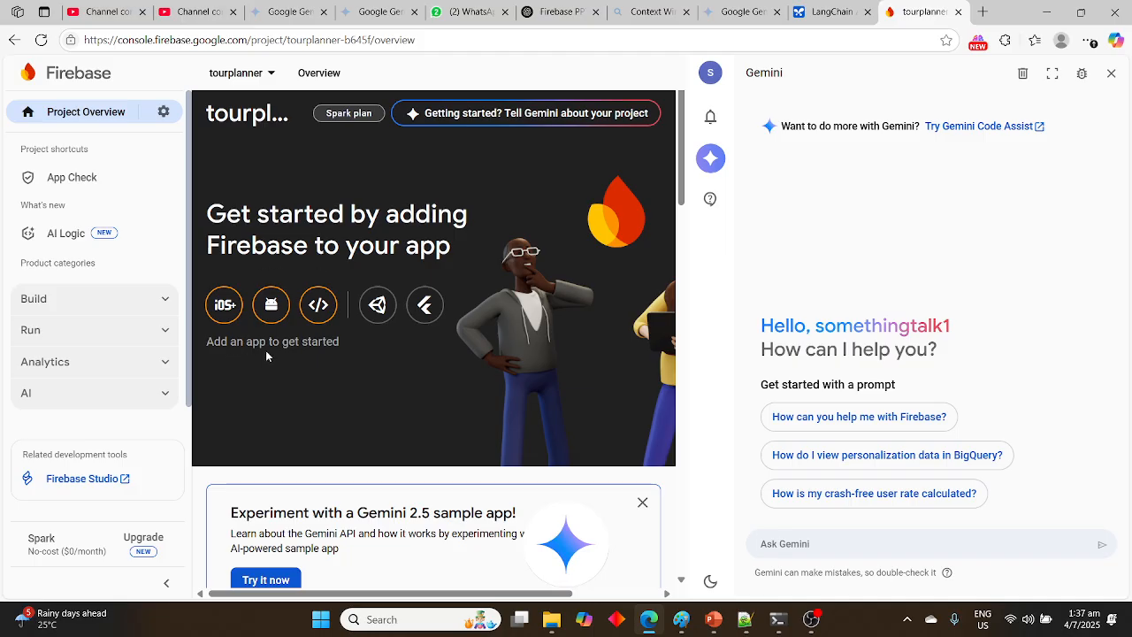
{"action": "left_click", "coordinate": [318, 306]}
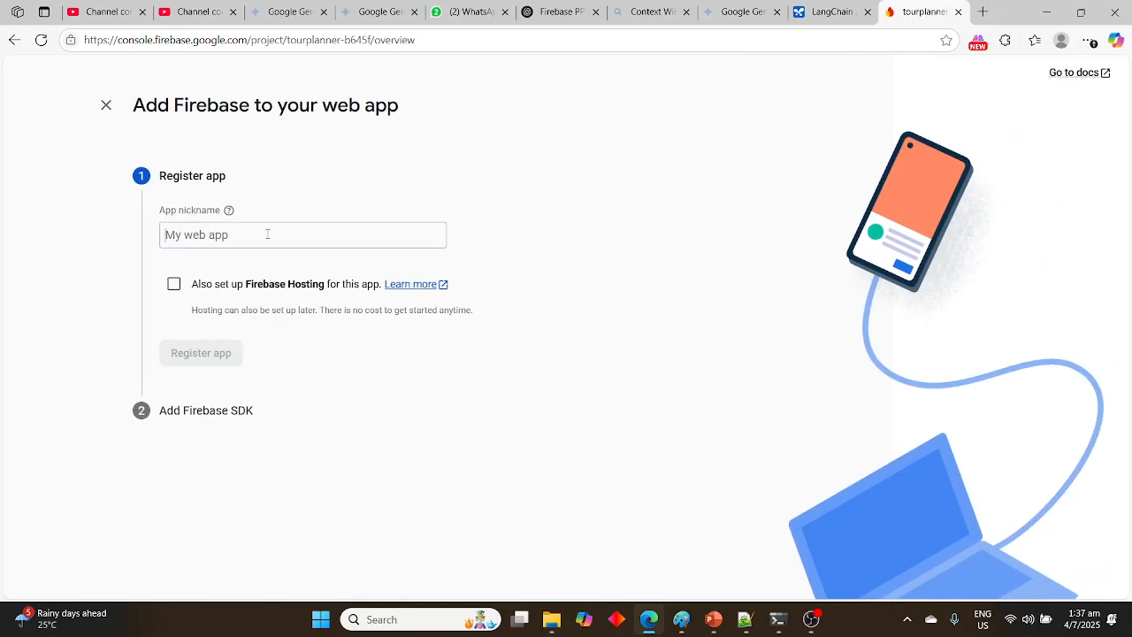
{"action": "left_click", "coordinate": [267, 234]}
{"action": "type", "text": "To"}
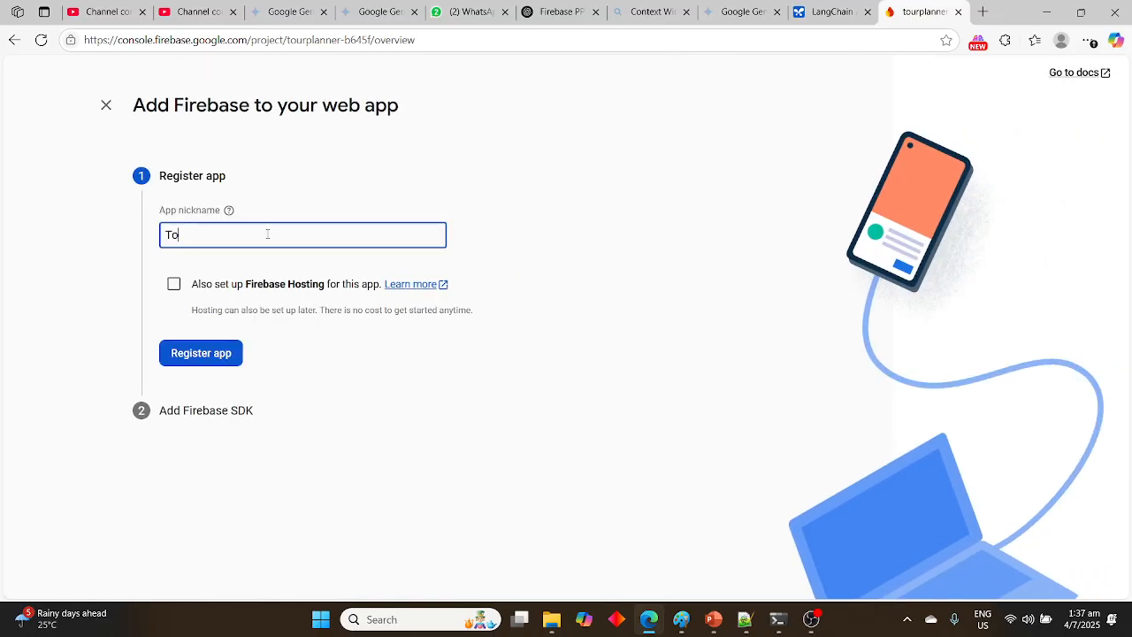
{"action": "type", "text": "urplanner"}
{"action": "left_click", "coordinate": [214, 360]}
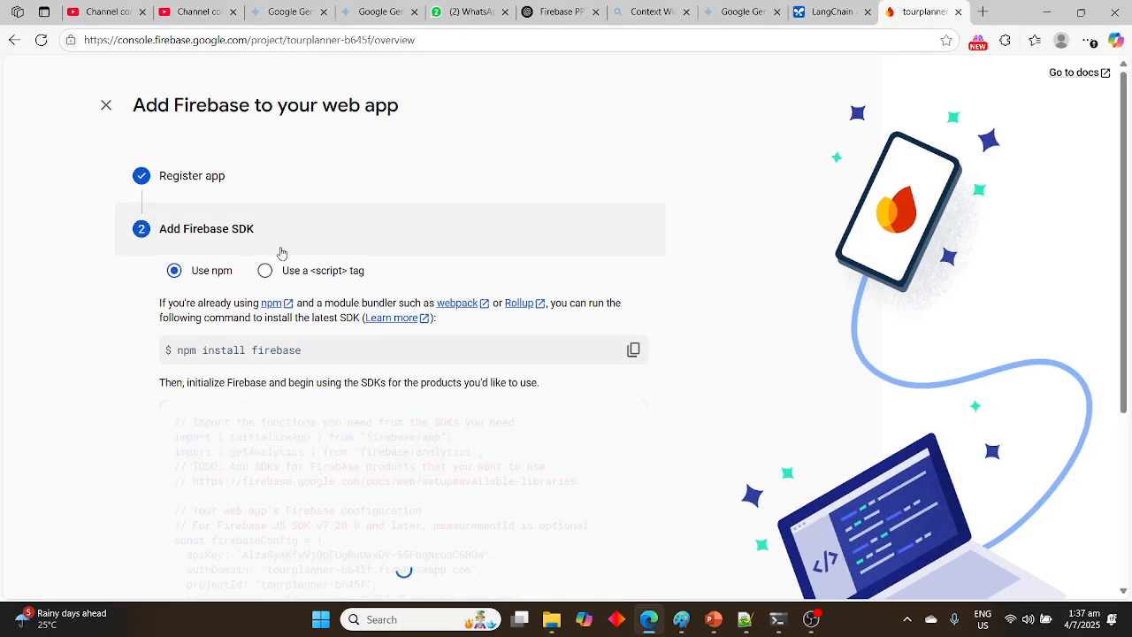
Review the npm install command and Firebase configuration code, and continue to the console
{"action": "scroll", "coordinate": [266, 345], "scroll_direction": "down", "scroll_amount": 3}
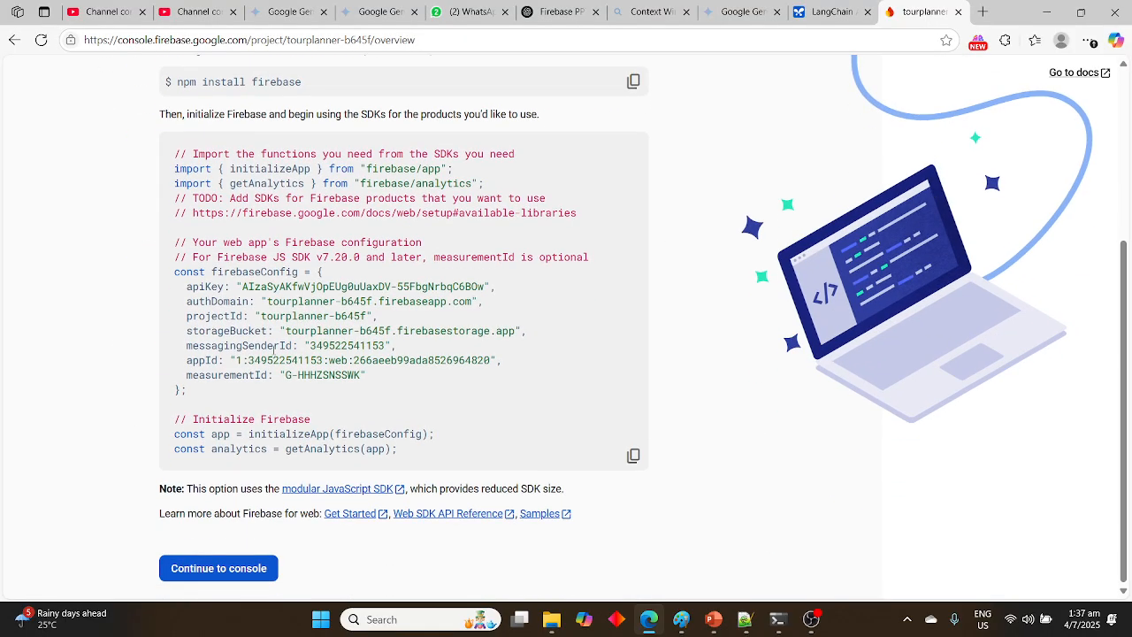
{"action": "right_click", "coordinate": [214, 570]}
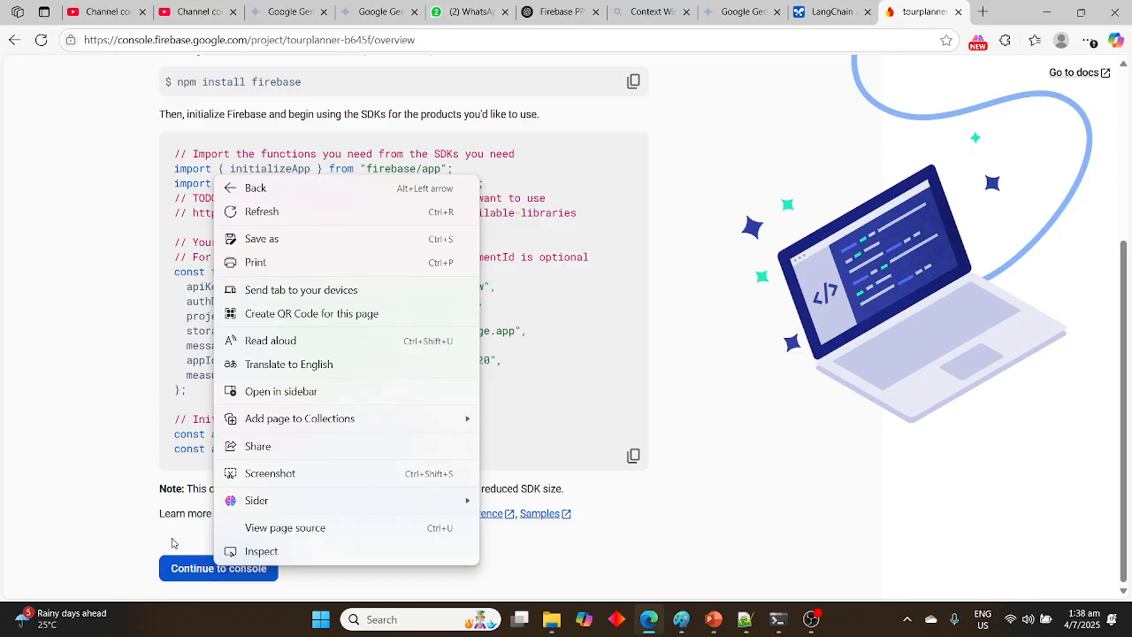
{"action": "left_click", "coordinate": [198, 572]}
{"action": "left_click", "coordinate": [197, 572]}
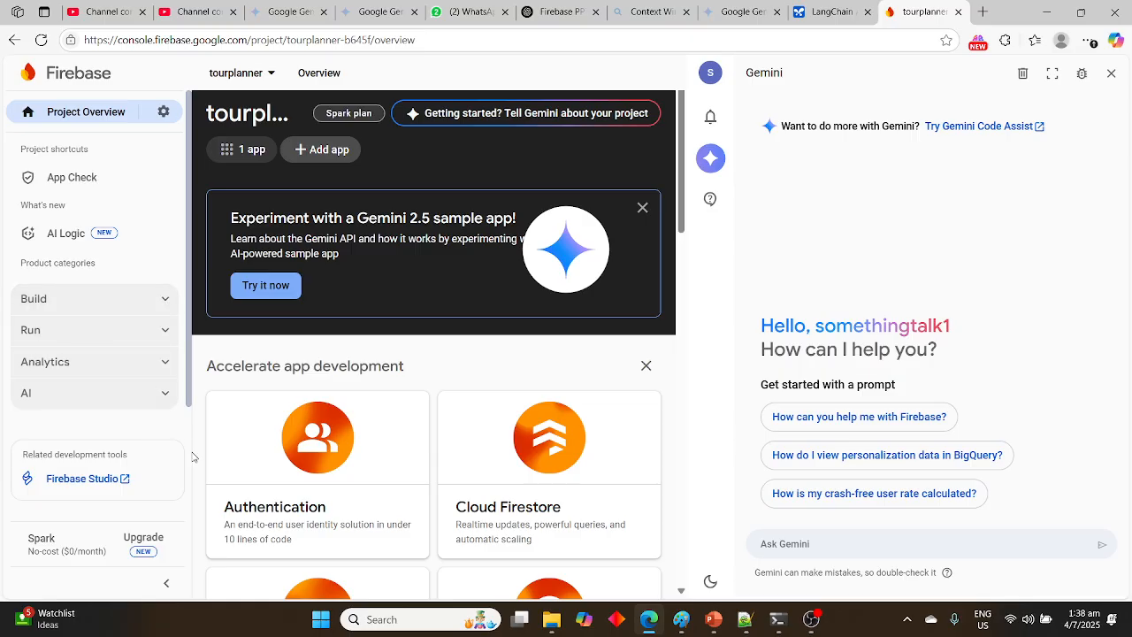
Review the Build and Run product cards on the overview, and show the platforms available for adding another app
{"action": "scroll", "coordinate": [195, 457], "scroll_direction": "down", "scroll_amount": 2}
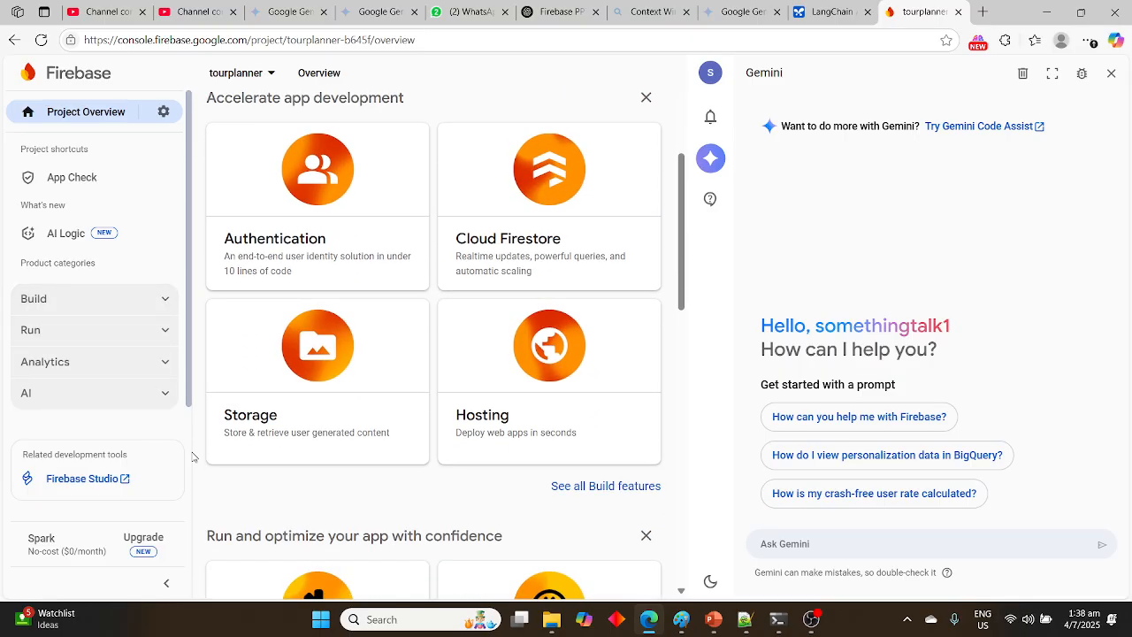
{"action": "scroll", "coordinate": [192, 456], "scroll_direction": "down", "scroll_amount": 5}
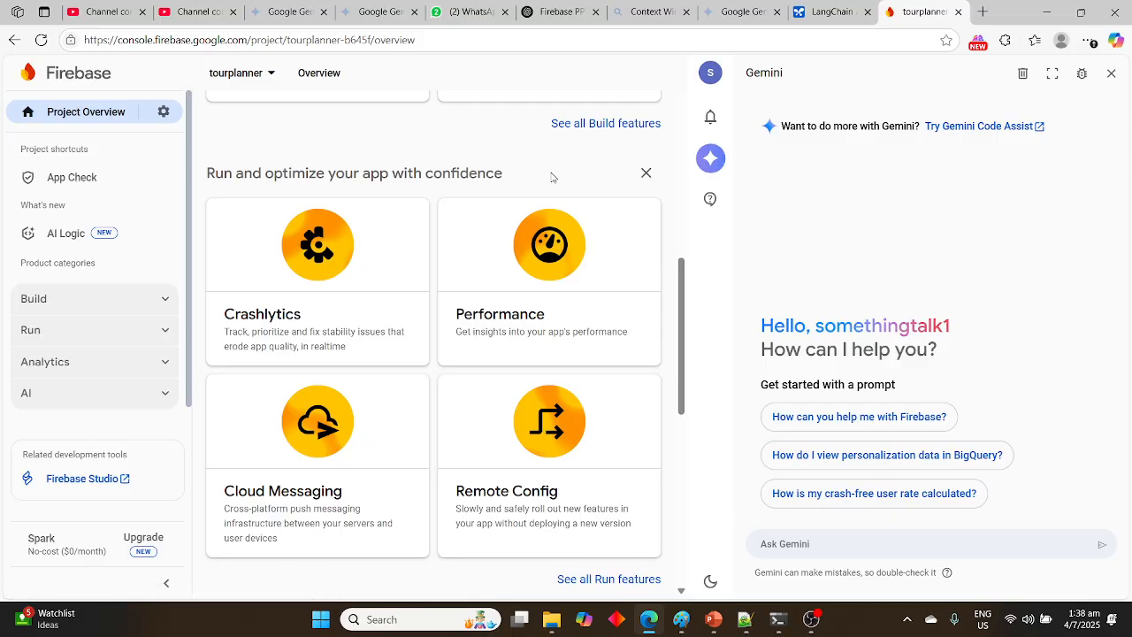
{"action": "scroll", "coordinate": [552, 176], "scroll_direction": "up", "scroll_amount": 5}
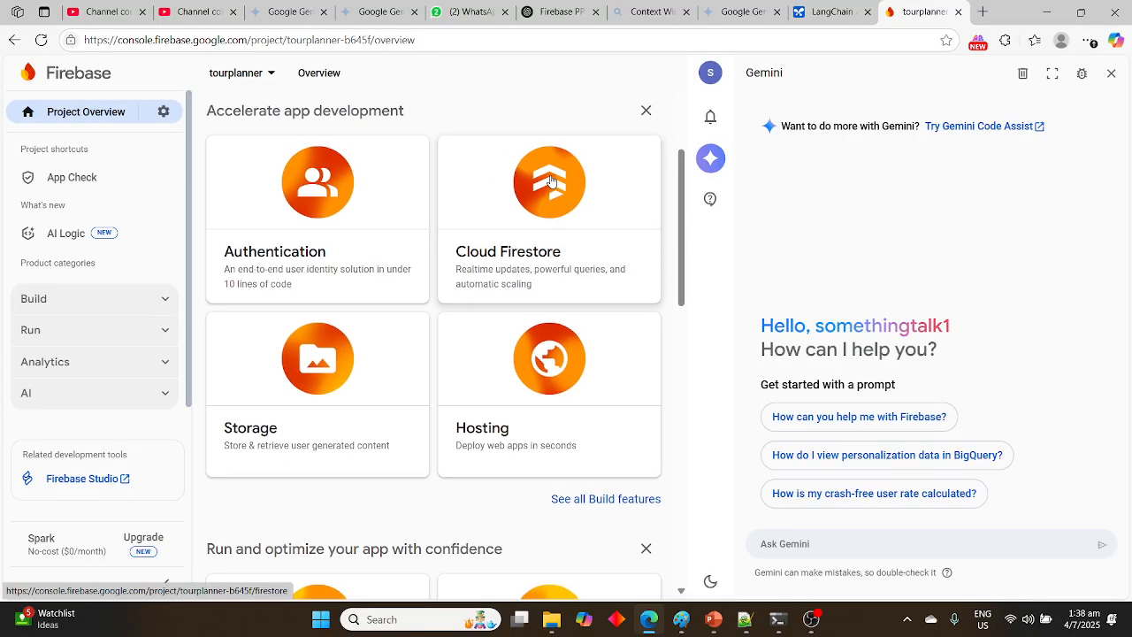
{"action": "scroll", "coordinate": [551, 181], "scroll_direction": "up", "scroll_amount": 3}
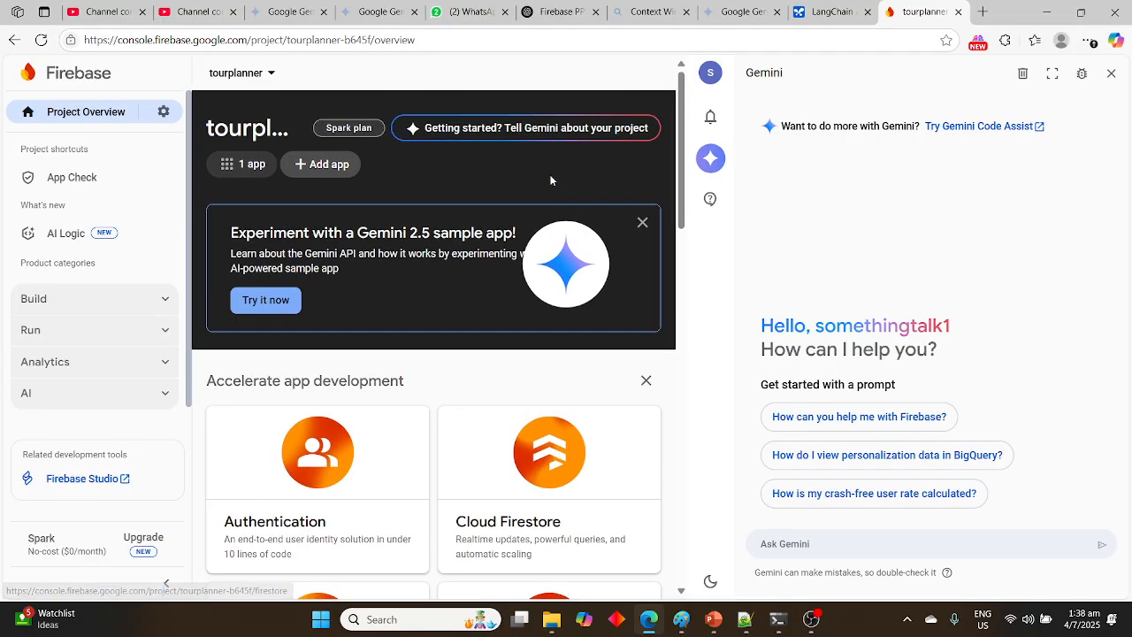
{"action": "right_click", "coordinate": [327, 168]}
{"action": "left_click", "coordinate": [301, 168]}
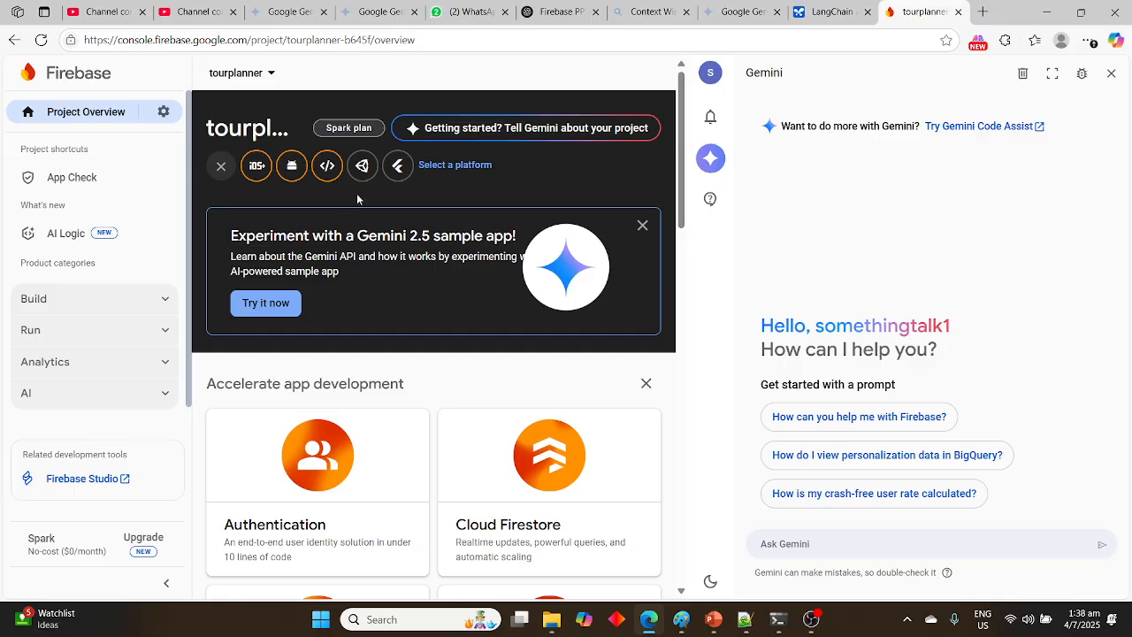
Start the Gemini 2.5 sample app, name its new Firebase project tourplanner1 and continue to the deployment terms
{"action": "left_click", "coordinate": [269, 303]}
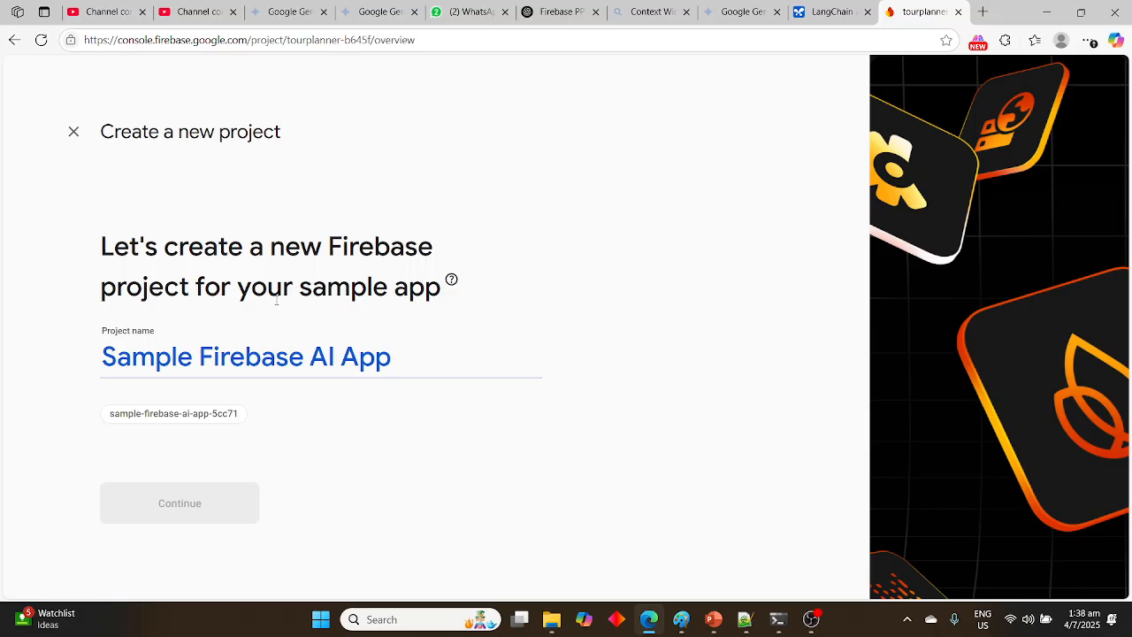
{"action": "left_click", "coordinate": [310, 363]}
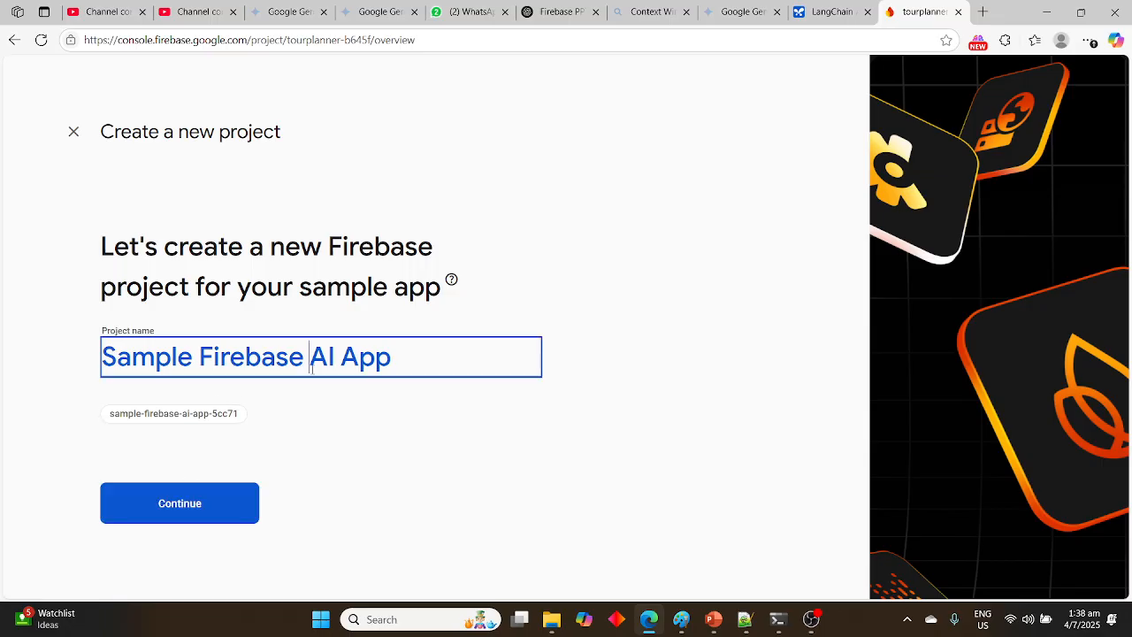
{"action": "left_click_drag", "start_coordinate": [391, 358], "coordinate": [95, 357]}
{"action": "type", "text": "t"}
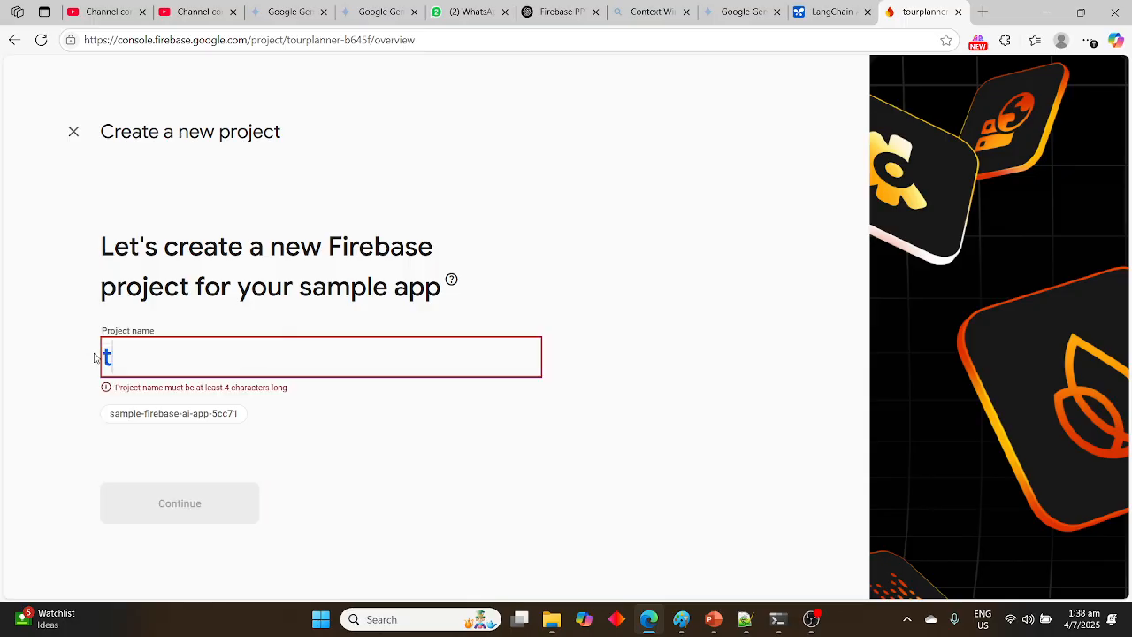
{"action": "type", "text": "our"}
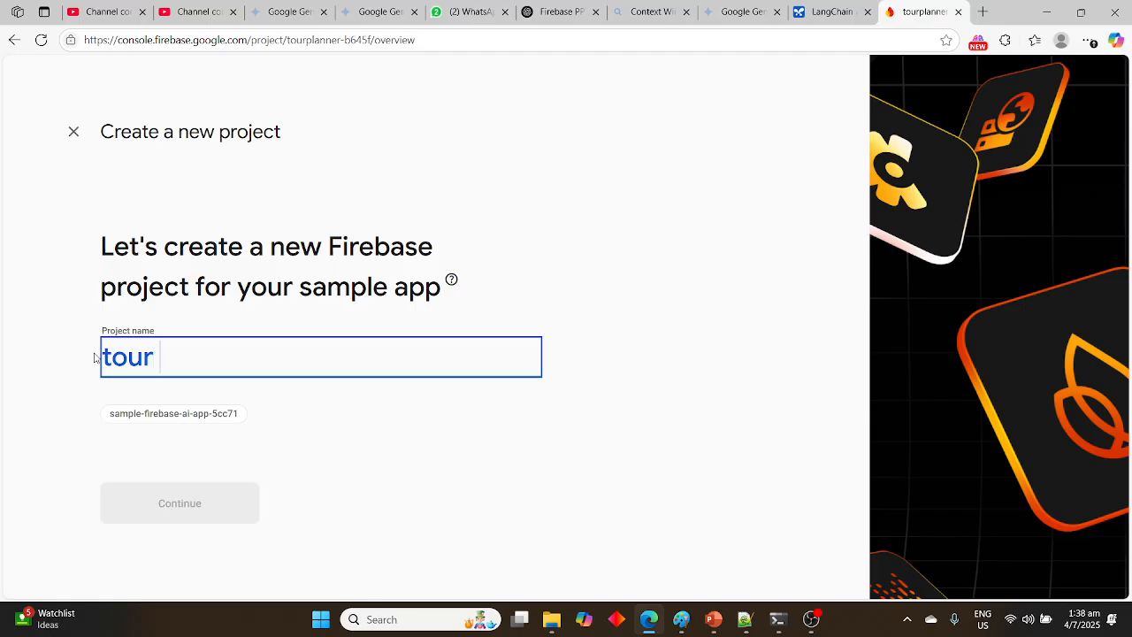
{"action": "type", "text": " planner"}
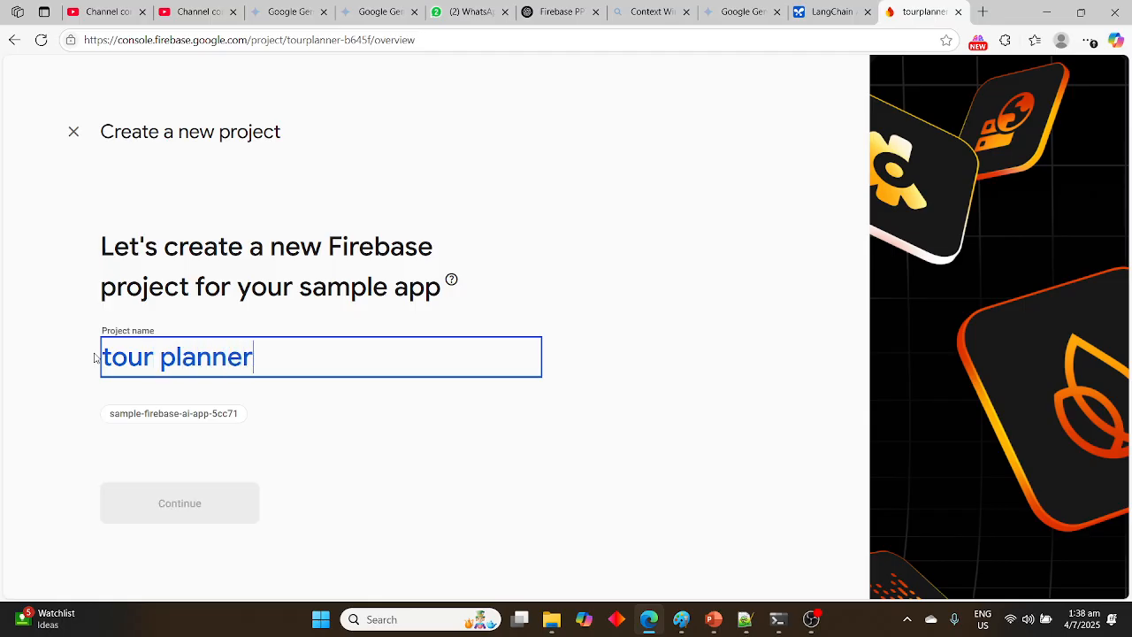
{"action": "key", "text": "Left"}
{"action": "key", "text": "Left"}
{"action": "key", "text": "Left"}
{"action": "key", "text": "Left"}
{"action": "key", "text": "Left"}
{"action": "key", "text": "Left"}
{"action": "key", "text": "Left"}
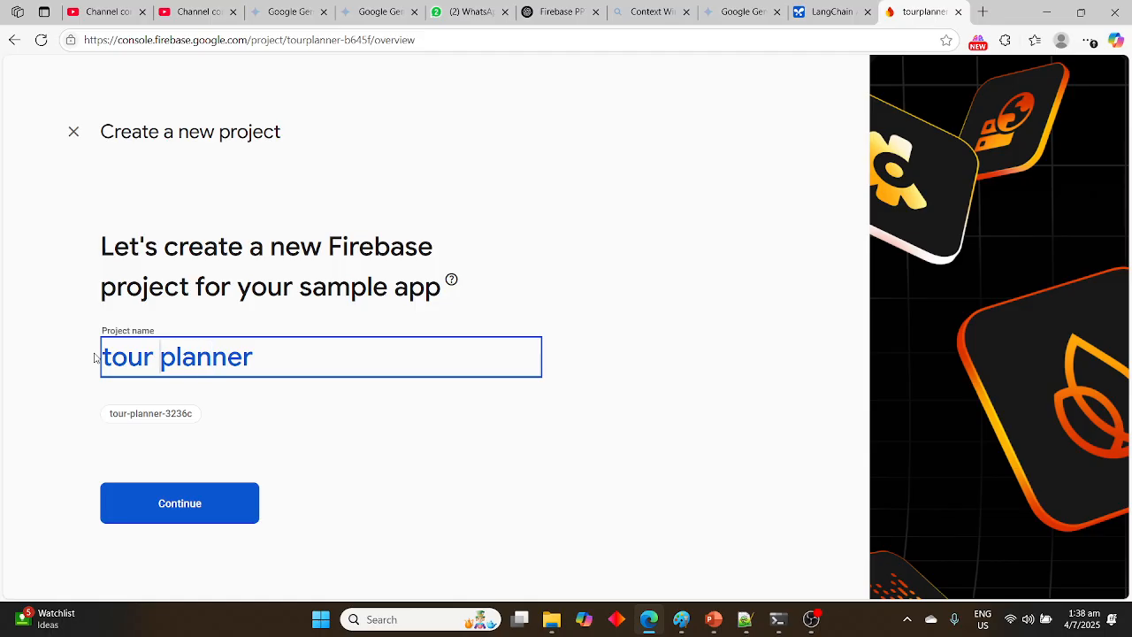
{"action": "key", "text": "BackSpace"}
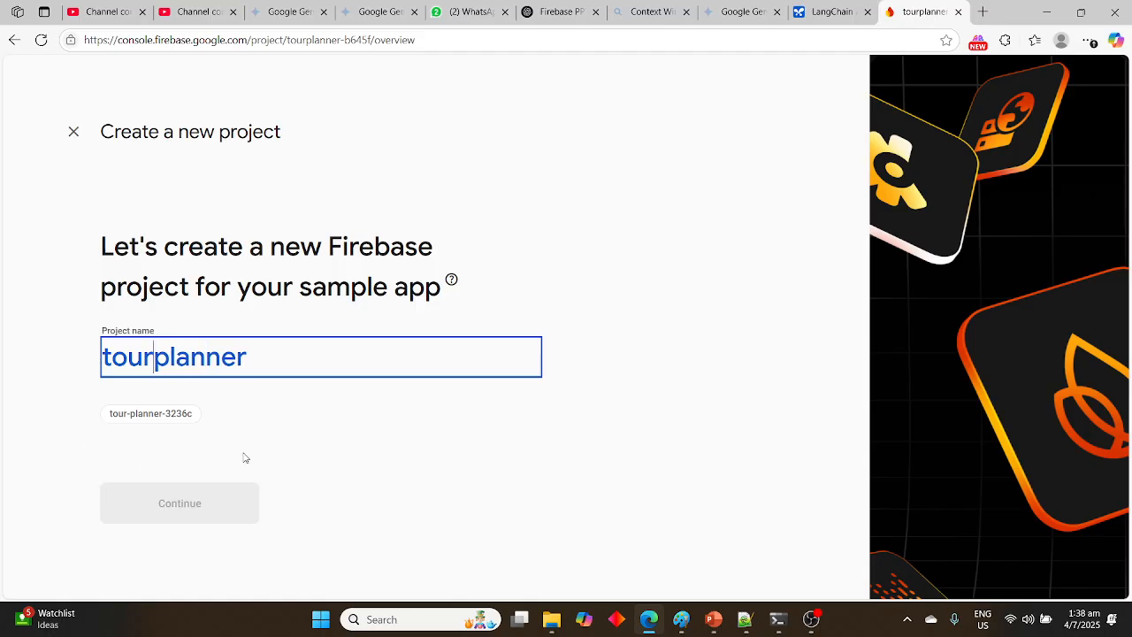
{"action": "left_click", "coordinate": [251, 356]}
{"action": "type", "text": "1"}
{"action": "left_click", "coordinate": [255, 492]}
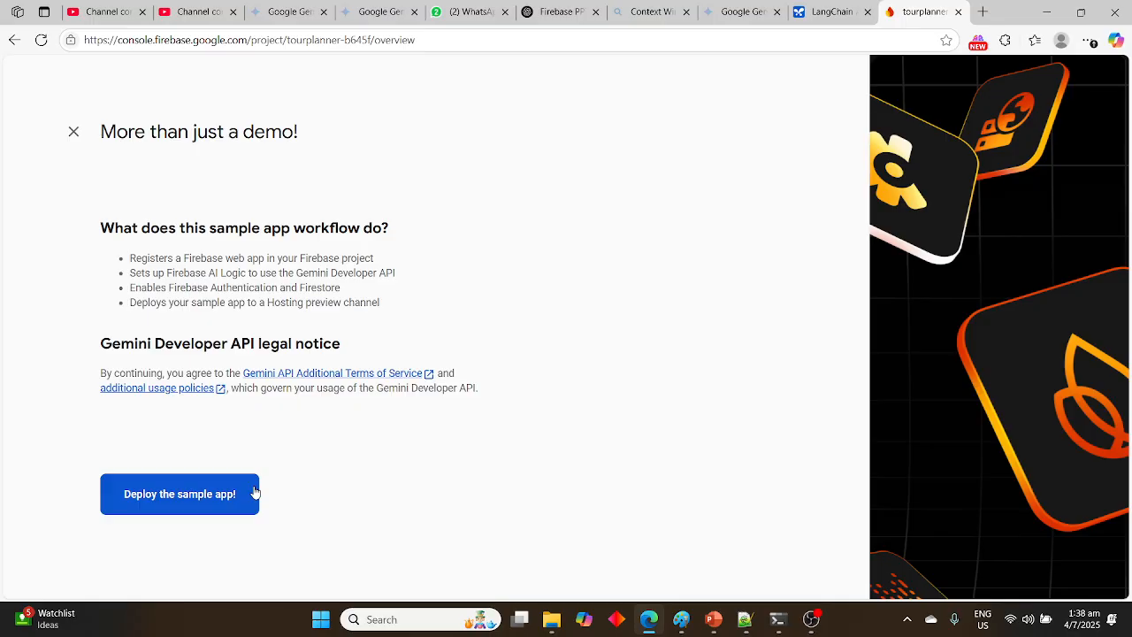
Deploy the Gemini sample app for tourplanner1 and open it for viewing
{"action": "left_click", "coordinate": [255, 492]}
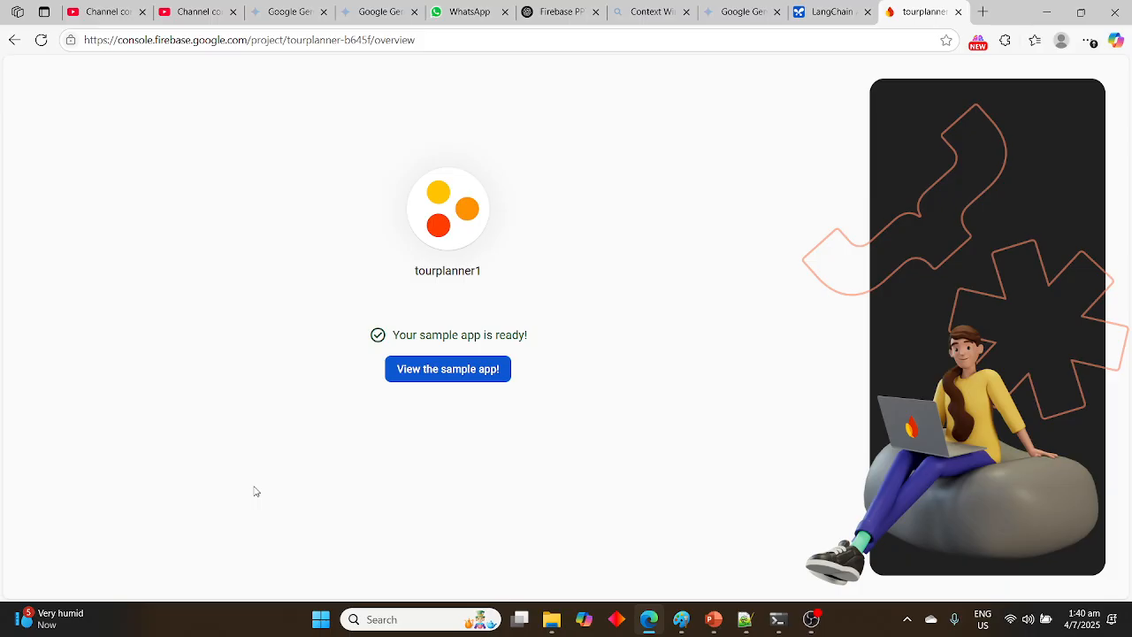
{"action": "left_click", "coordinate": [453, 383]}
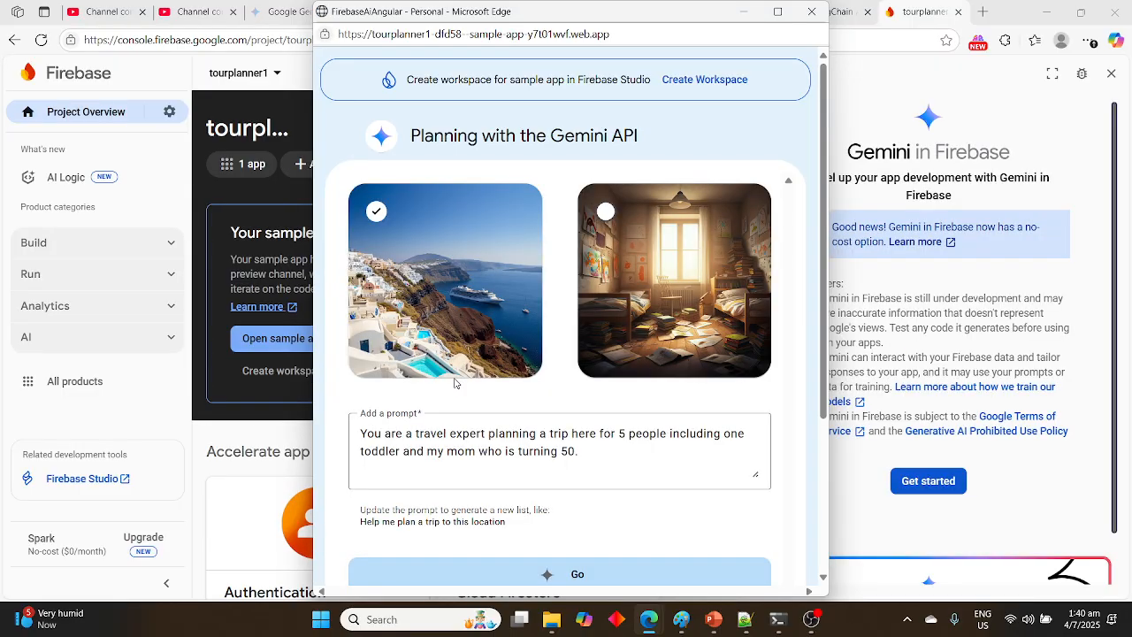
Look over the sample app's two images, default trip prompt and generated list
{"action": "scroll", "coordinate": [455, 382], "scroll_direction": "down", "scroll_amount": 3}
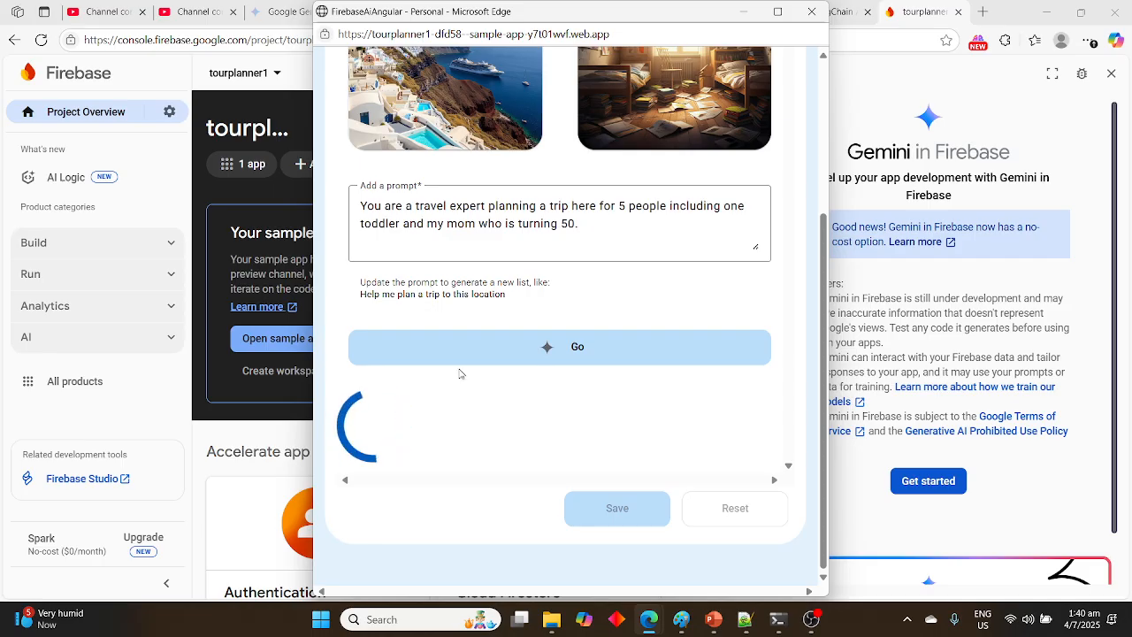
{"action": "scroll", "coordinate": [457, 379], "scroll_direction": "up", "scroll_amount": 3}
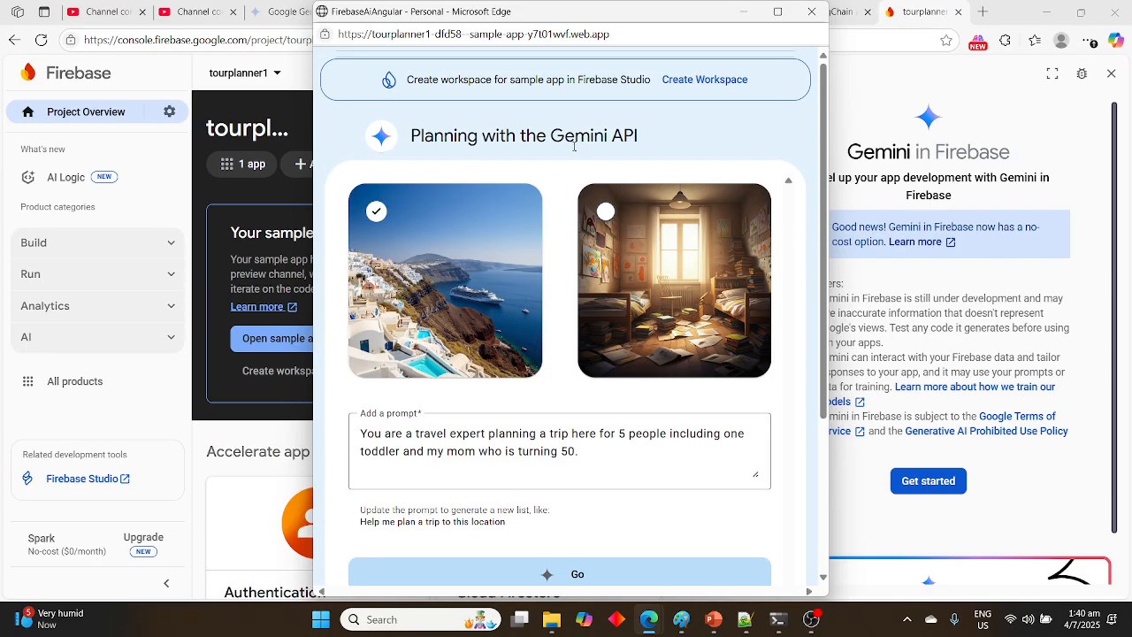
{"action": "left_click", "coordinate": [484, 238]}
{"action": "scroll", "coordinate": [562, 451], "scroll_direction": "down", "scroll_amount": 1}
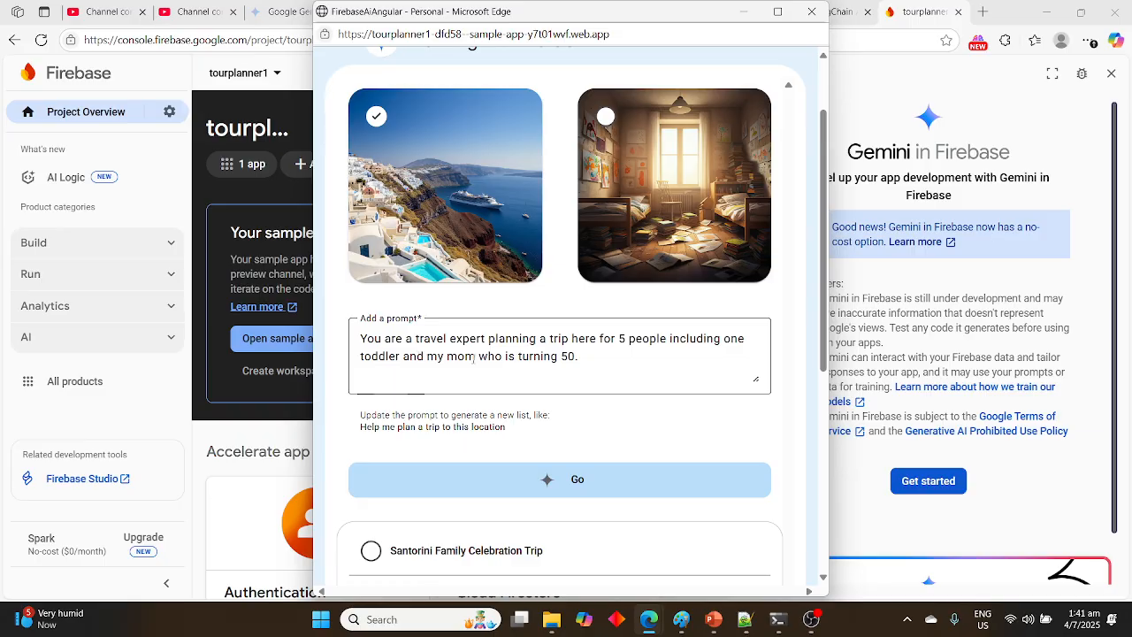
{"action": "right_click", "coordinate": [607, 349]}
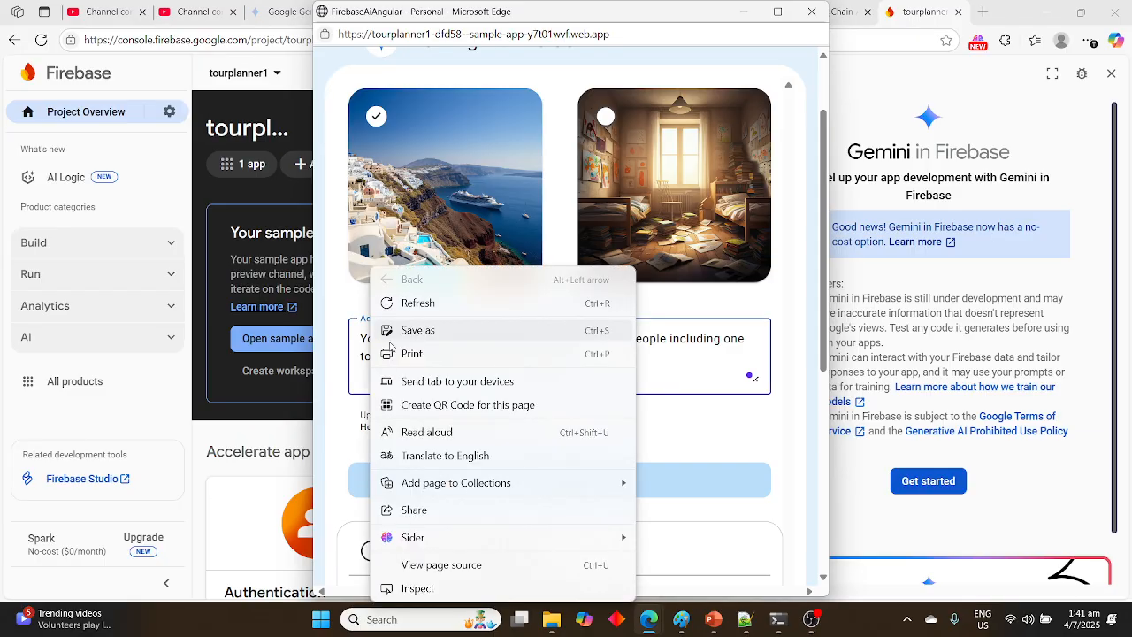
{"action": "left_click", "coordinate": [659, 356]}
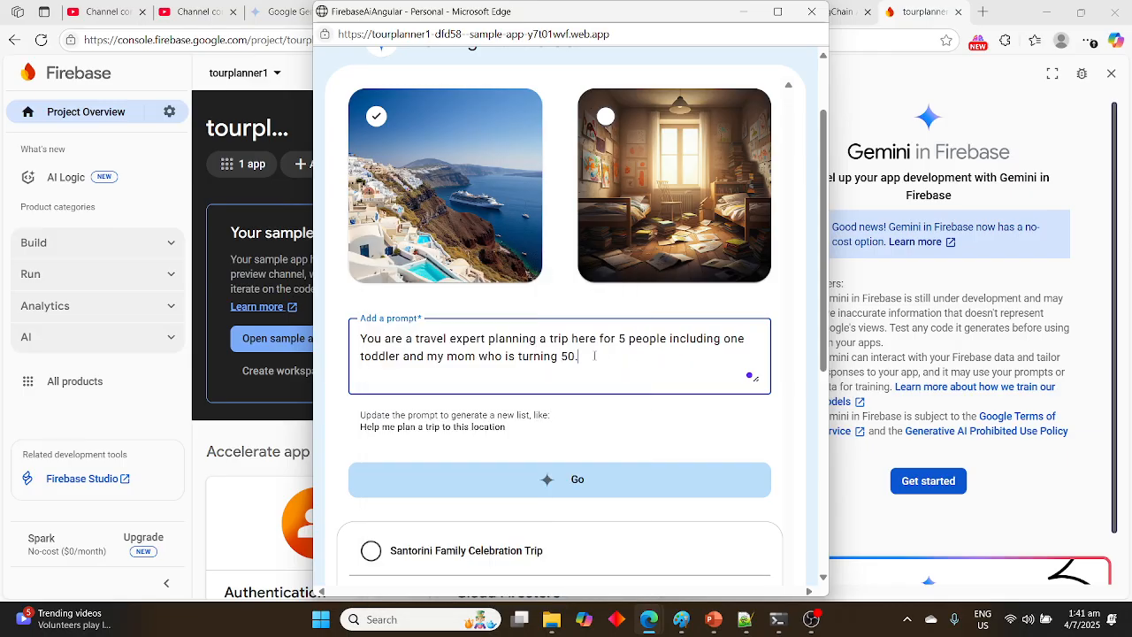
Replace the default prompt with "I wang to travel to singapore in cycle alone."
{"action": "left_click_drag", "start_coordinate": [594, 356], "coordinate": [352, 337]}
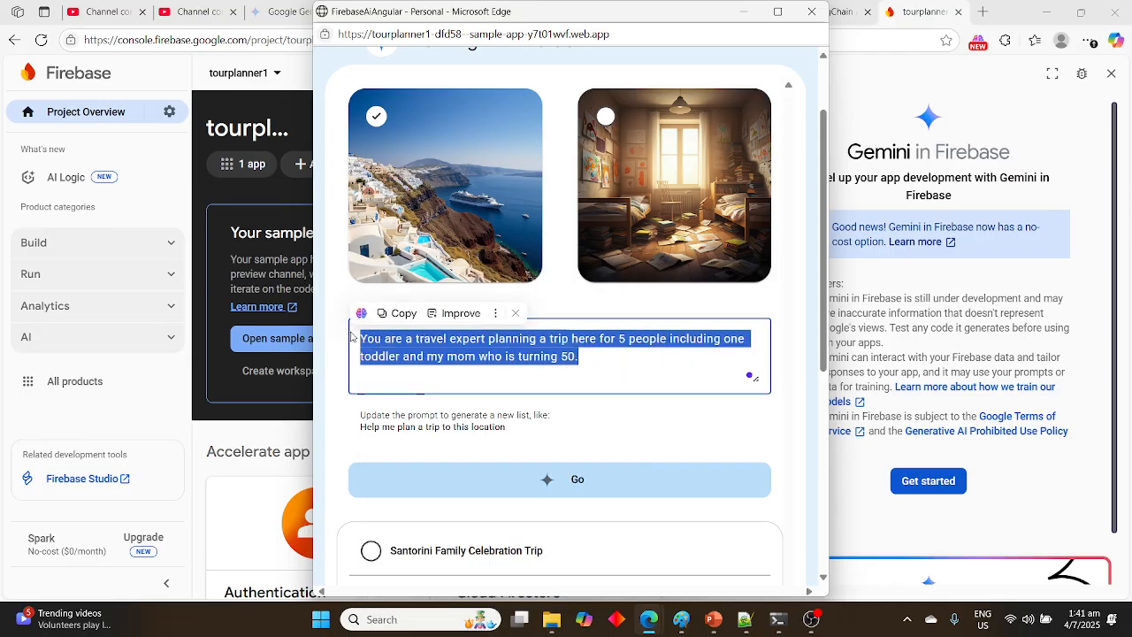
{"action": "type", "text": "I"}
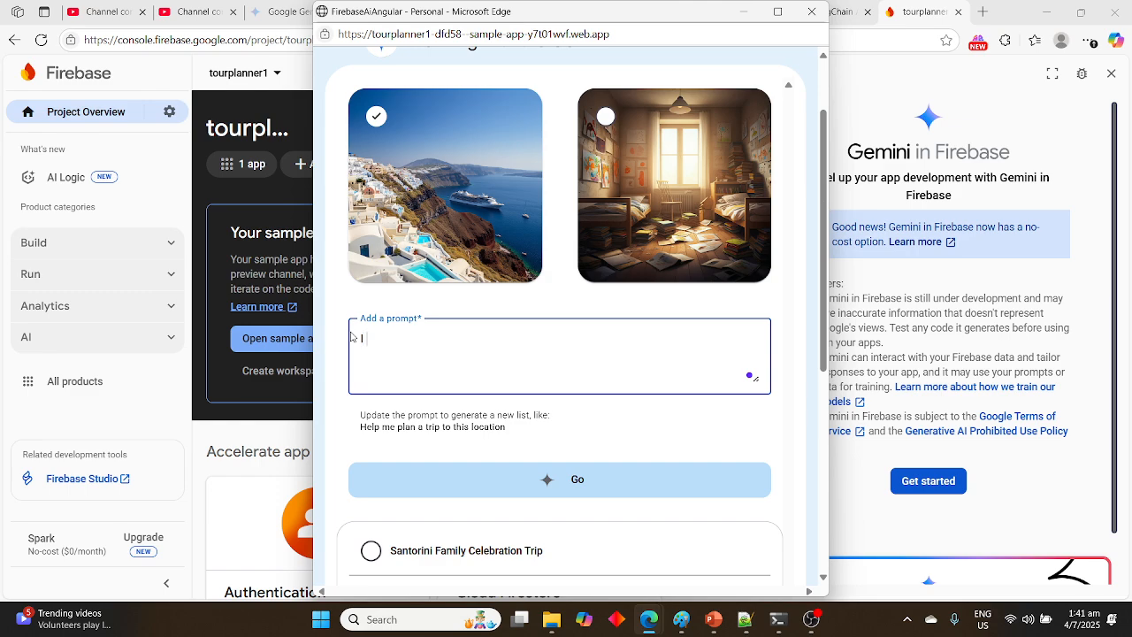
{"action": "type", "text": " wang to travel to singapore in c"}
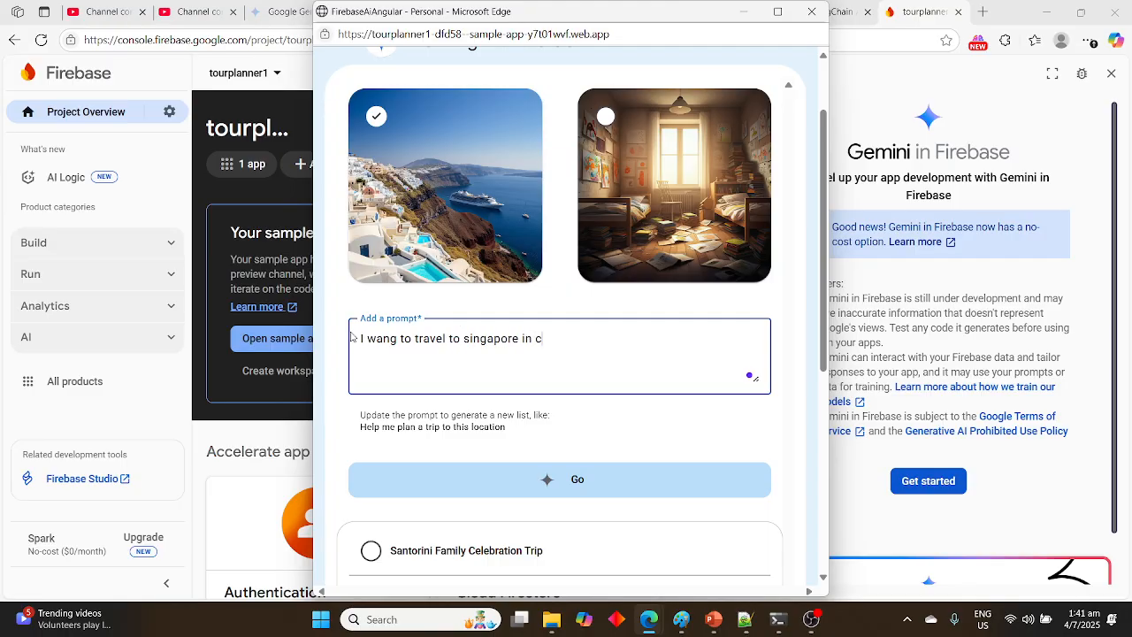
{"action": "type", "text": "ycle alone. provide"}
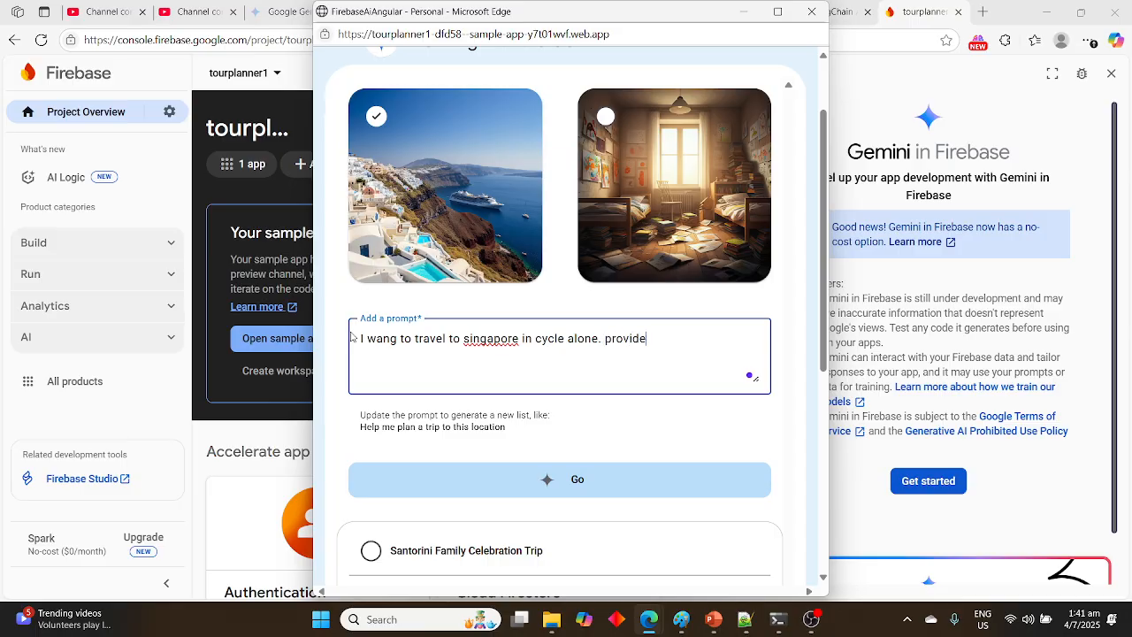
{"action": "type", "text": " a tool to"}
Extend the prompt with the words "provide a planner to"
{"action": "key", "text": "BackSpace"}
{"action": "key", "text": "BackSpace"}
{"action": "key", "text": "BackSpace"}
{"action": "type", "text": "lanner to"}
Insert "from chennai" after "singapore" in the prompt
{"action": "left_click", "coordinate": [521, 338]}
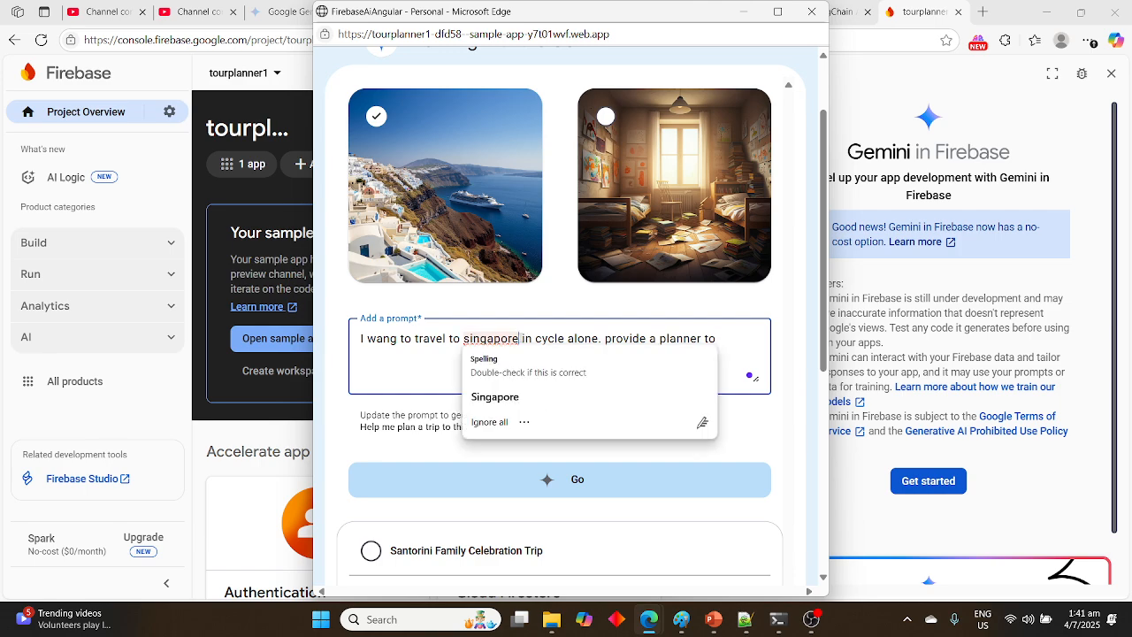
{"action": "type", "text": "from chen"}
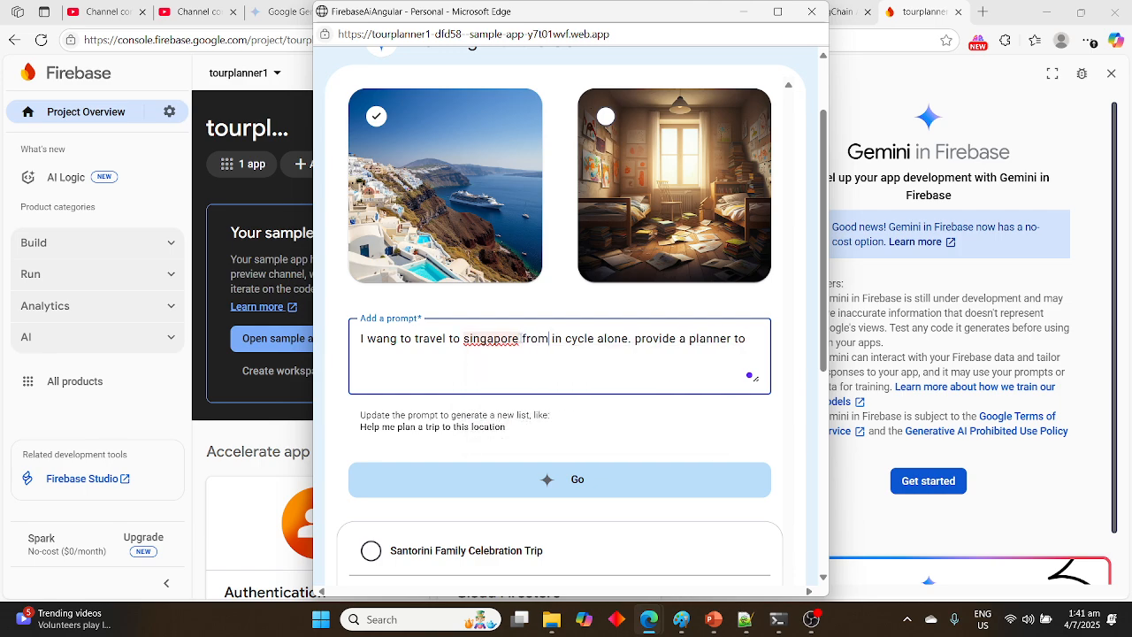
{"action": "type", "text": "ai"}
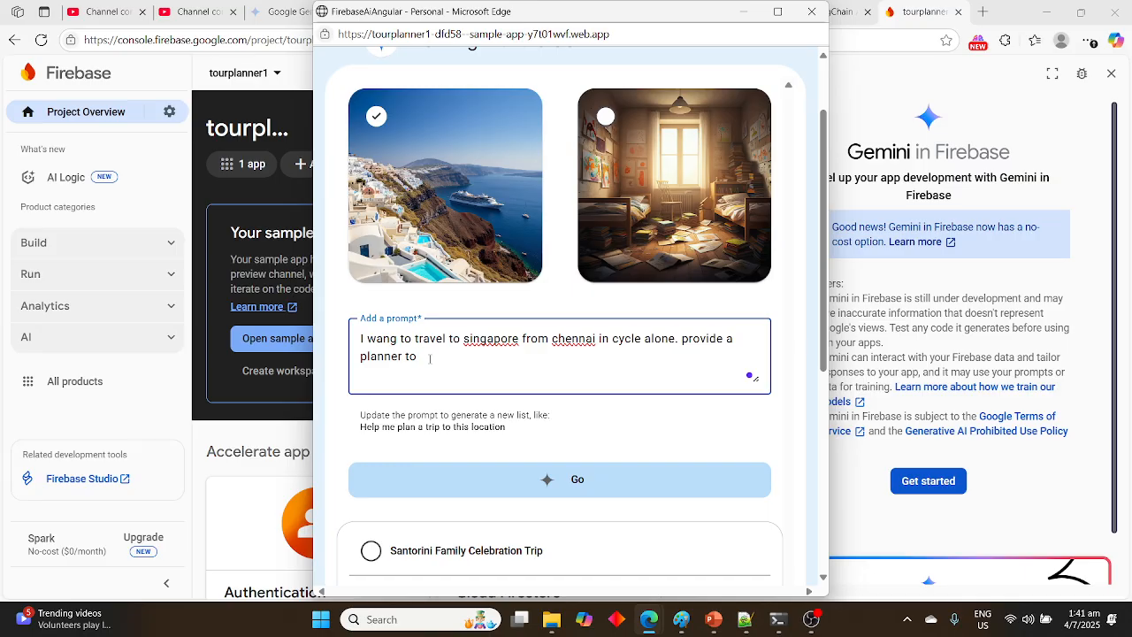
{"action": "type", "text": "dot he travel , ro"}
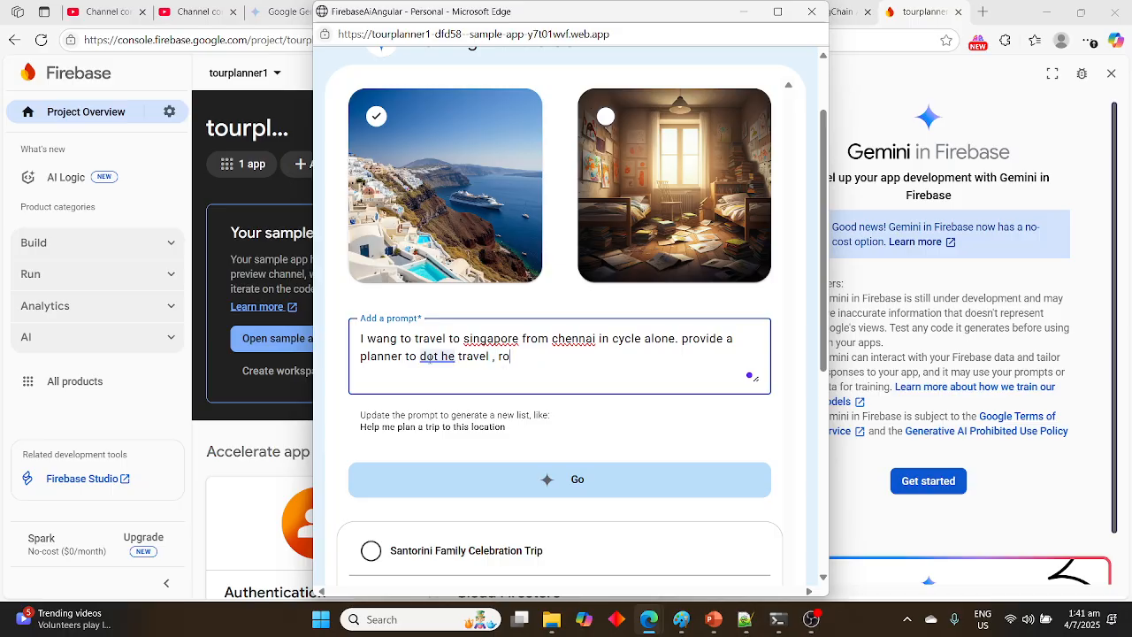
{"action": "type", "text": "ute"}
Continue the end of the prompt with "travel , route ,", removing the mistyped words before "travel"
{"action": "left_click_drag", "start_coordinate": [456, 356], "coordinate": [422, 362]}
{"action": "key", "text": "BackSpace"}
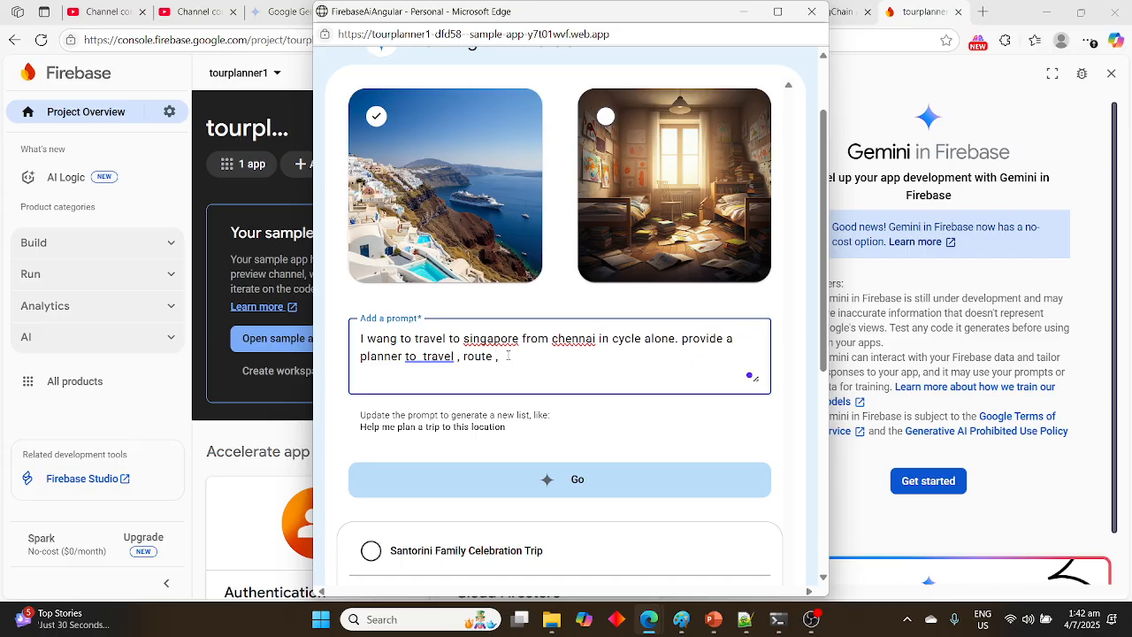
Finish the prompt with "spot to stay and how many days travelling" and generate the plan
{"action": "type", "text": "place"}
{"action": "key", "text": "BackSpace"}
{"action": "key", "text": "BackSpace"}
{"action": "key", "text": "BackSpace"}
{"action": "key", "text": "BackSpace"}
{"action": "type", "text": "spot to "}
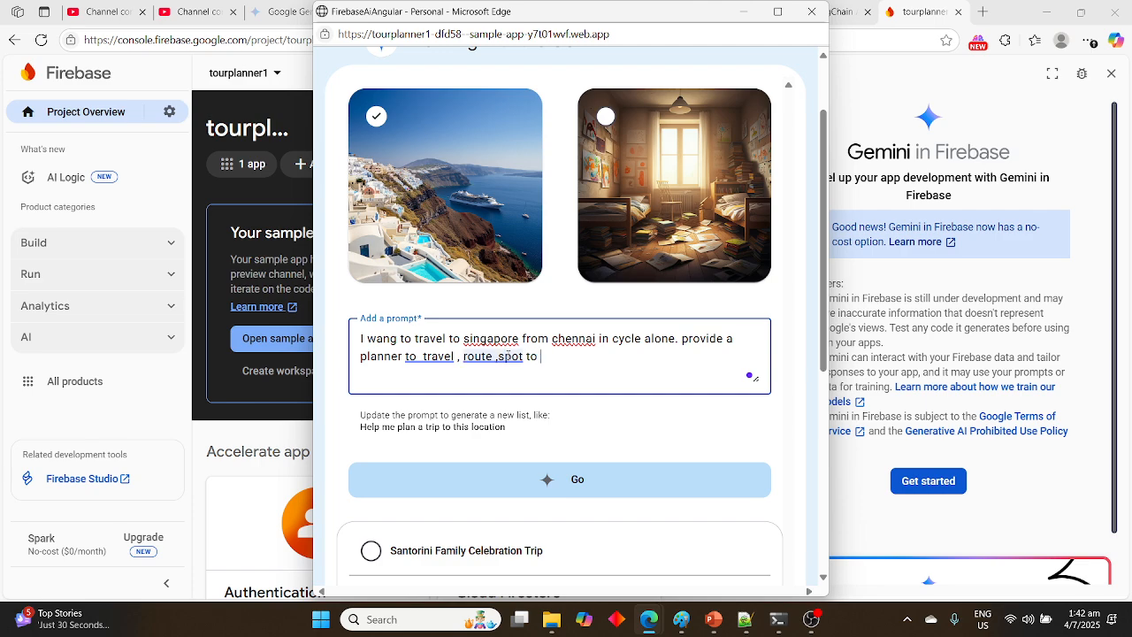
{"action": "type", "text": "t"}
{"action": "key", "text": "BackSpace"}
{"action": "type", "text": "stay and how many days "}
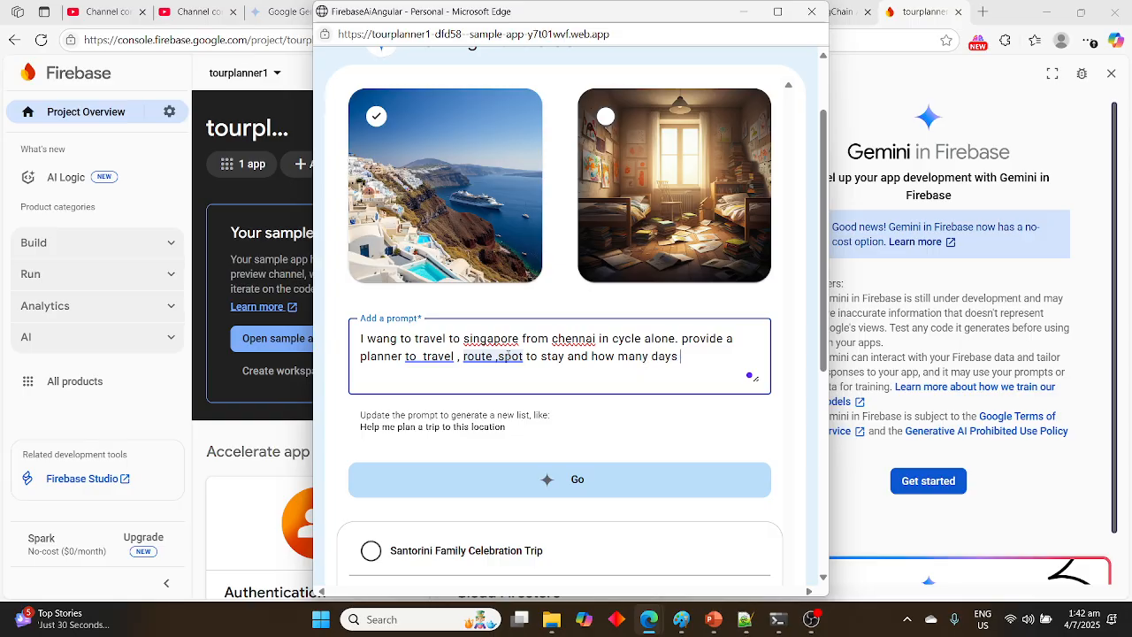
{"action": "type", "text": "travelling"}
{"action": "left_click", "coordinate": [578, 489]}
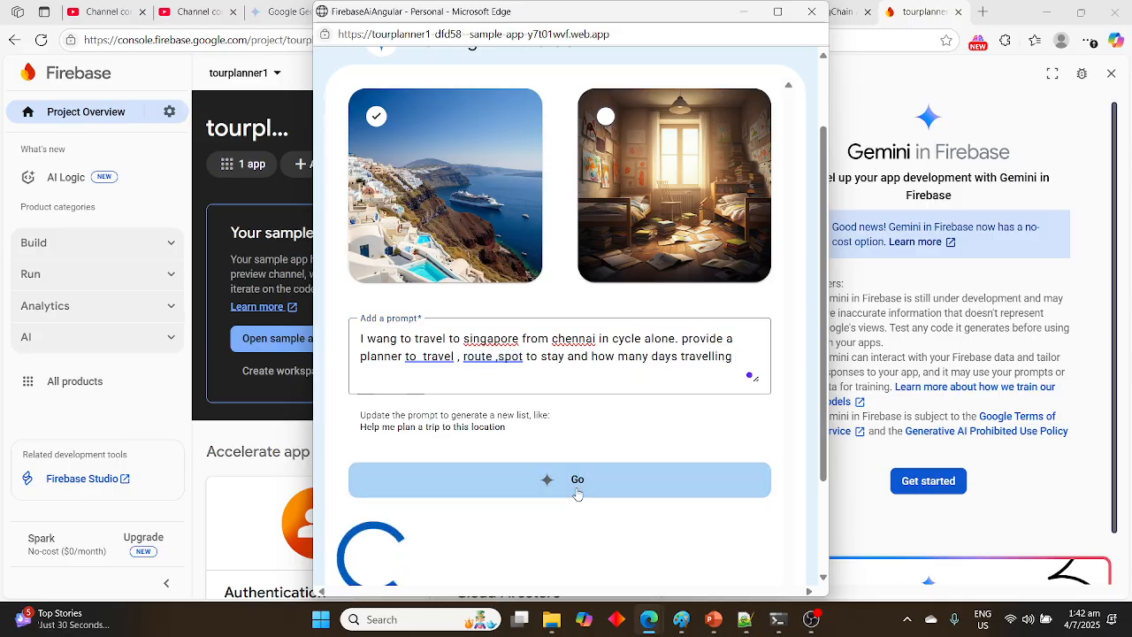
{"action": "scroll", "coordinate": [574, 528], "scroll_direction": "down", "scroll_amount": 2}
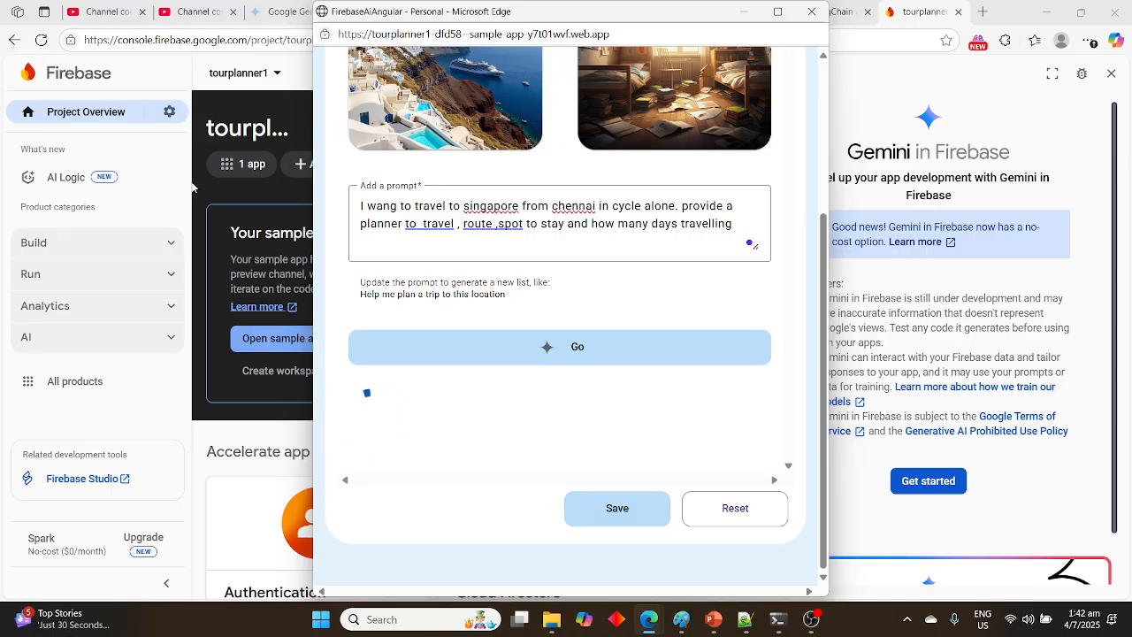
Correct the misspelled "wang" to "want" in the prompt
{"action": "left_click", "coordinate": [400, 205]}
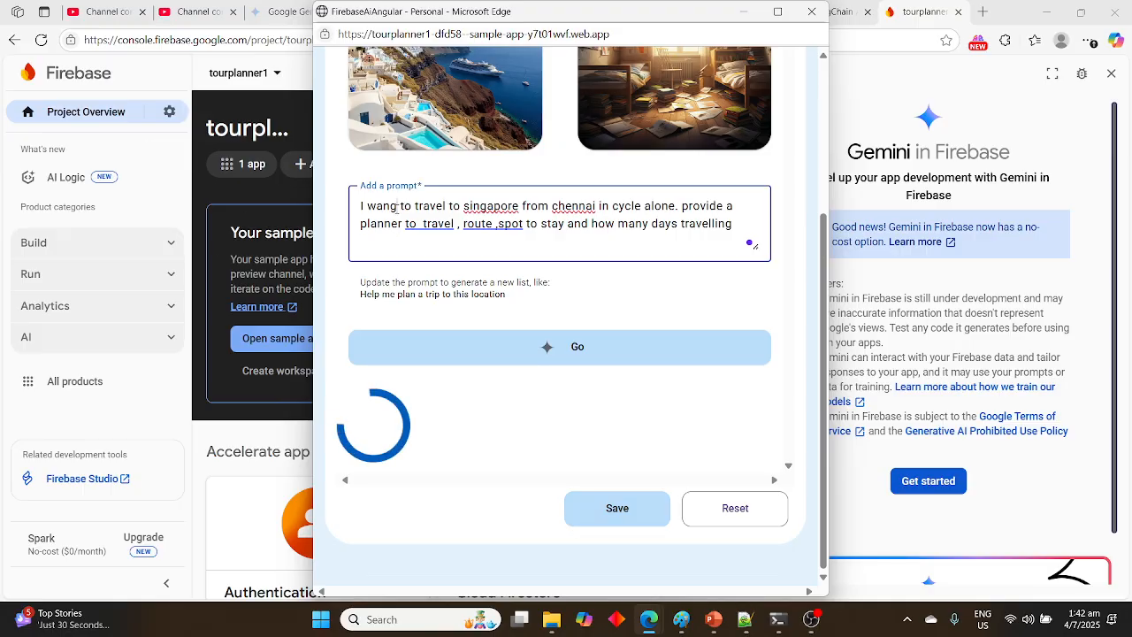
{"action": "key", "text": "BackSpace"}
{"action": "type", "text": "t"}
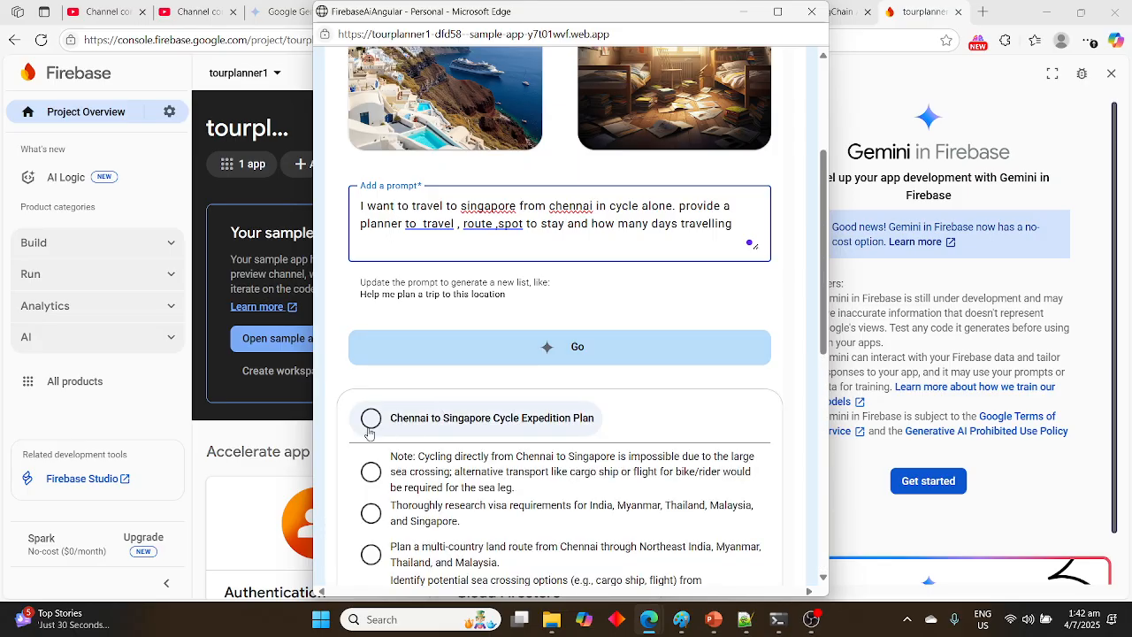
Tick the entire Chennai to Singapore Cycle Expedition Plan and read through its items
{"action": "scroll", "coordinate": [445, 453], "scroll_direction": "down", "scroll_amount": 2}
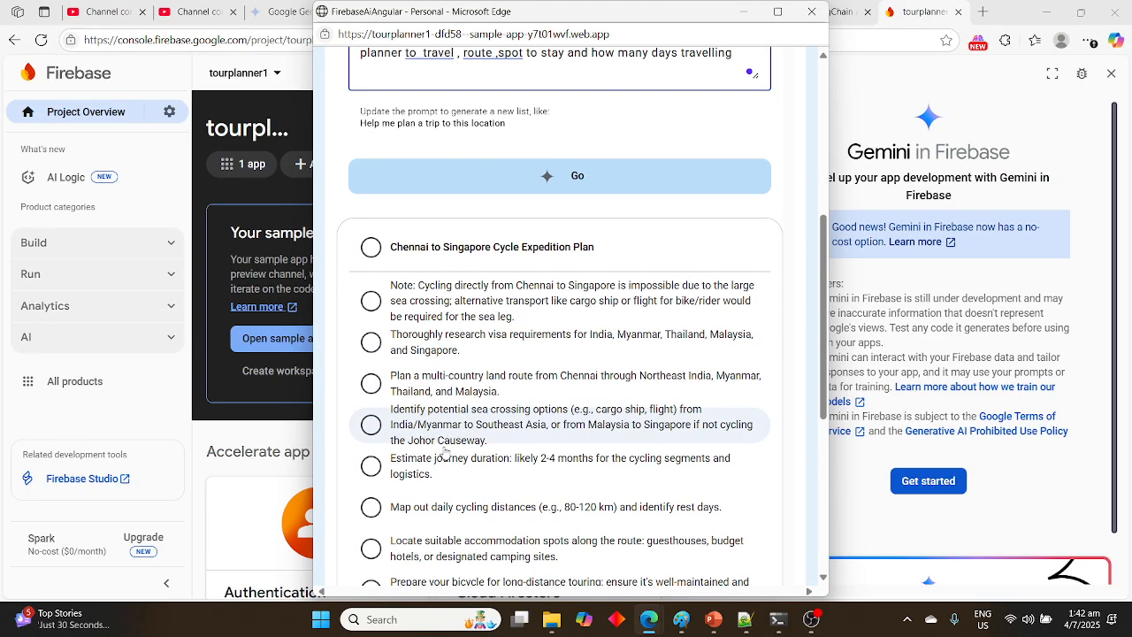
{"action": "left_click", "coordinate": [371, 248]}
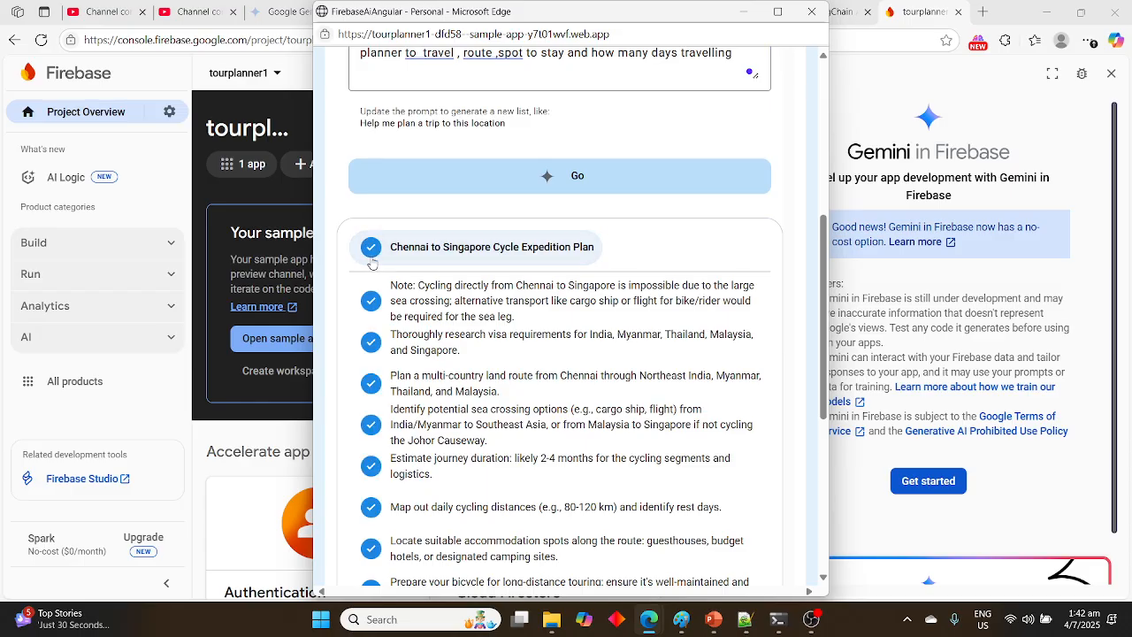
{"action": "scroll", "coordinate": [405, 337], "scroll_direction": "down", "scroll_amount": 5}
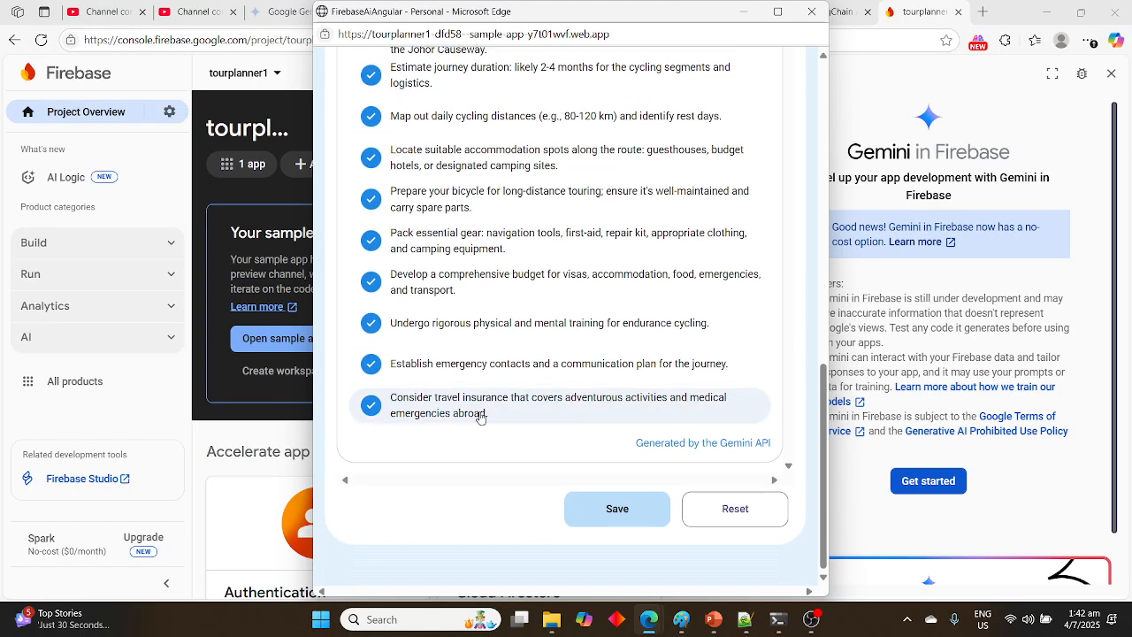
{"action": "scroll", "coordinate": [482, 367], "scroll_direction": "up", "scroll_amount": 5}
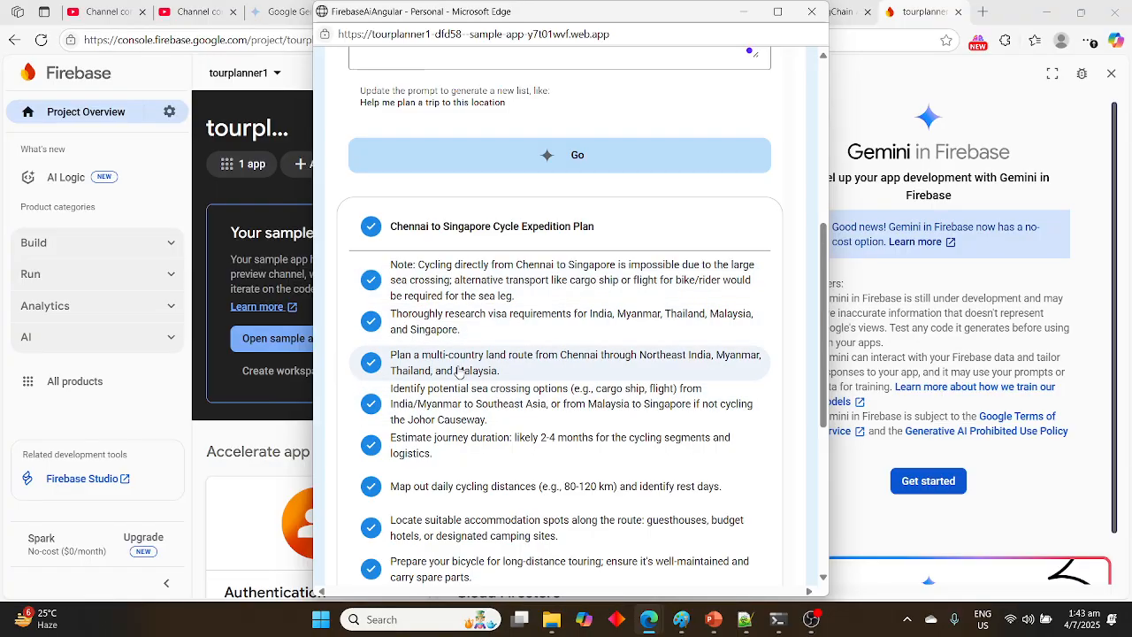
{"action": "scroll", "coordinate": [563, 379], "scroll_direction": "down", "scroll_amount": 1}
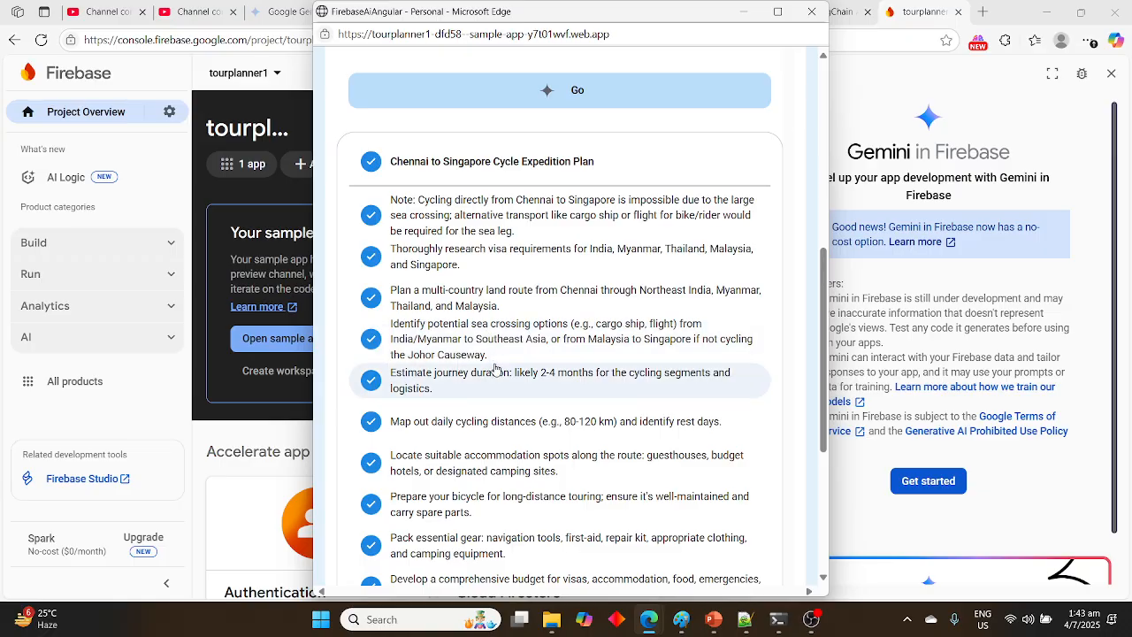
{"action": "scroll", "coordinate": [495, 367], "scroll_direction": "down", "scroll_amount": 1}
{"action": "scroll", "coordinate": [495, 367], "scroll_direction": "down", "scroll_amount": 1}
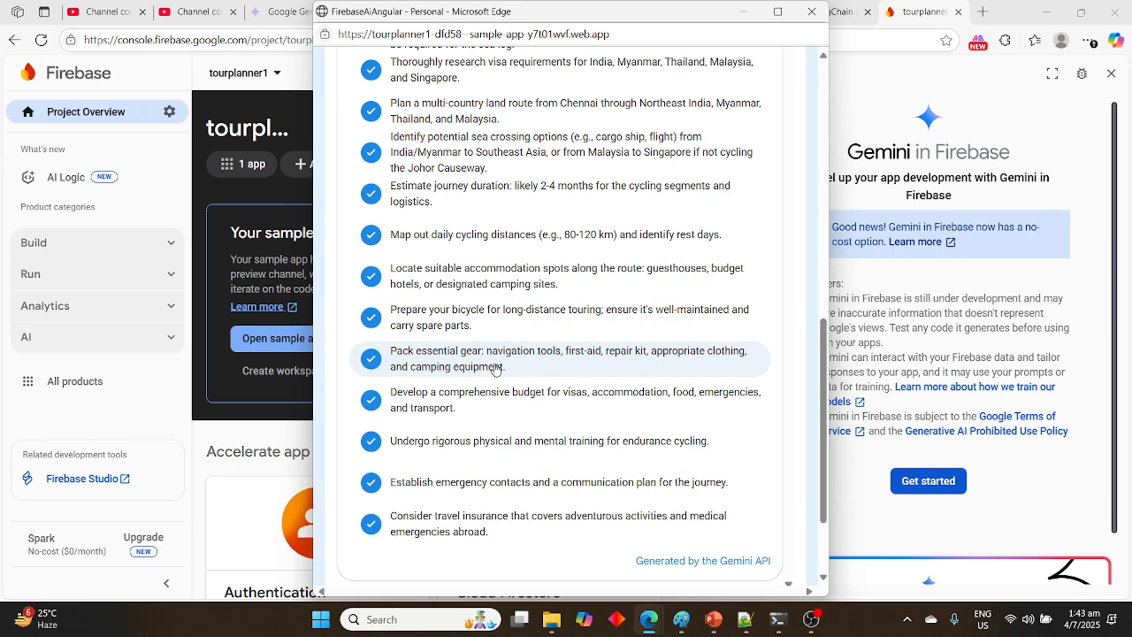
{"action": "scroll", "coordinate": [495, 367], "scroll_direction": "down", "scroll_amount": 1}
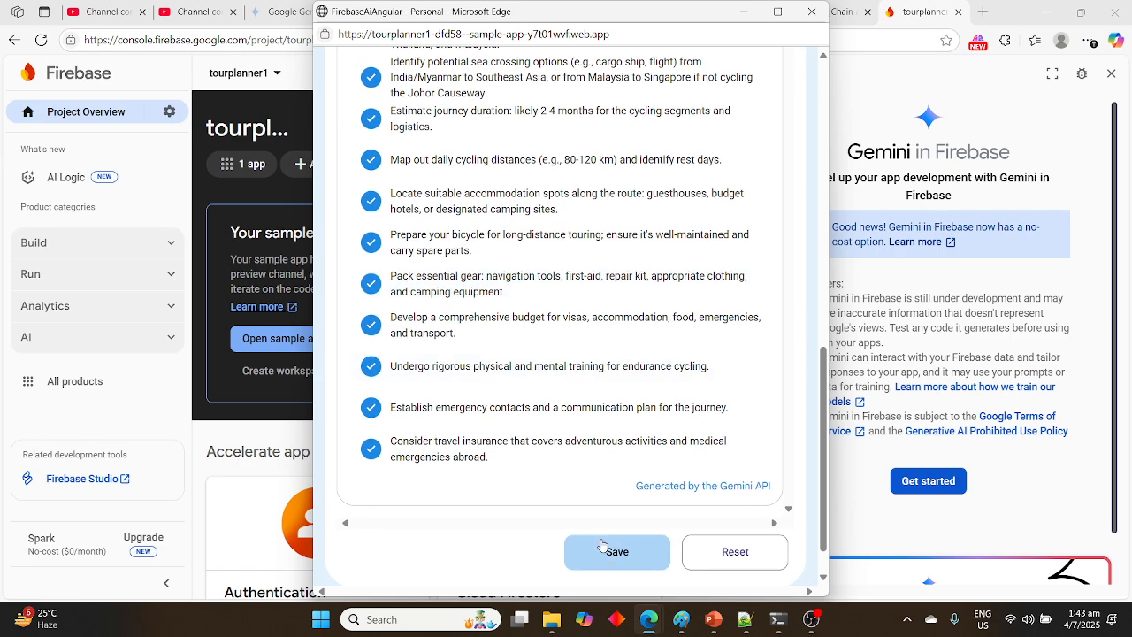
Save the generated cycle expedition plan and look over the saved list
{"action": "left_click", "coordinate": [613, 558]}
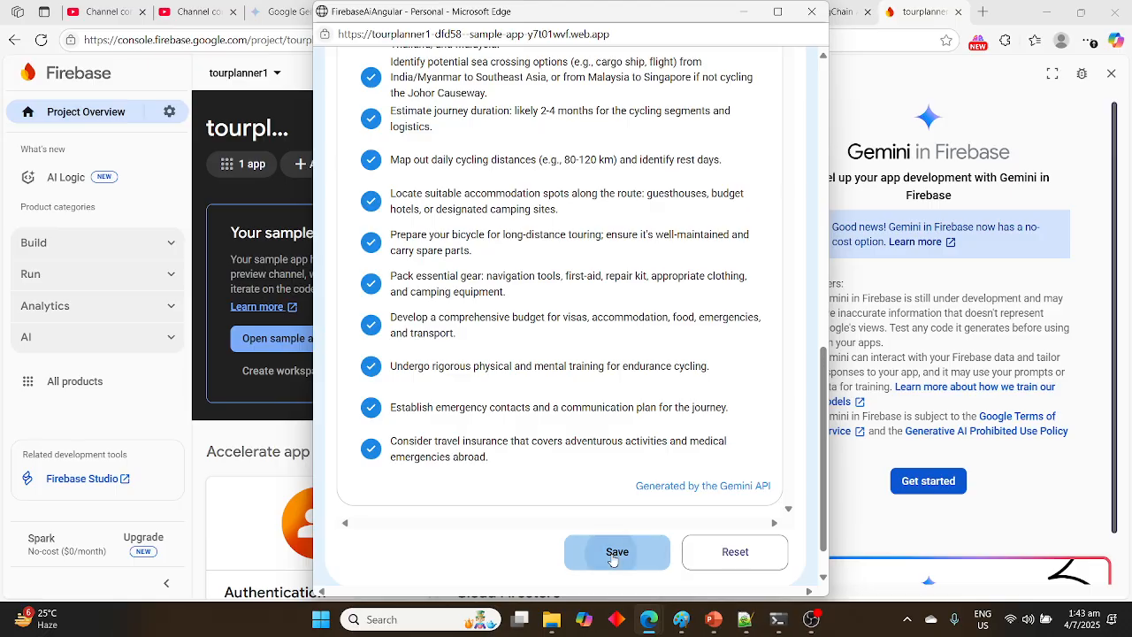
{"action": "scroll", "coordinate": [612, 559], "scroll_direction": "down", "scroll_amount": 2}
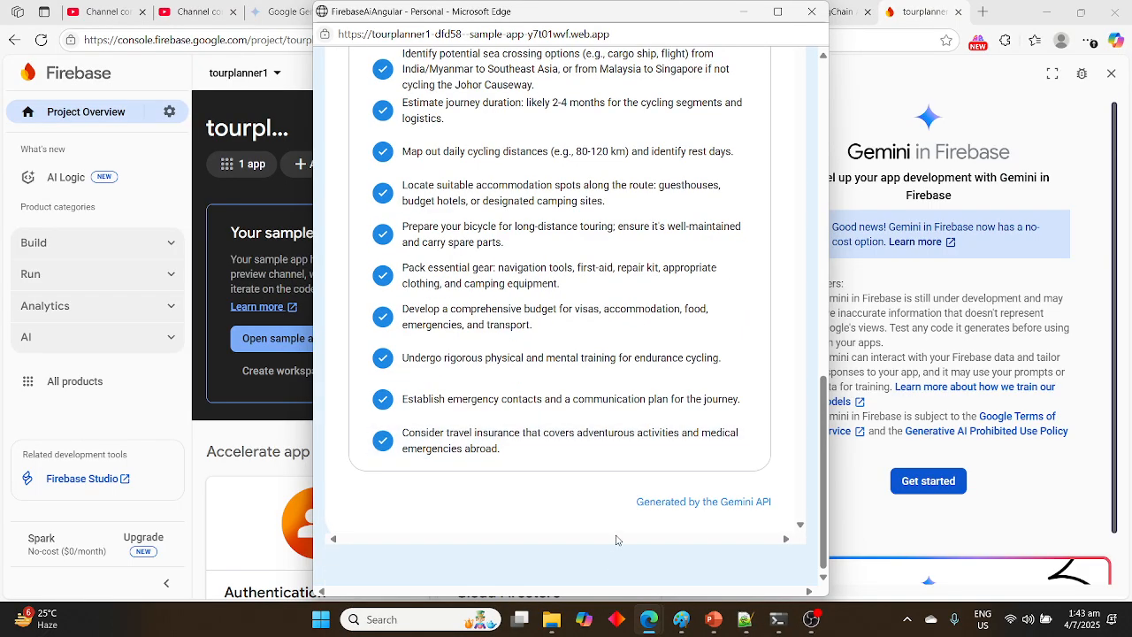
{"action": "scroll", "coordinate": [615, 496], "scroll_direction": "up", "scroll_amount": 4}
{"action": "scroll", "coordinate": [617, 444], "scroll_direction": "up", "scroll_amount": 1}
{"action": "scroll", "coordinate": [617, 444], "scroll_direction": "down", "scroll_amount": 5}
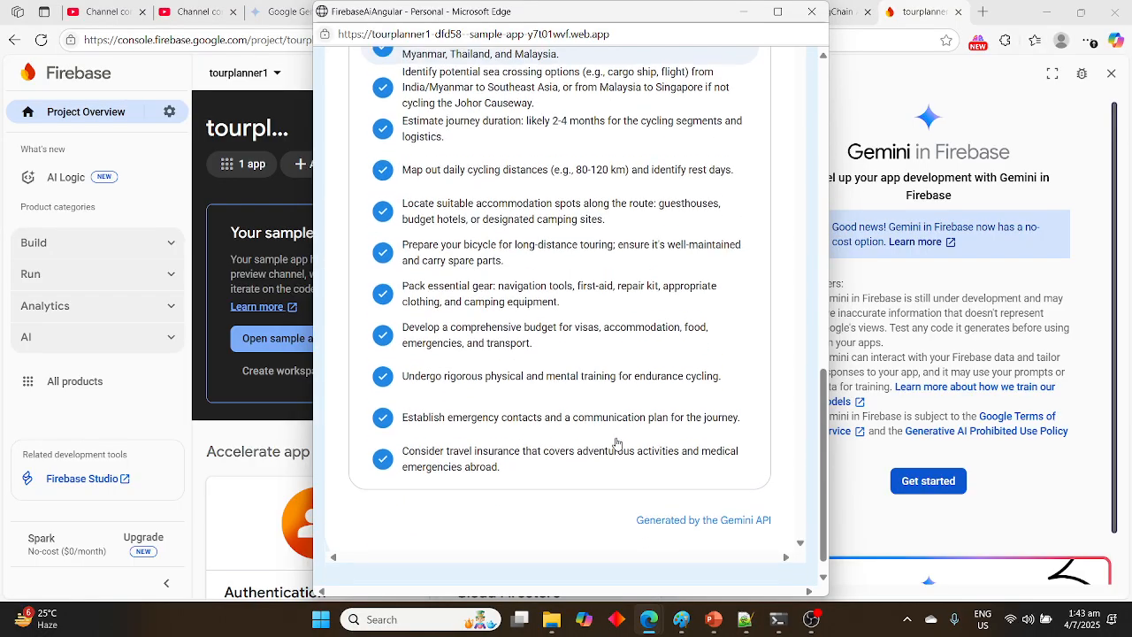
{"action": "scroll", "coordinate": [616, 444], "scroll_direction": "up", "scroll_amount": 5}
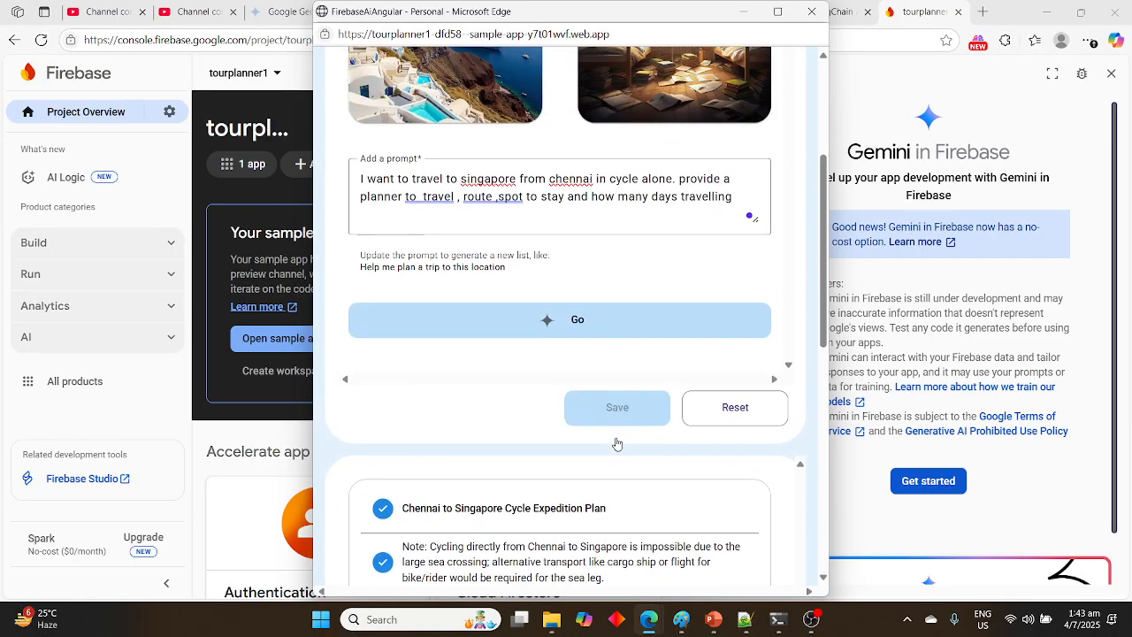
Clear the Chennai-to-Singapore cycling text from the trip planner's prompt field
{"action": "left_click_drag", "start_coordinate": [737, 197], "coordinate": [351, 162]}
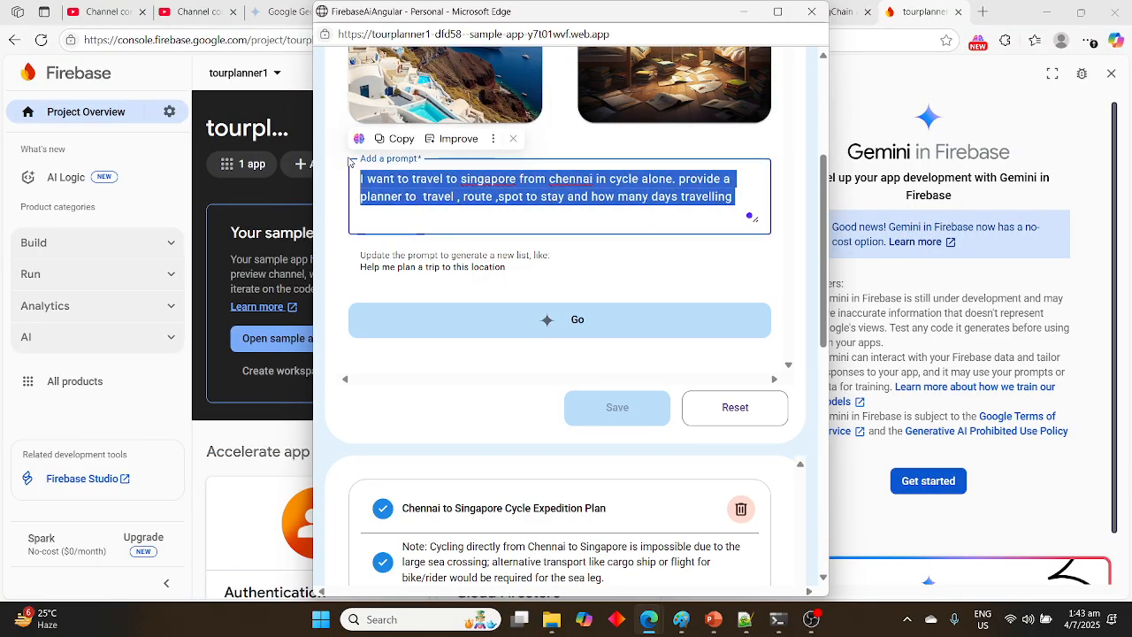
{"action": "type", "text": "You are a travel expert planning a trip here for 5 people including one toddler and my mom who is turning 50."}
{"action": "scroll", "coordinate": [443, 225], "scroll_direction": "up", "scroll_amount": 3}
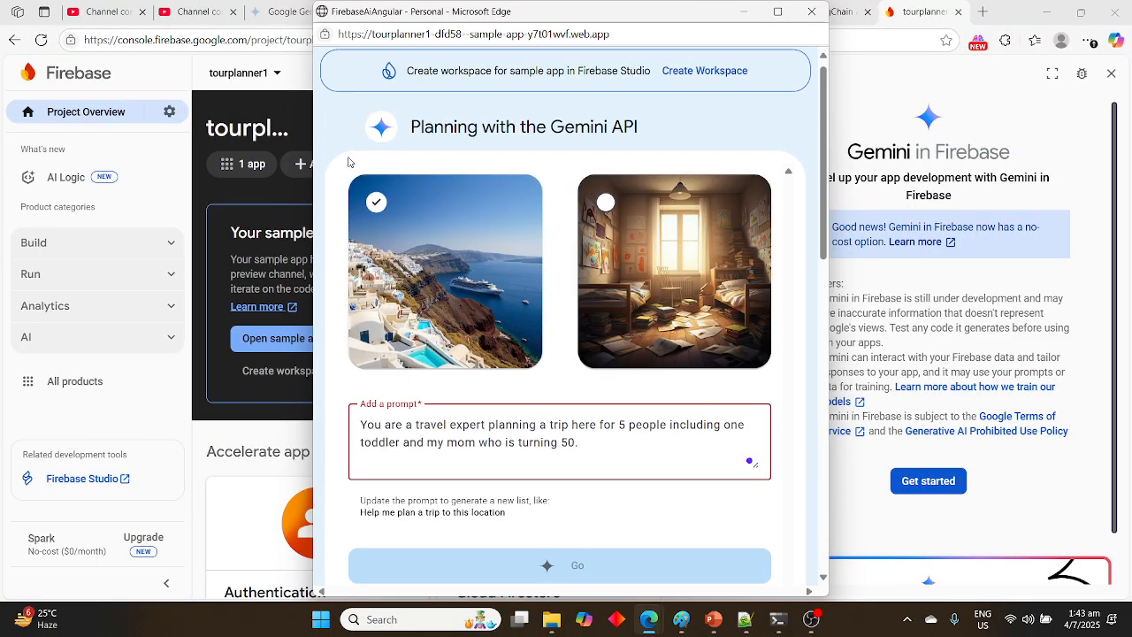
{"action": "right_click", "coordinate": [453, 273]}
{"action": "right_click", "coordinate": [411, 428]}
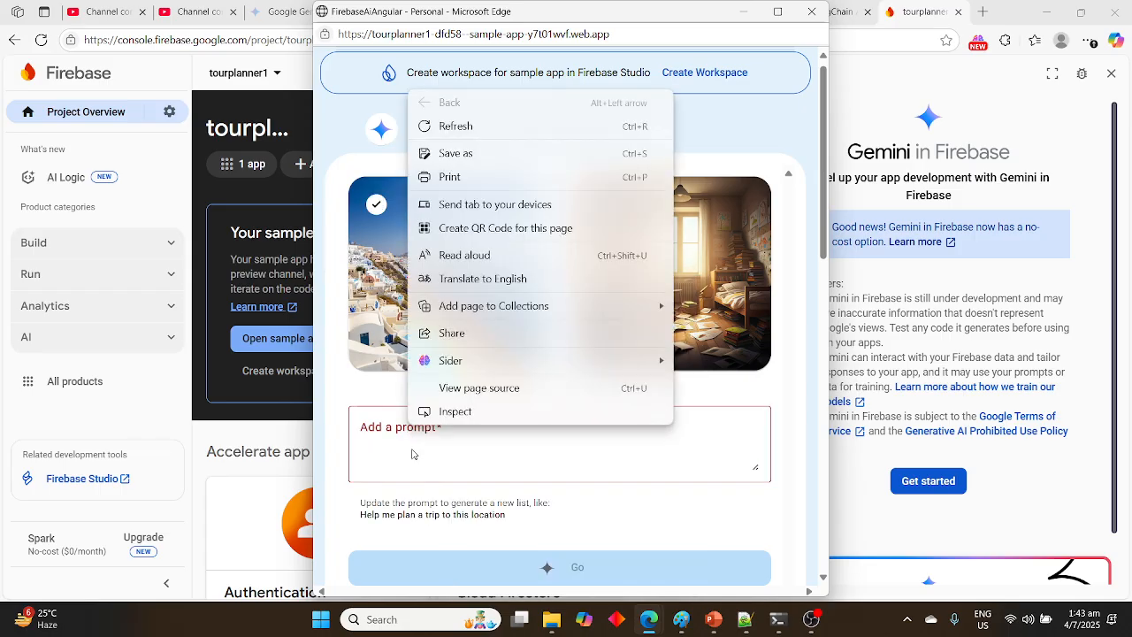
{"action": "left_click", "coordinate": [412, 454]}
{"action": "type", "text": "You are a travel expert planning a trip here for 5 people including one toddler and my mom who is turning 50."}
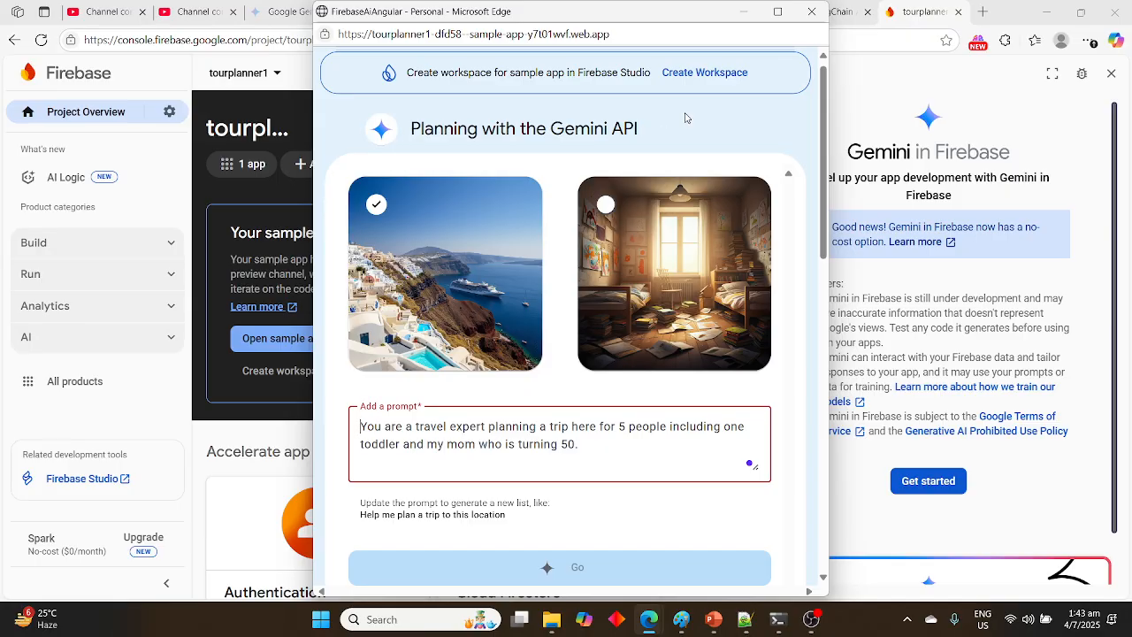
Create a Firebase Studio workspace named Firebase AI Sample from the Planning with the Gemini API template
{"action": "left_click", "coordinate": [694, 79]}
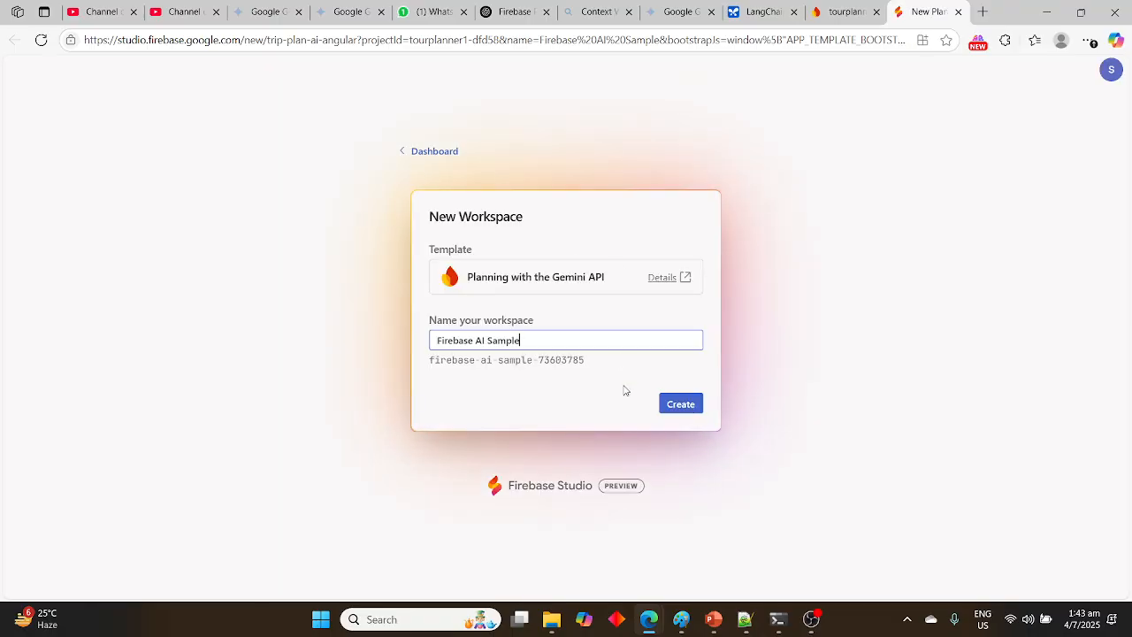
{"action": "left_click", "coordinate": [669, 406]}
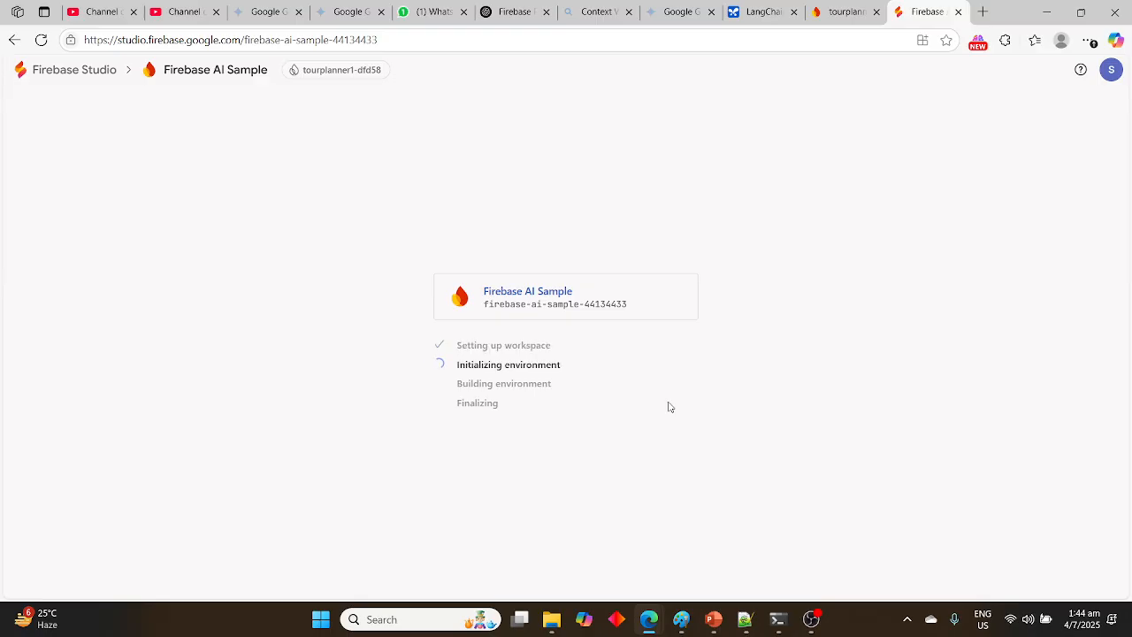
Return to the tourplanner1 console and look through the Build and Run product categories
{"action": "left_click", "coordinate": [838, 22]}
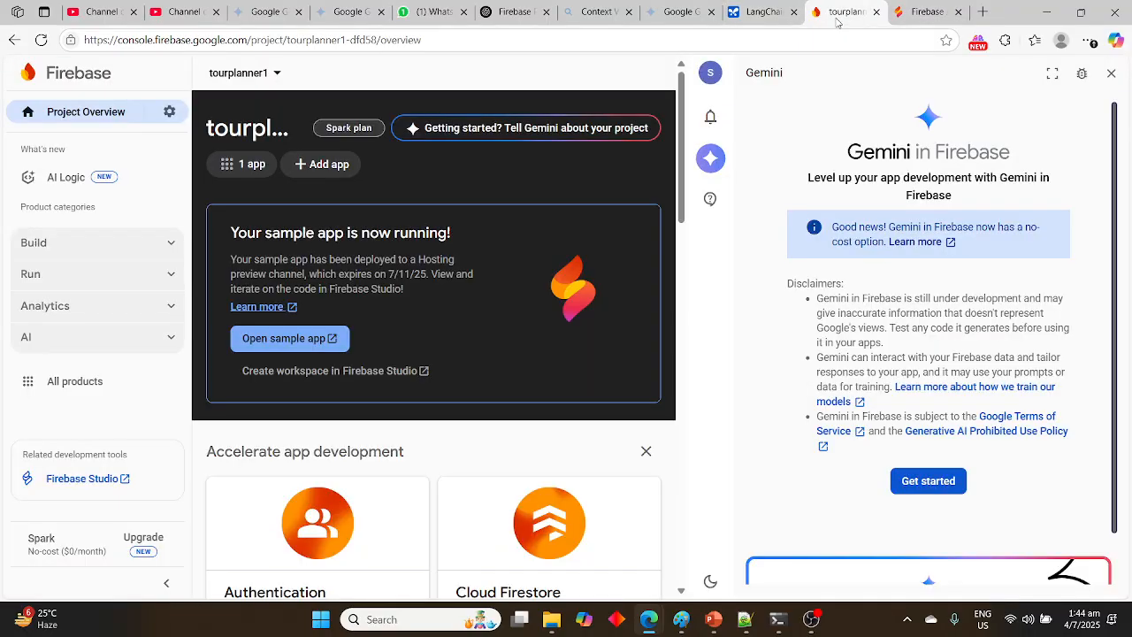
{"action": "left_click", "coordinate": [172, 245]}
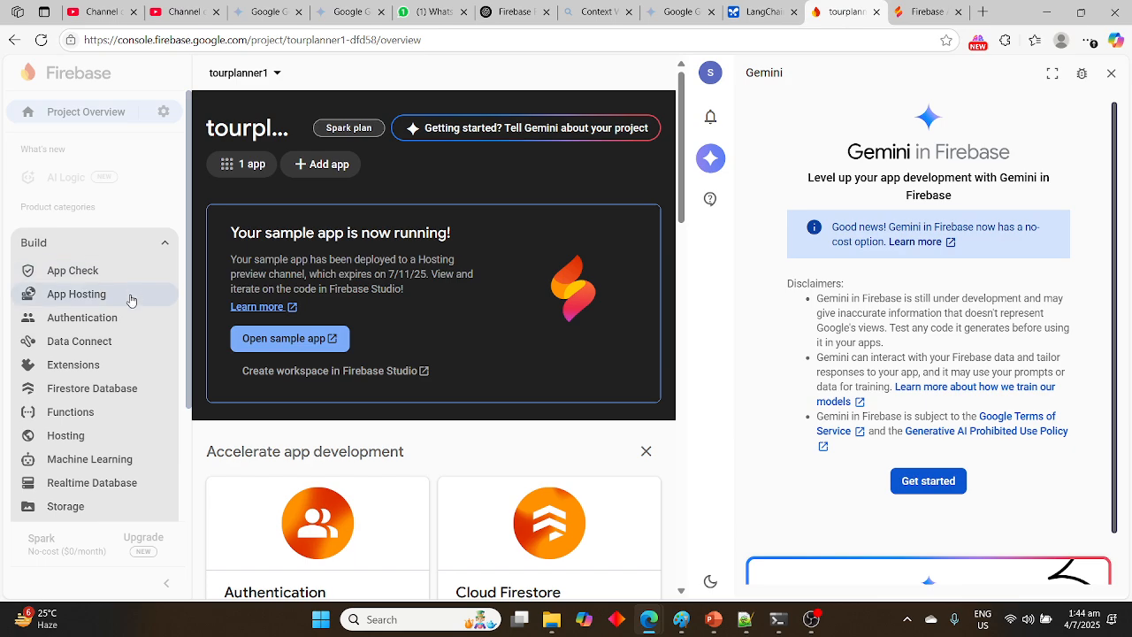
{"action": "scroll", "coordinate": [124, 372], "scroll_direction": "down", "scroll_amount": 1}
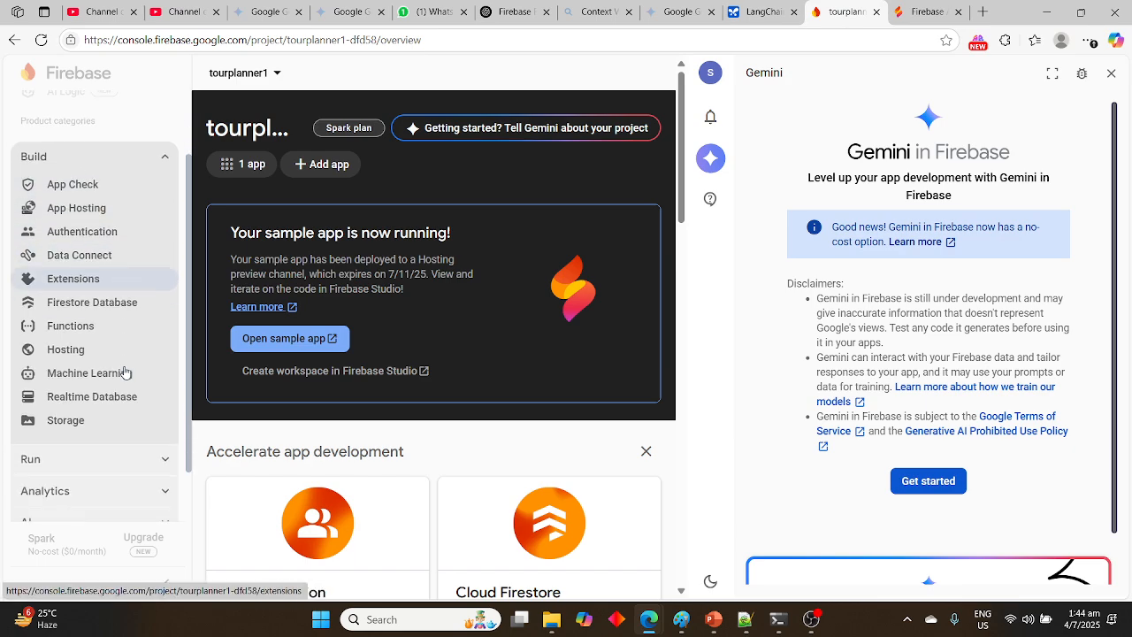
{"action": "scroll", "coordinate": [125, 372], "scroll_direction": "down", "scroll_amount": 1}
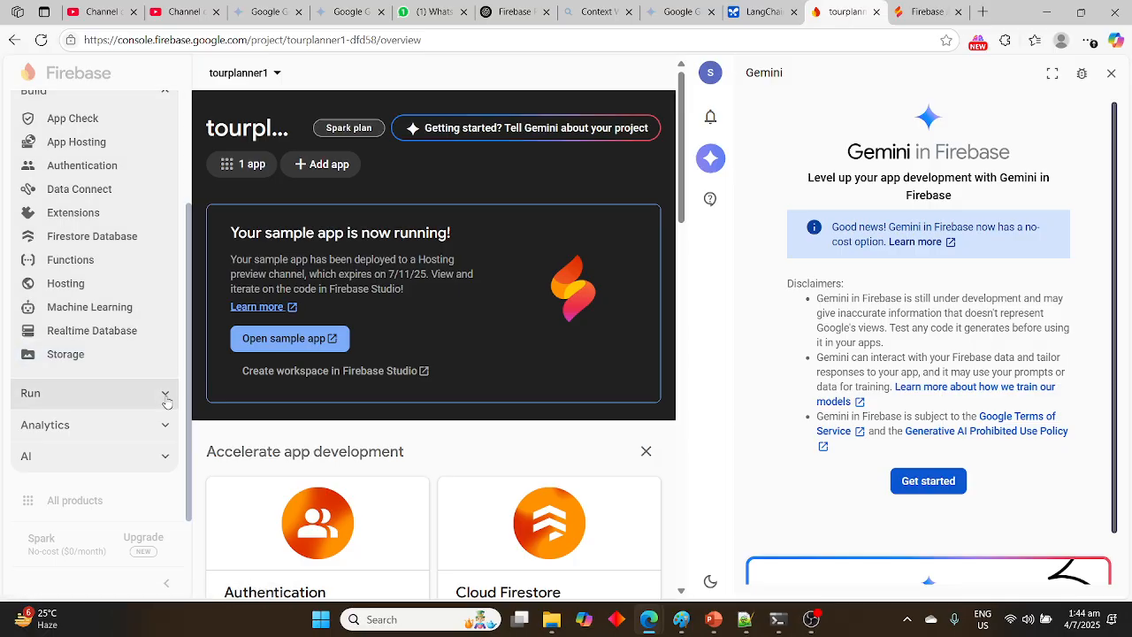
{"action": "left_click", "coordinate": [164, 394]}
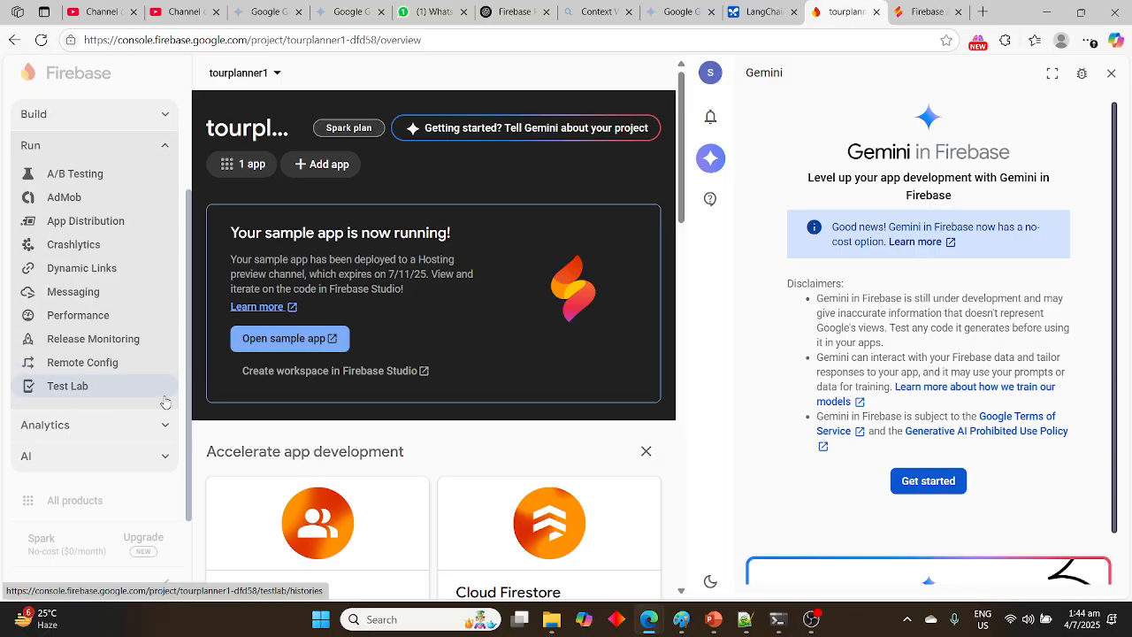
Open Messaging for tourplanner1, view the message types for a first campaign, and dismiss the onboarding dialog
{"action": "left_click", "coordinate": [130, 295]}
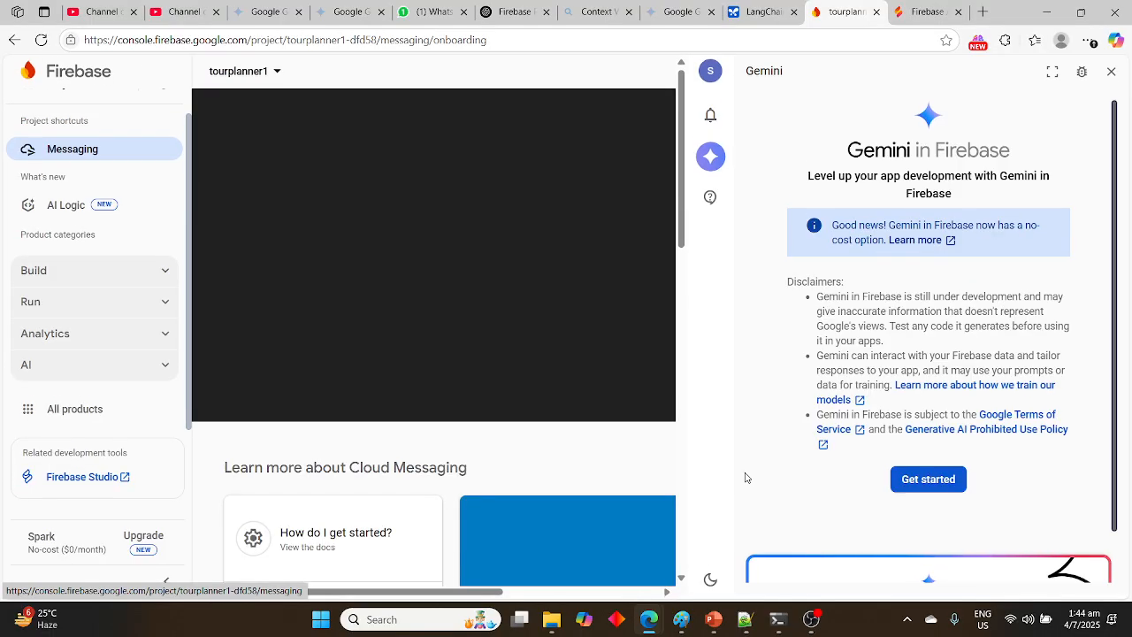
{"action": "scroll", "coordinate": [778, 469], "scroll_direction": "down", "scroll_amount": 1}
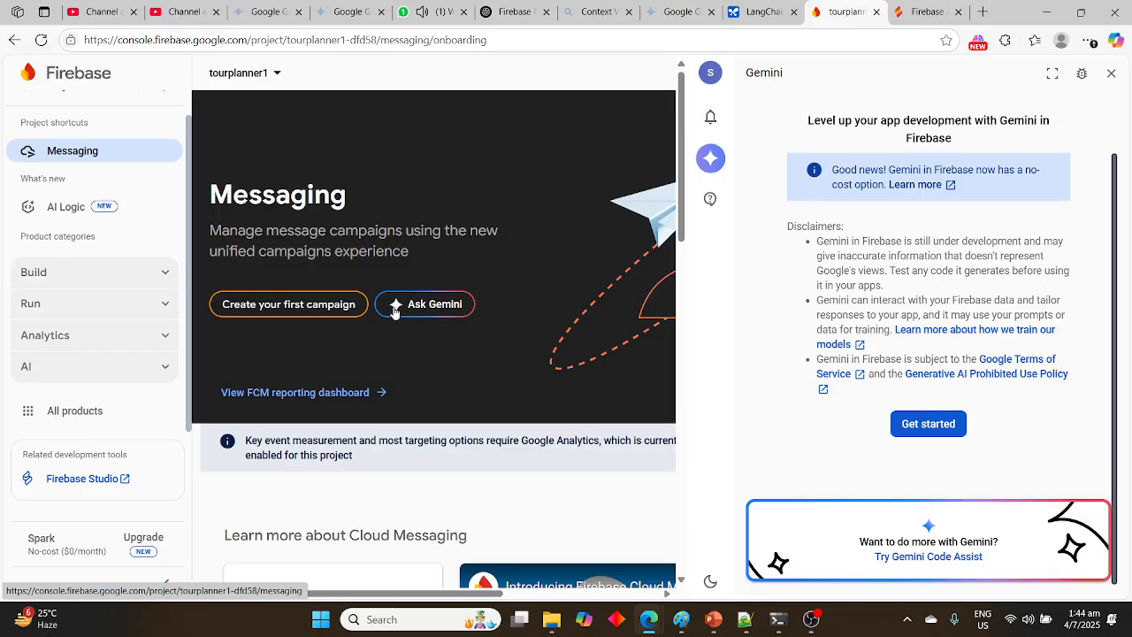
{"action": "left_click", "coordinate": [336, 309]}
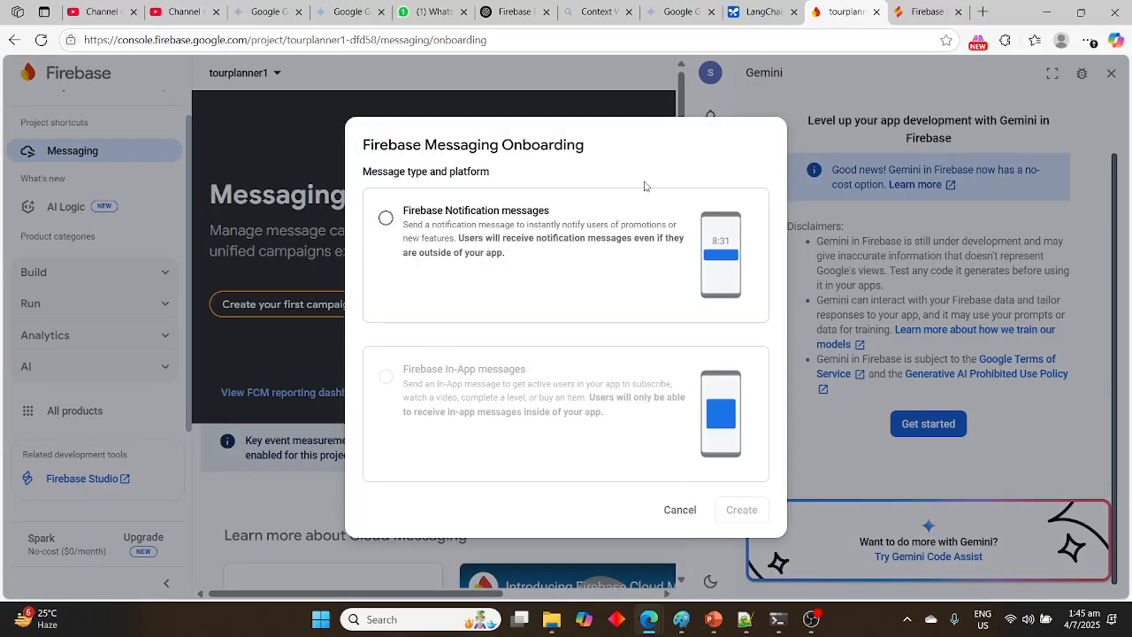
{"action": "key", "text": "Escape"}
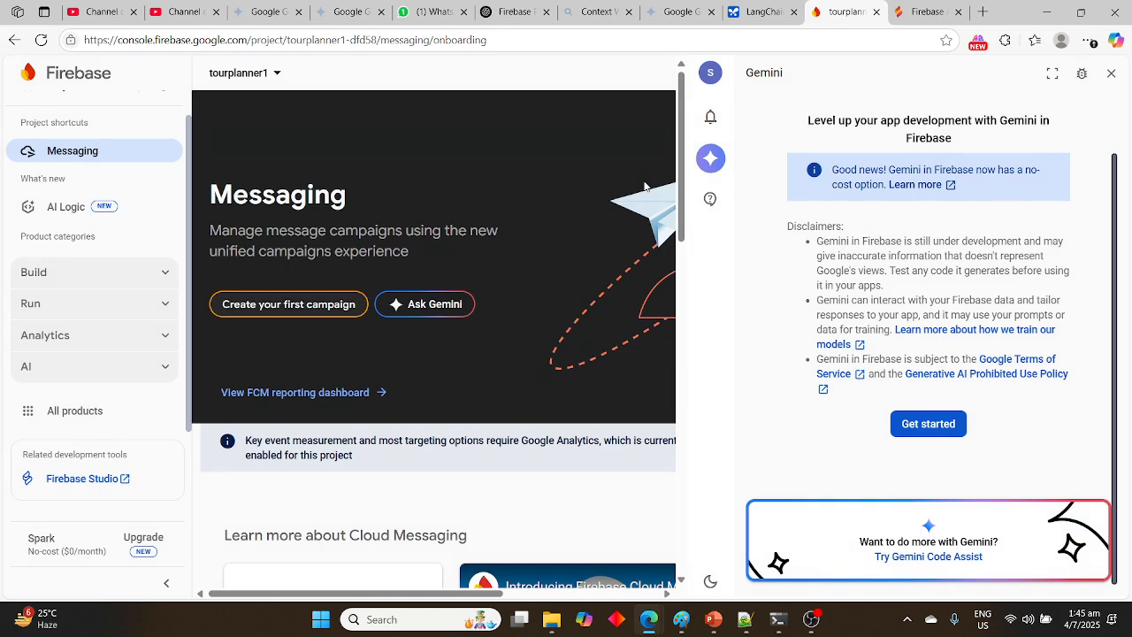
Switch the console's active project to calculator and from there to test1
{"action": "left_click", "coordinate": [278, 76]}
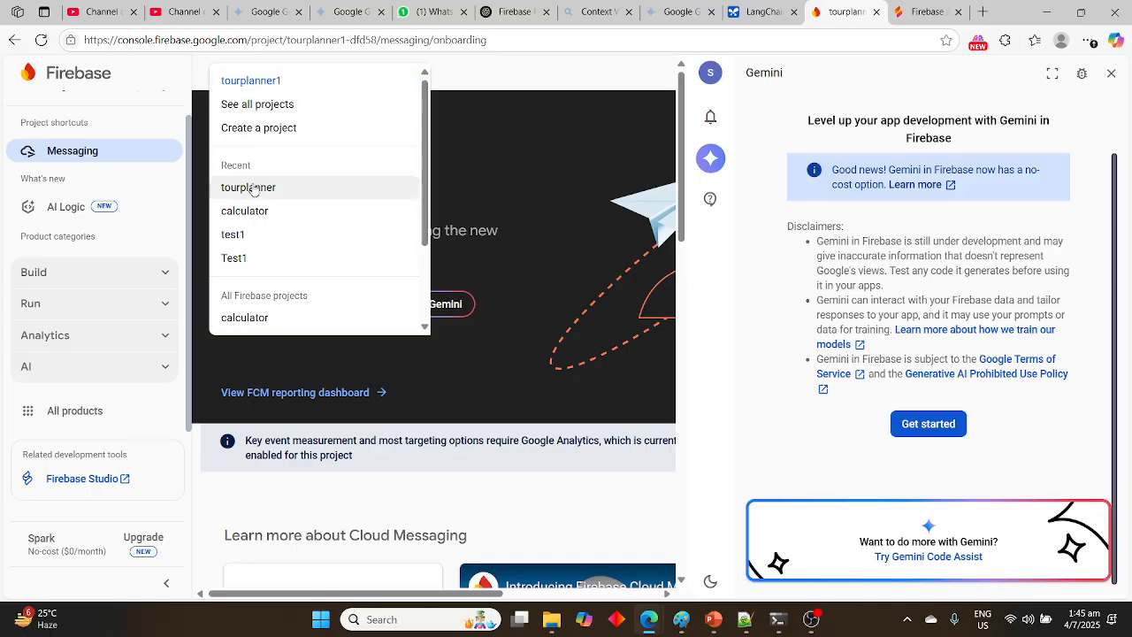
{"action": "left_click", "coordinate": [255, 215]}
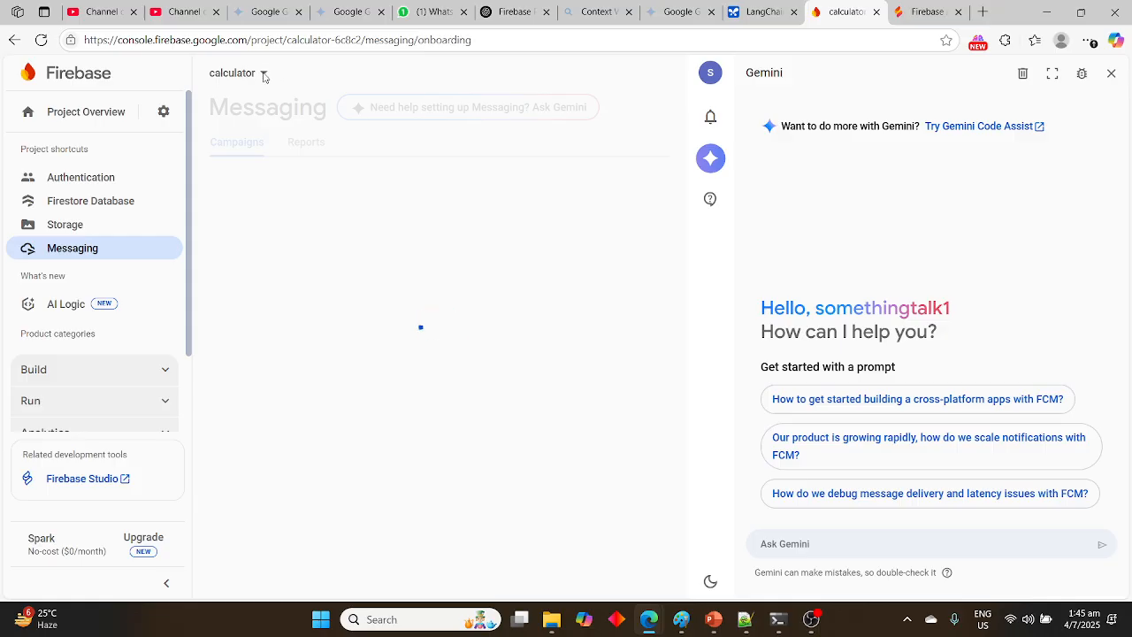
{"action": "left_click", "coordinate": [264, 76]}
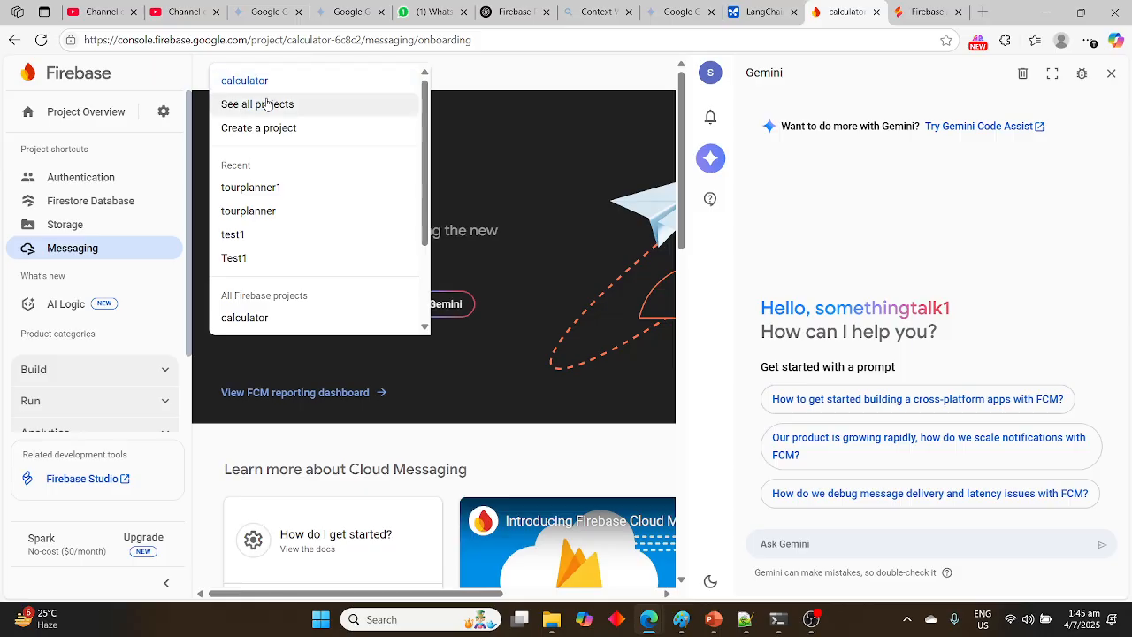
{"action": "left_click", "coordinate": [249, 244]}
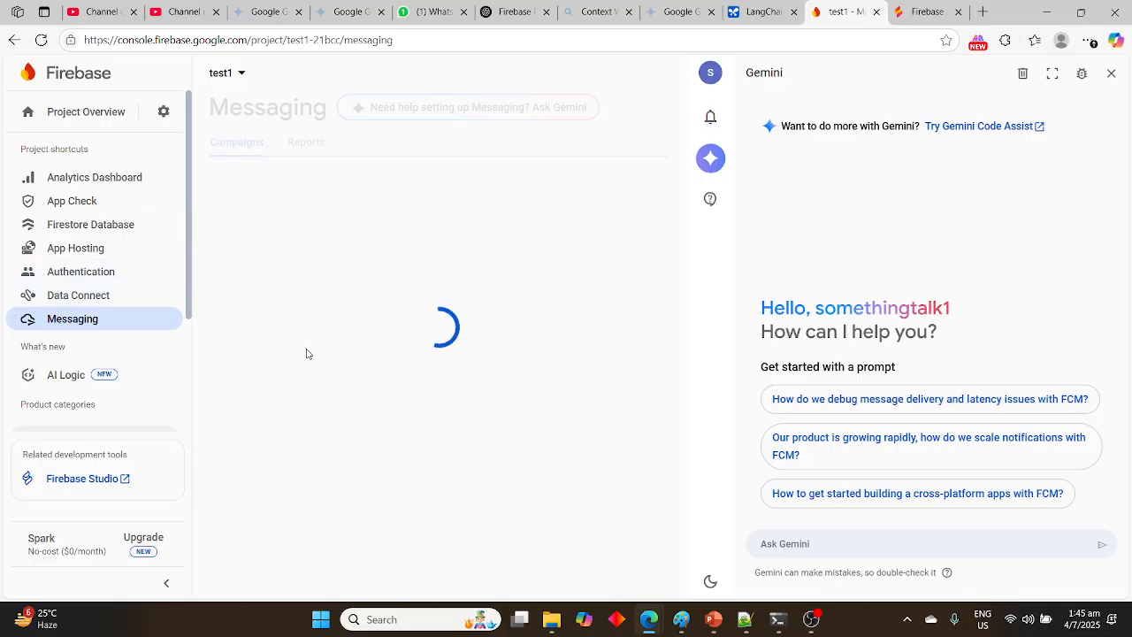
{"action": "mouse_move", "coordinate": [827, 625]}
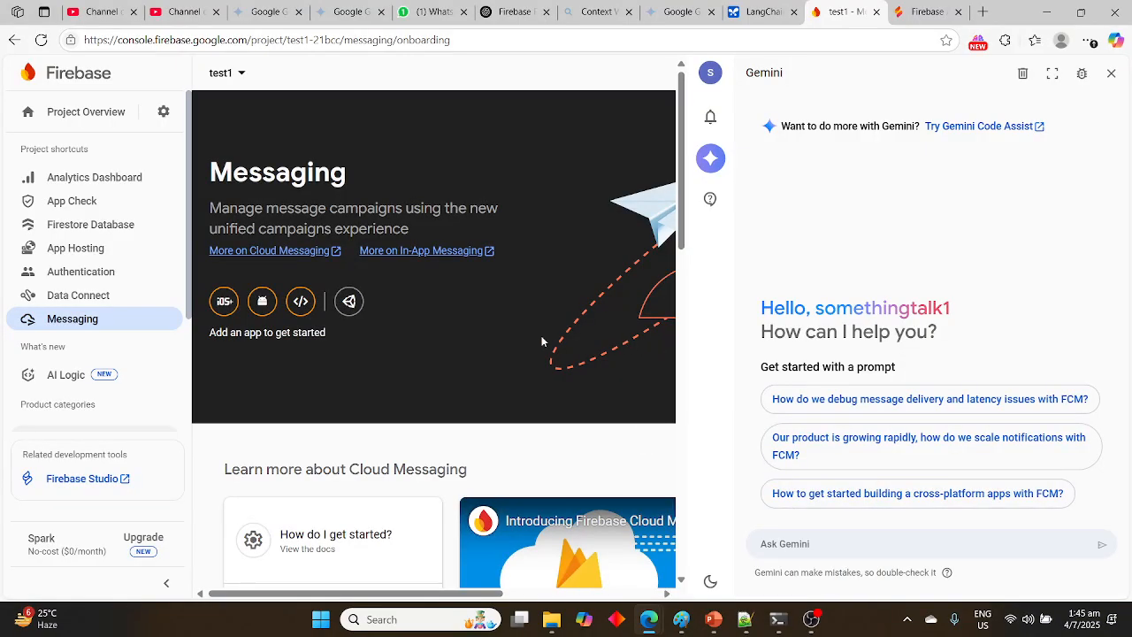
Open the Analytics Dashboard of test1, view its web app registration form, and close the form without registering
{"action": "left_click", "coordinate": [115, 187]}
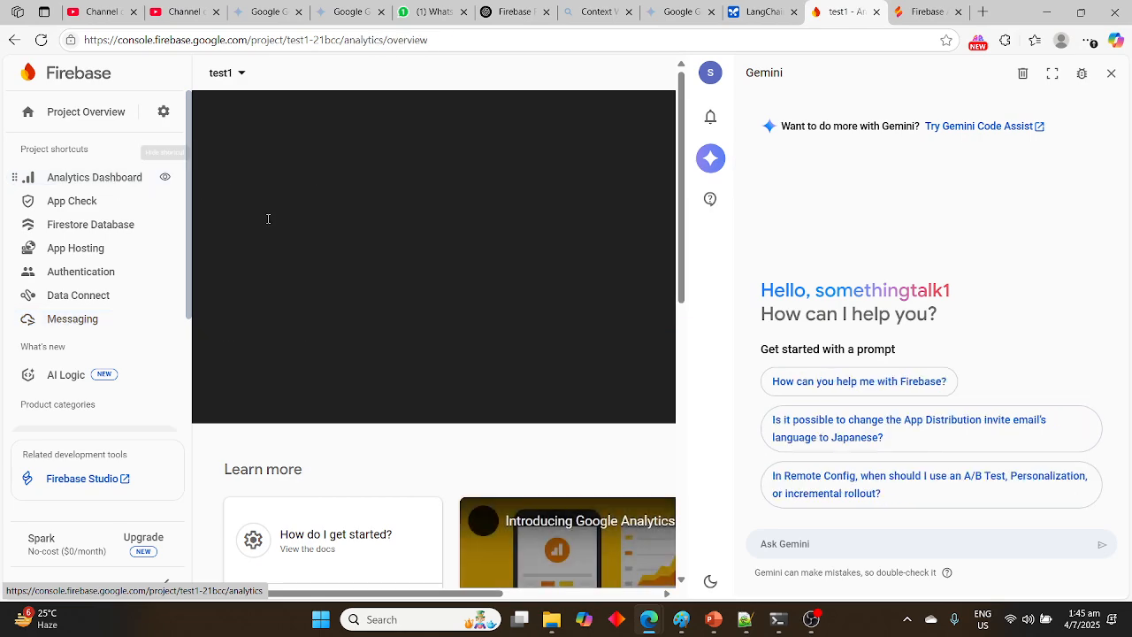
{"action": "scroll", "coordinate": [172, 359], "scroll_direction": "down", "scroll_amount": 2}
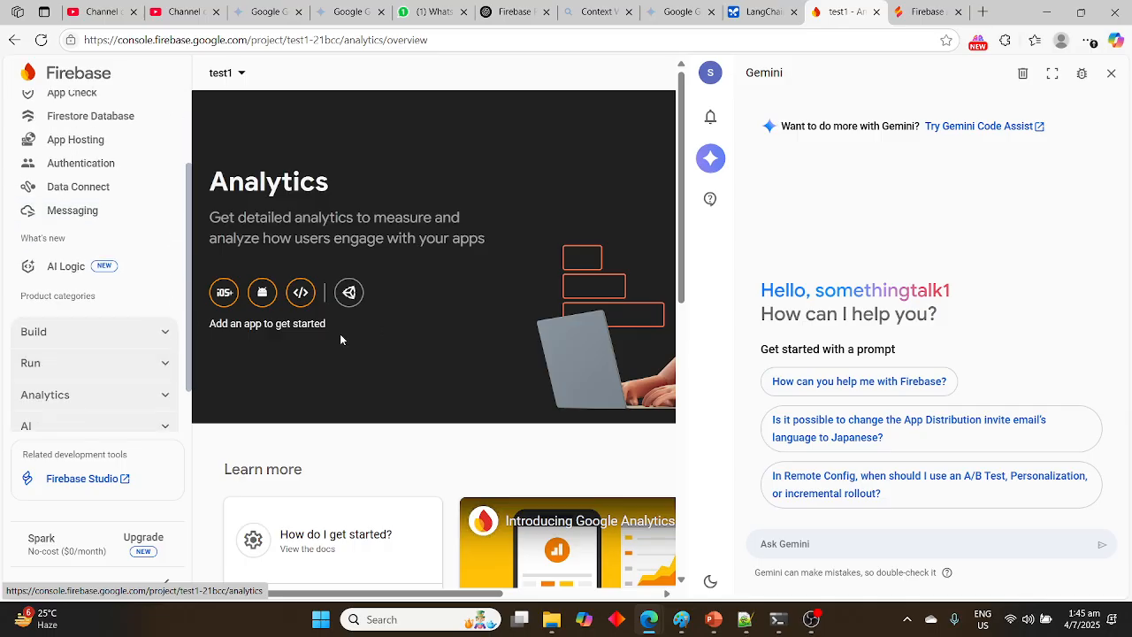
{"action": "left_click", "coordinate": [302, 292]}
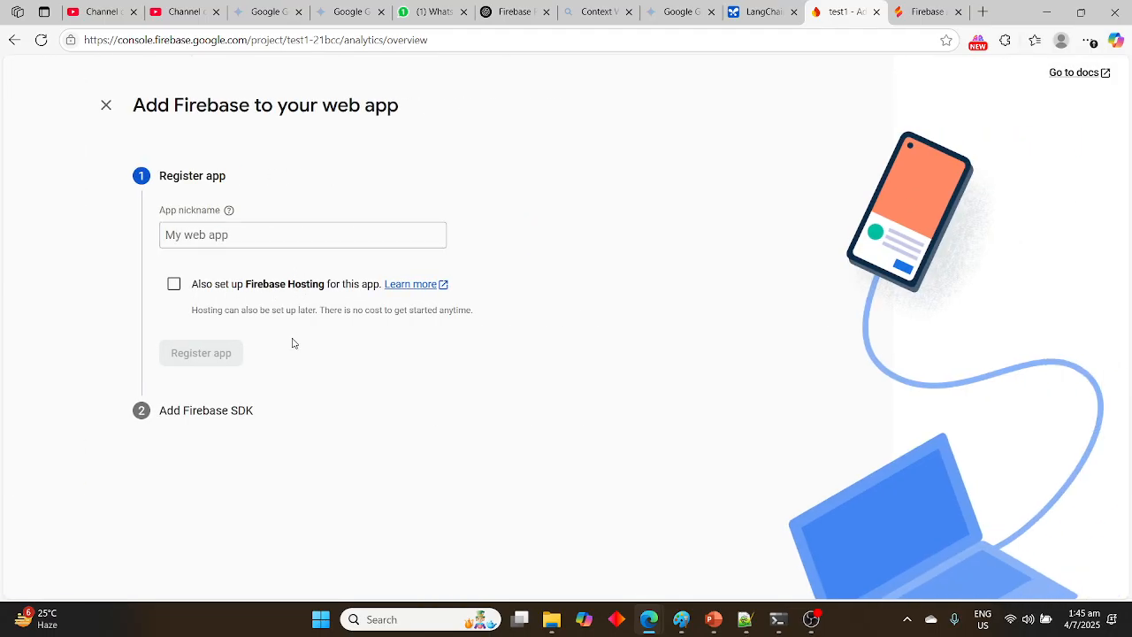
{"action": "left_click", "coordinate": [106, 106]}
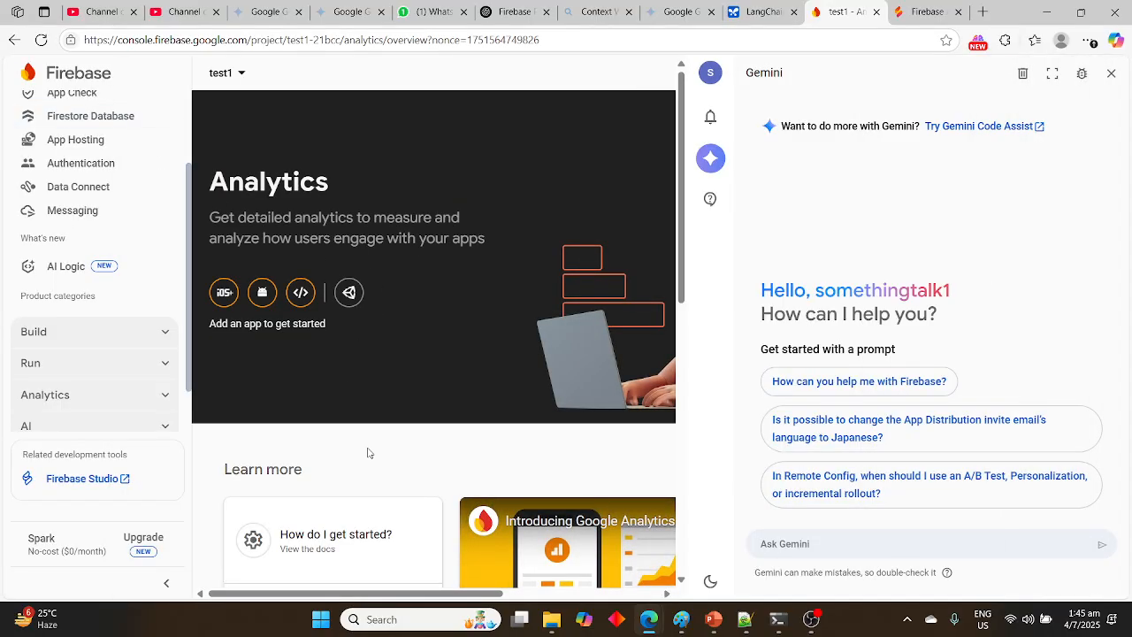
Look over the learning resources and developer features on test1's Analytics page
{"action": "scroll", "coordinate": [370, 453], "scroll_direction": "down", "scroll_amount": 3}
{"action": "scroll", "coordinate": [370, 453], "scroll_direction": "down", "scroll_amount": 5}
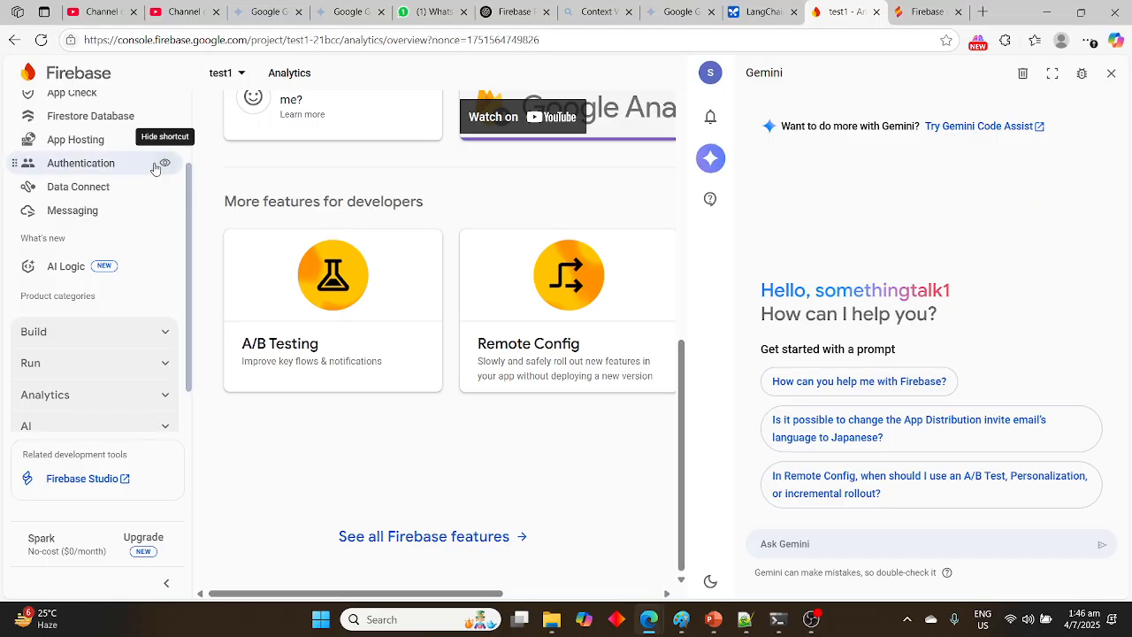
{"action": "scroll", "coordinate": [155, 169], "scroll_direction": "up", "scroll_amount": 1}
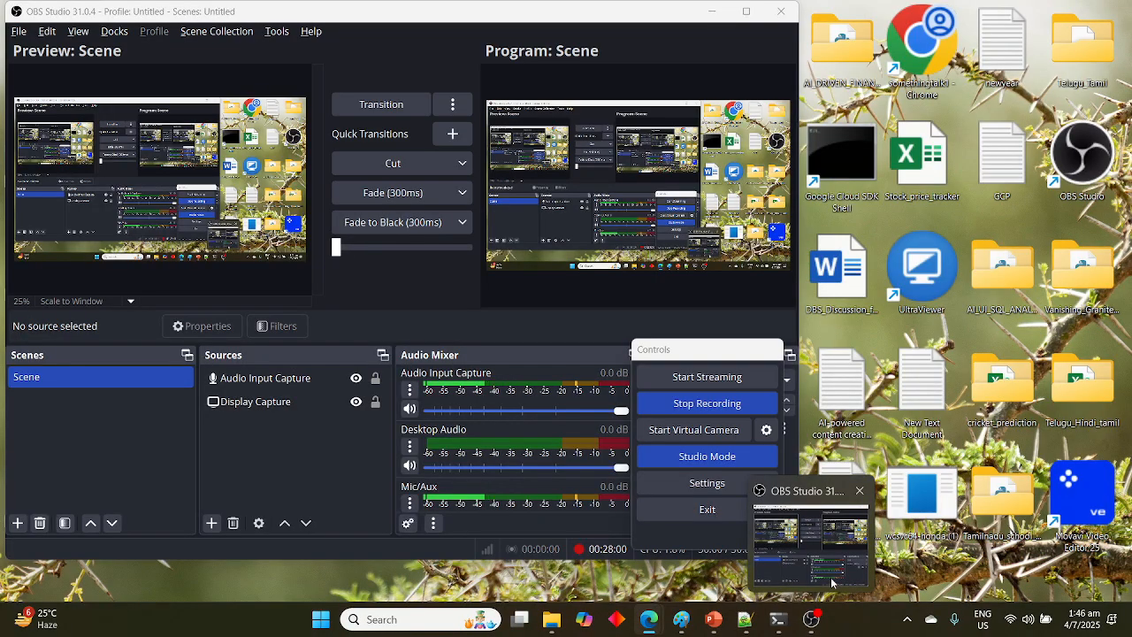
{"action": "left_click", "coordinate": [811, 541]}
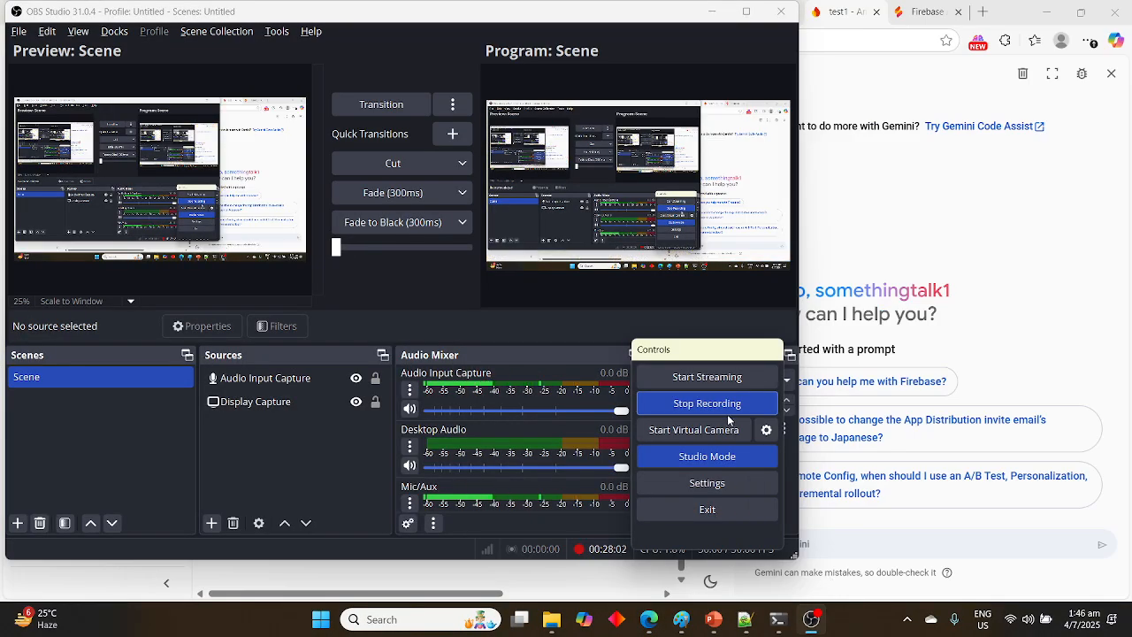